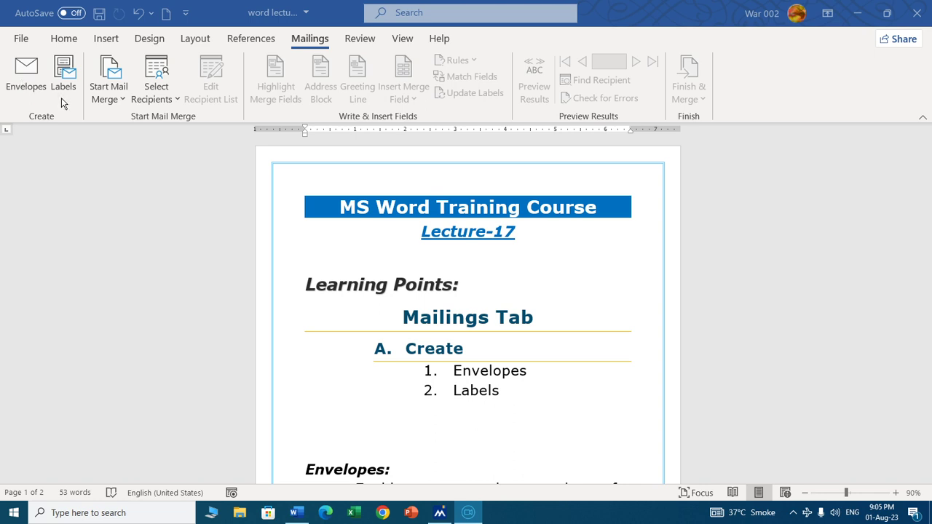
Step: Browse the document, then open and close the Envelopes and Labels window without creating anything
{"action": "scroll", "coordinate": [551, 357], "scroll_direction": "down", "scroll_amount": 1}
{"action": "scroll", "coordinate": [538, 335], "scroll_direction": "down", "scroll_amount": 2}
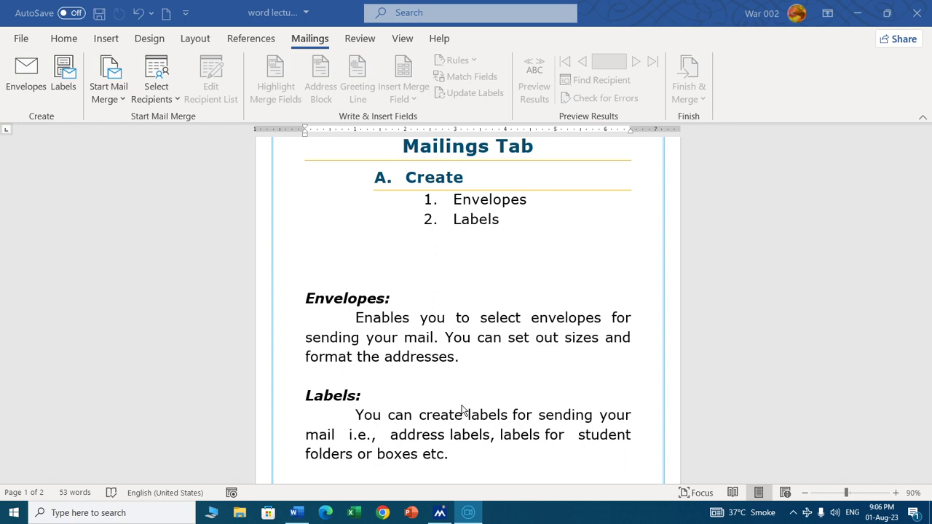
{"action": "scroll", "coordinate": [462, 410], "scroll_direction": "up", "scroll_amount": 2}
{"action": "scroll", "coordinate": [461, 410], "scroll_direction": "up", "scroll_amount": 3}
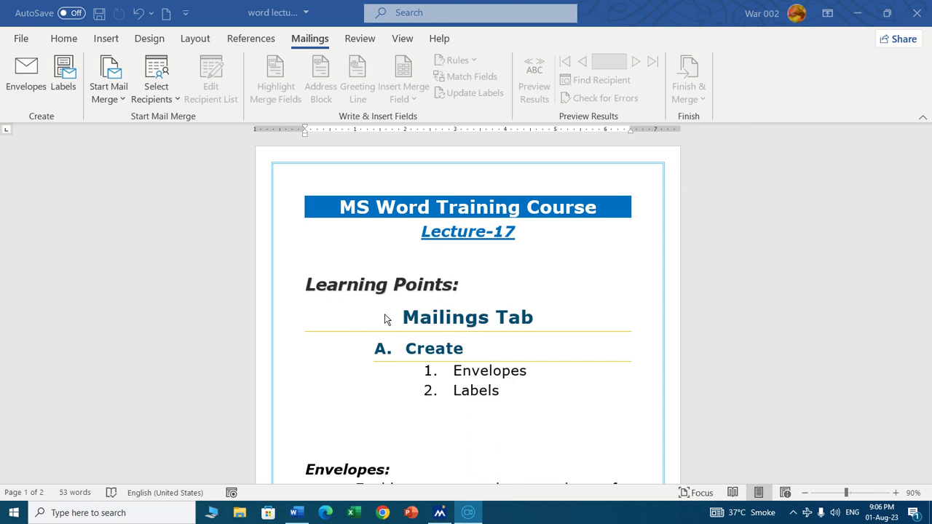
{"action": "scroll", "coordinate": [551, 391], "scroll_direction": "down", "scroll_amount": 2}
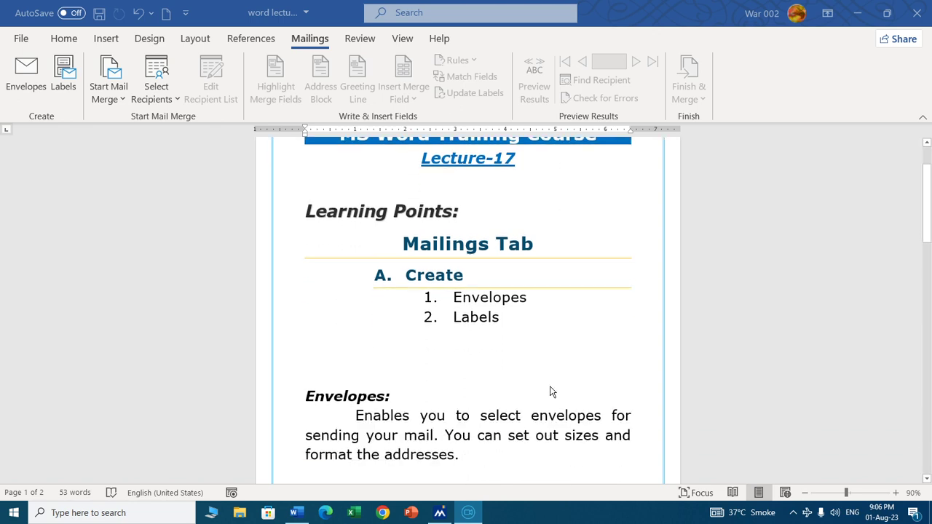
{"action": "scroll", "coordinate": [551, 392], "scroll_direction": "down", "scroll_amount": 3}
{"action": "scroll", "coordinate": [550, 391], "scroll_direction": "up", "scroll_amount": 5}
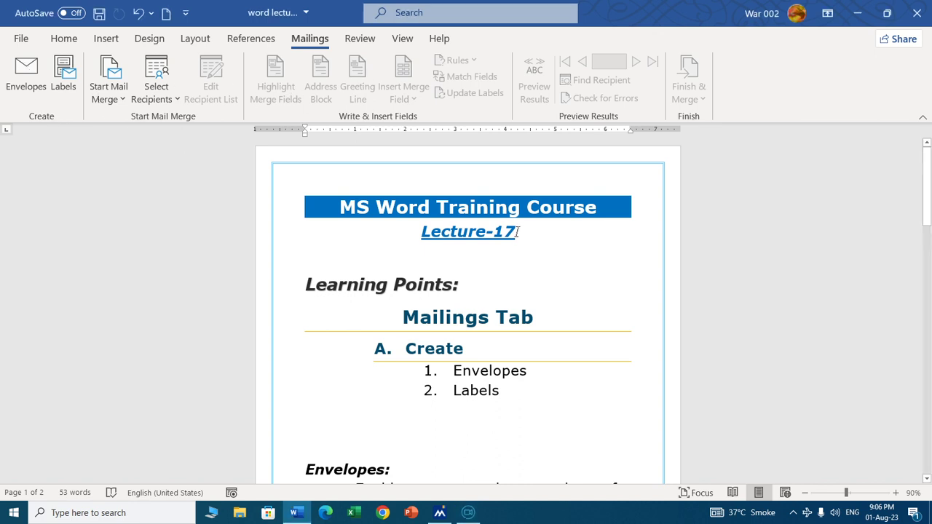
{"action": "left_click", "coordinate": [19, 97]}
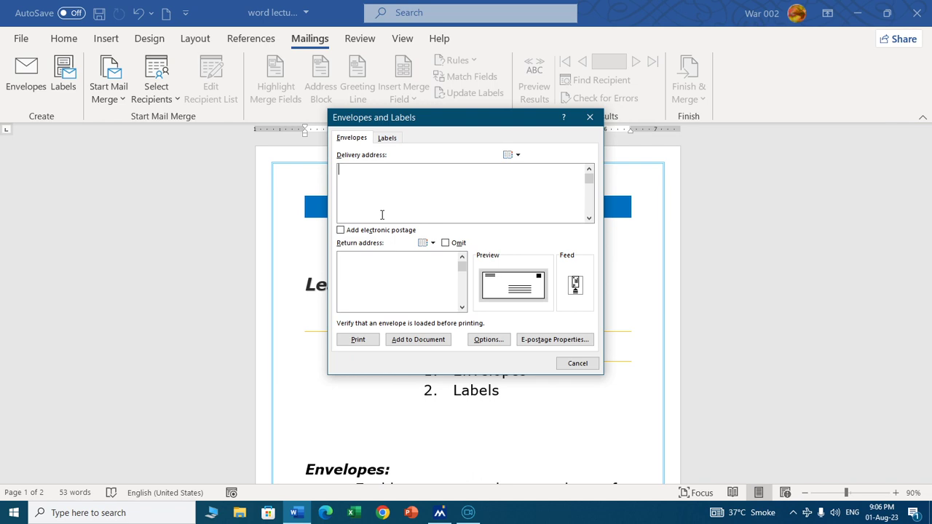
{"action": "left_click", "coordinate": [577, 363]}
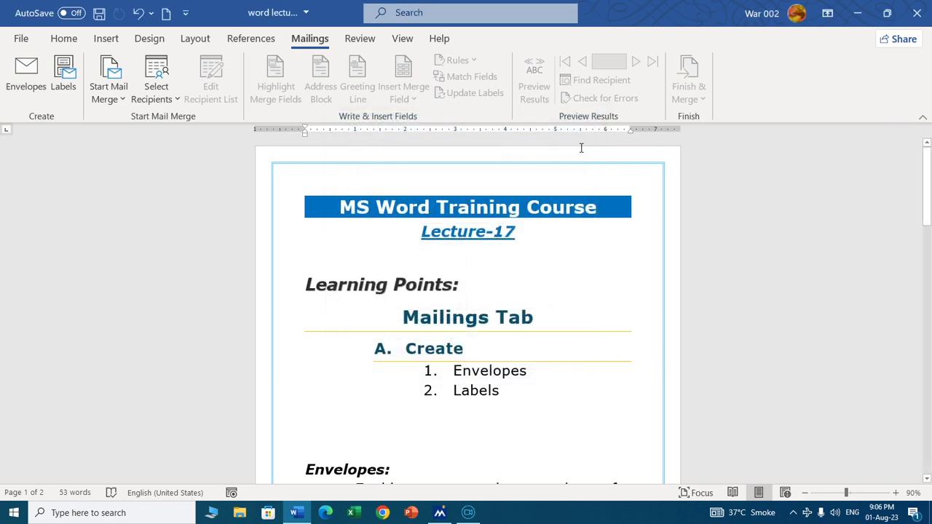
{"action": "left_click", "coordinate": [430, 207]}
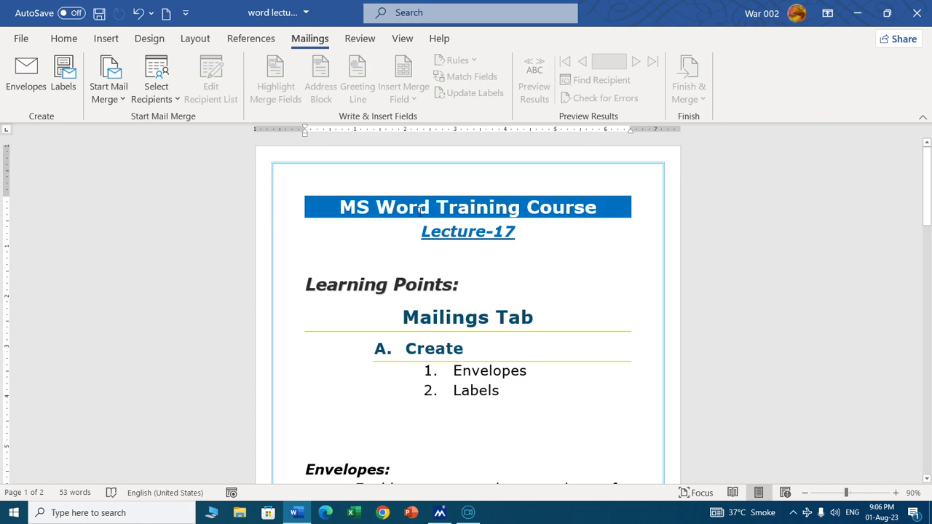
Step: Check the measurement units in Word Options' Advanced settings and leave them unchanged
{"action": "left_click", "coordinate": [21, 37]}
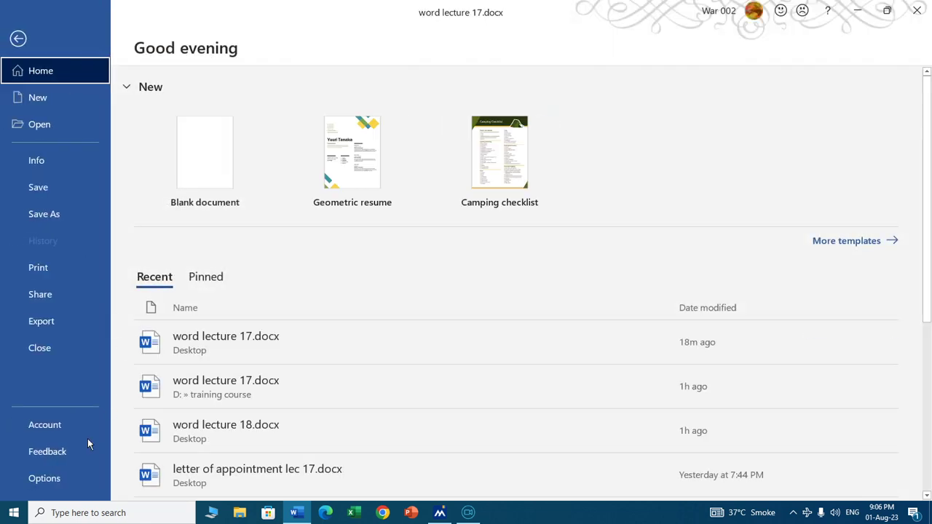
{"action": "key", "text": "Escape"}
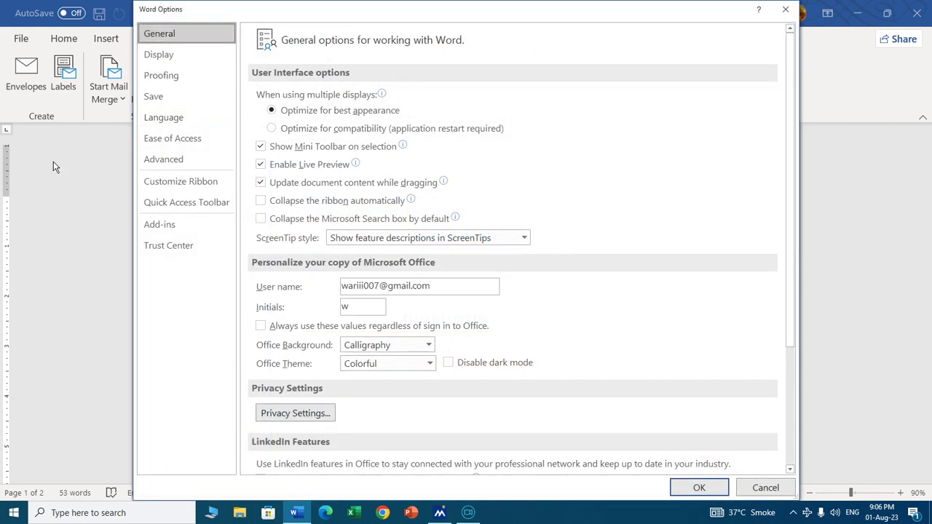
{"action": "left_click", "coordinate": [152, 166]}
{"action": "scroll", "coordinate": [553, 279], "scroll_direction": "down", "scroll_amount": 3}
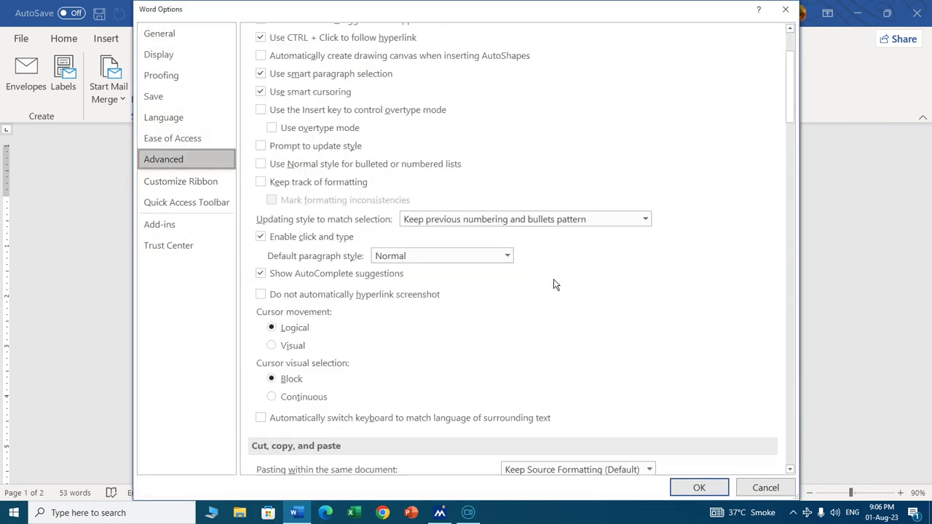
{"action": "scroll", "coordinate": [553, 279], "scroll_direction": "down", "scroll_amount": 10}
{"action": "scroll", "coordinate": [542, 273], "scroll_direction": "down", "scroll_amount": 7}
{"action": "scroll", "coordinate": [412, 260], "scroll_direction": "down", "scroll_amount": 4}
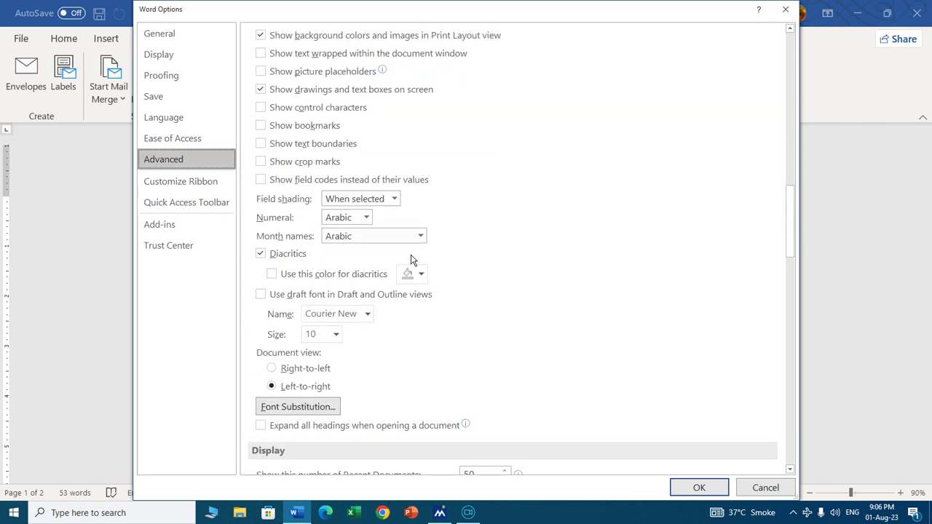
{"action": "scroll", "coordinate": [410, 262], "scroll_direction": "down", "scroll_amount": 3}
{"action": "scroll", "coordinate": [410, 265], "scroll_direction": "down", "scroll_amount": 2}
{"action": "scroll", "coordinate": [376, 271], "scroll_direction": "down", "scroll_amount": 3}
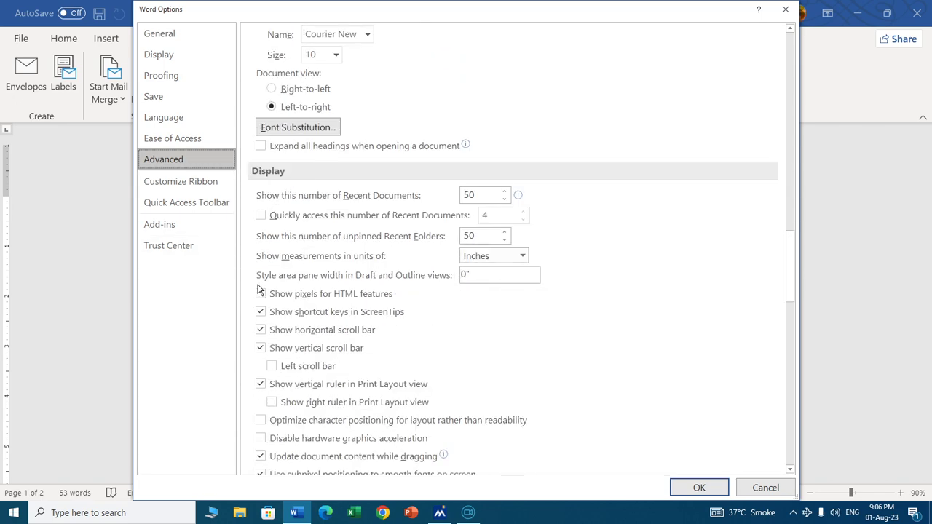
{"action": "left_click", "coordinate": [522, 256]}
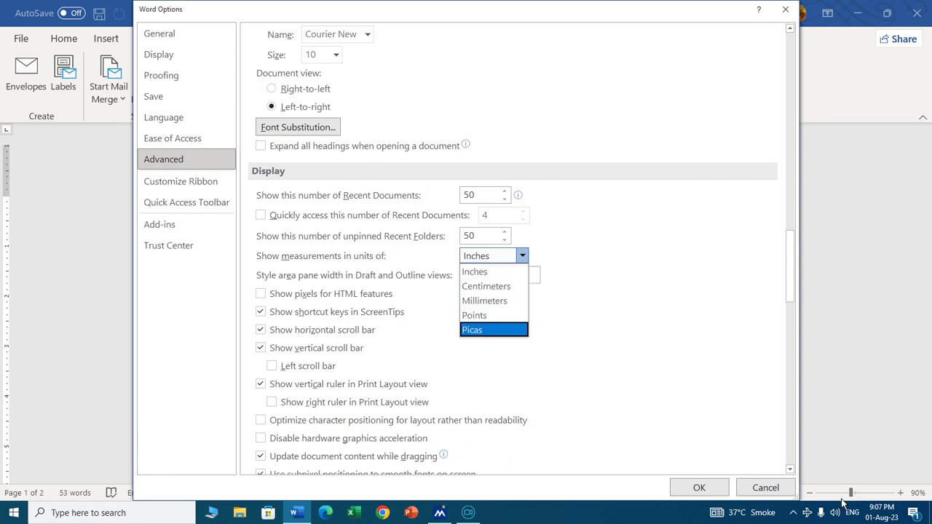
{"action": "left_click", "coordinate": [765, 487]}
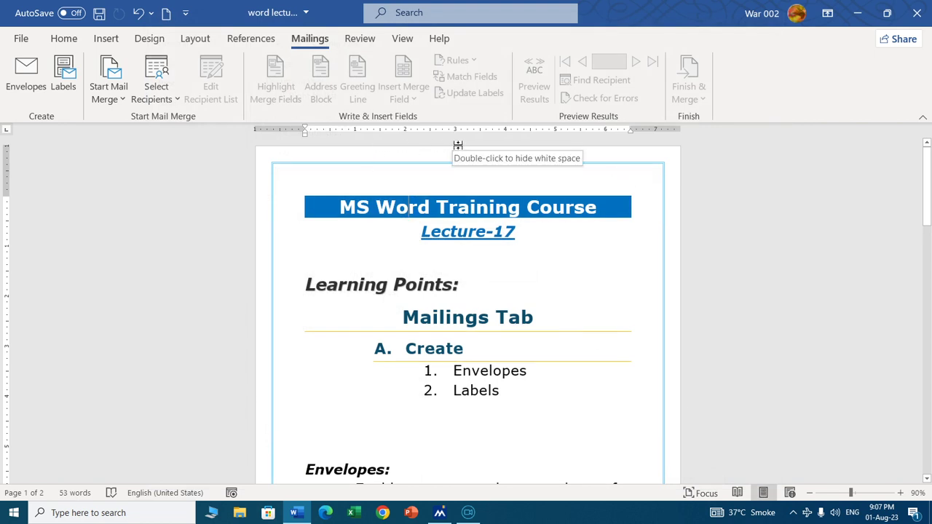
Step: Enter the delivery address 'To, ABC Co. Pvt. Ltd, Multan, Pakistan.'
{"action": "left_click", "coordinate": [27, 76]}
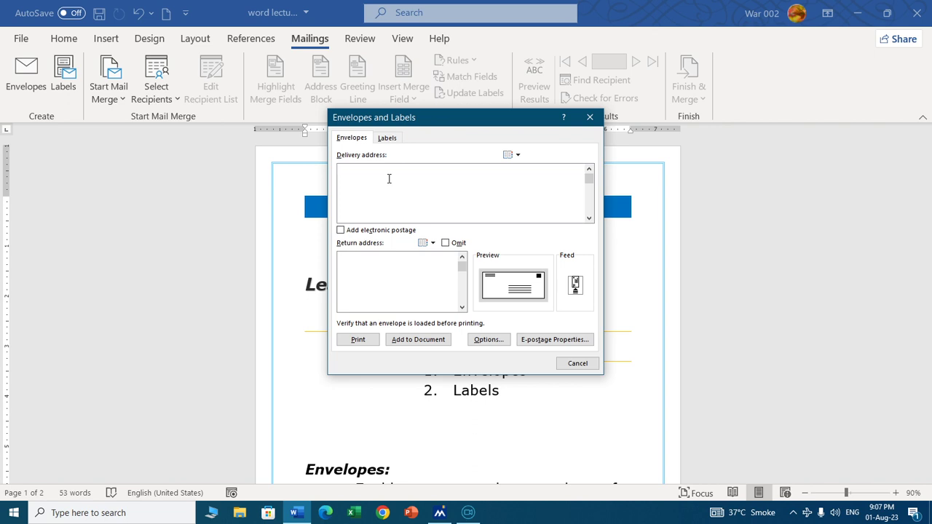
{"action": "type", "text": "To,"}
{"action": "key", "text": "Return"}
{"action": "type", "text": "ABC"}
{"action": "key", "text": "BackSpace"}
{"action": "key", "text": "BackSpace"}
{"action": "type", "text": "BC,"}
{"action": "type", "text": " Co. Pvt. "}
{"action": "type", "text": "Ltd,"}
{"action": "type", "text": "Mul"}
{"action": "type", "text": "tan, Pak"}
{"action": "type", "text": "istan"}
{"action": "type", "text": "."}
Step: Enter the return address 'From, TH Studies Groups, Multan, Pakistan.' on three lines
{"action": "type", "text": "From,"}
{"action": "key", "text": "Return"}
{"action": "type", "text": "TH"}
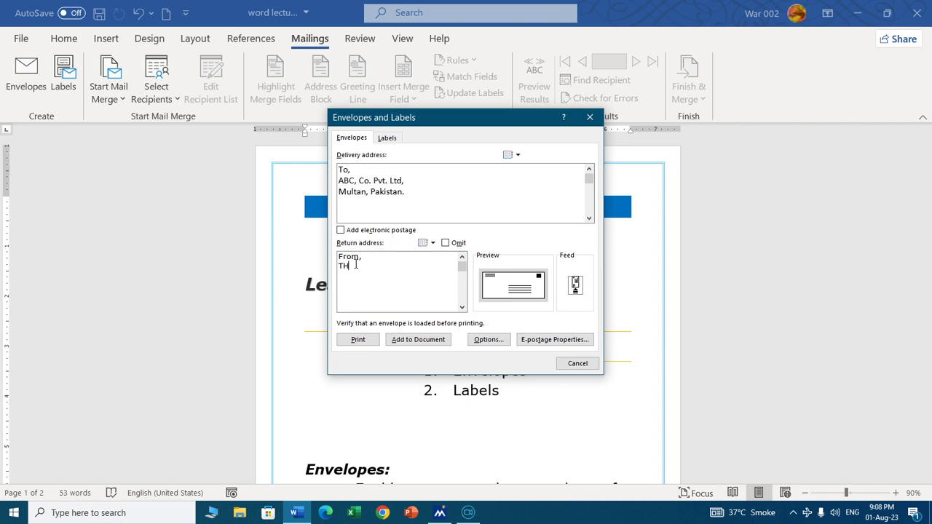
{"action": "type", "text": " Studies G"}
{"action": "type", "text": "roups,"}
{"action": "key", "text": "Return"}
{"action": "type", "text": "Multan,"}
{"action": "type", "text": " Pakistan."}
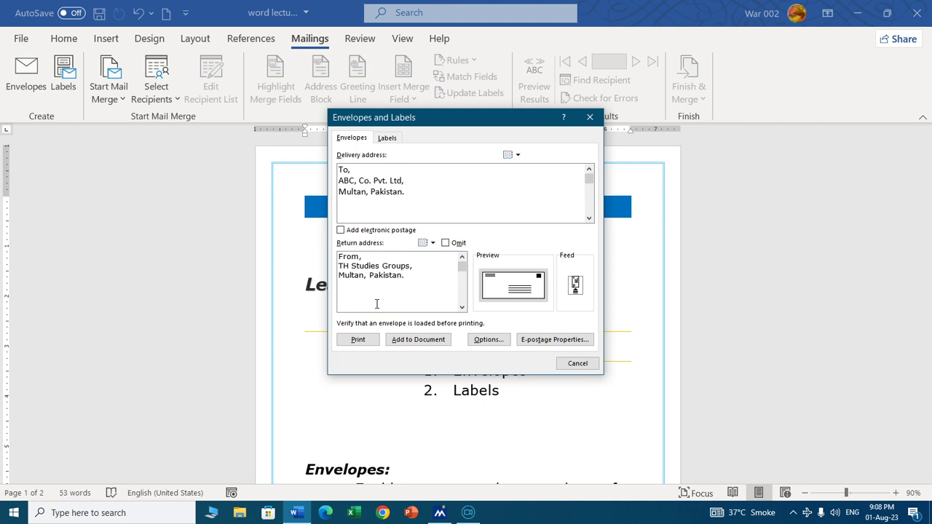
Step: Open Envelope Options and keep Size 10 as the envelope size
{"action": "left_click", "coordinate": [489, 340]}
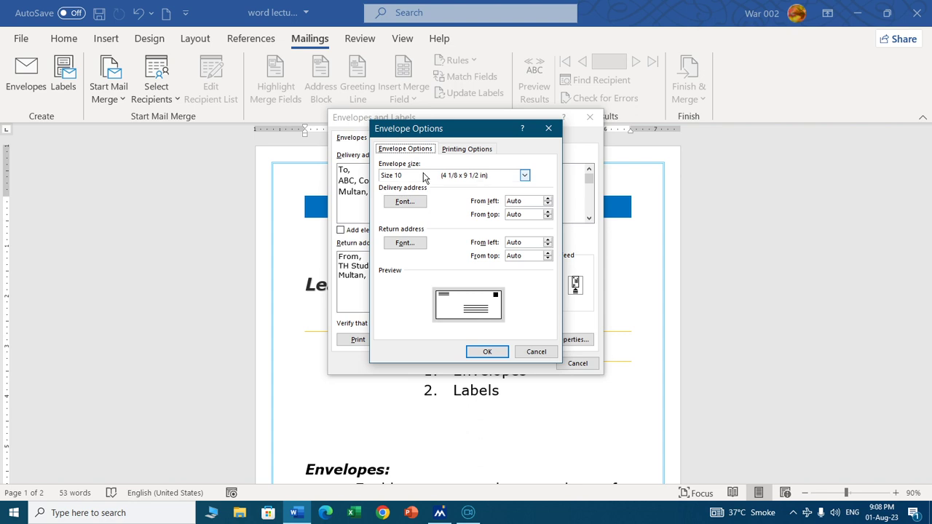
{"action": "left_click", "coordinate": [424, 175]}
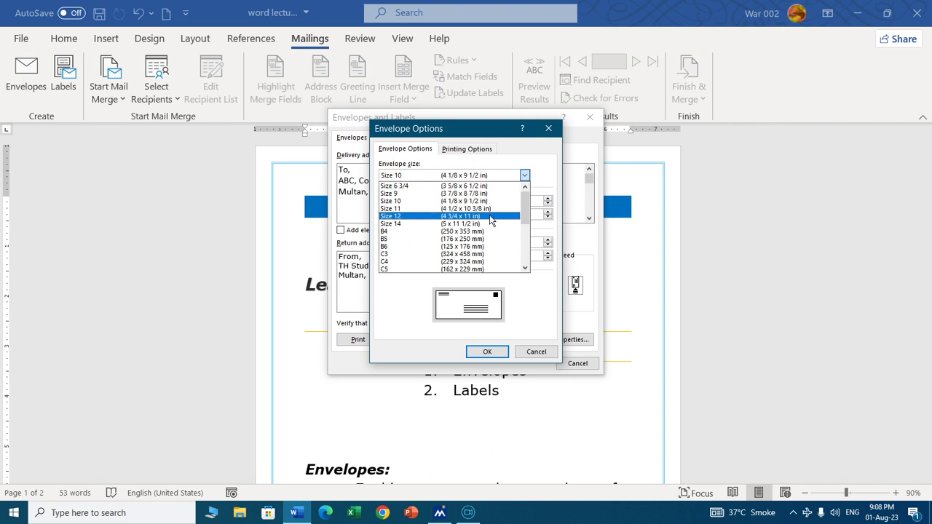
{"action": "left_click", "coordinate": [402, 202]}
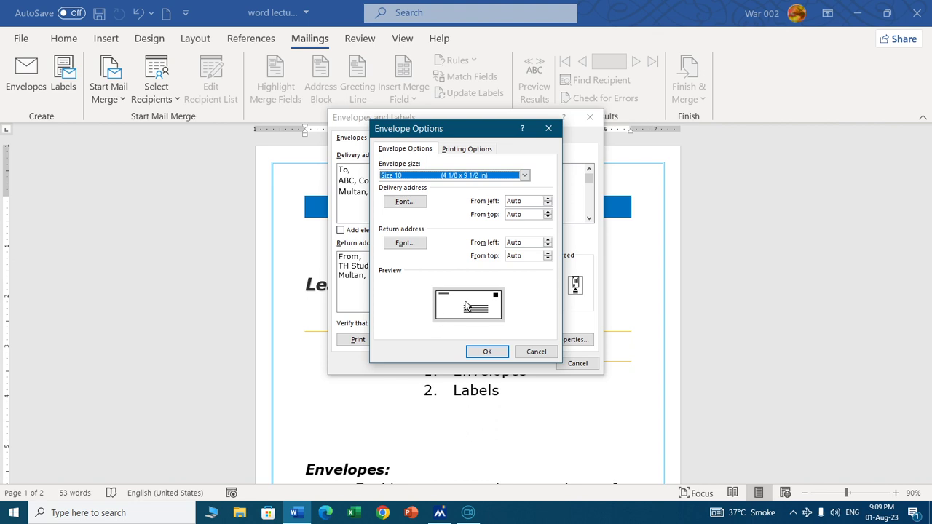
Step: Try US Letter and a custom envelope size, then return to Size 10 (4 1/8 x 9 1/2 in)
{"action": "left_click", "coordinate": [524, 174]}
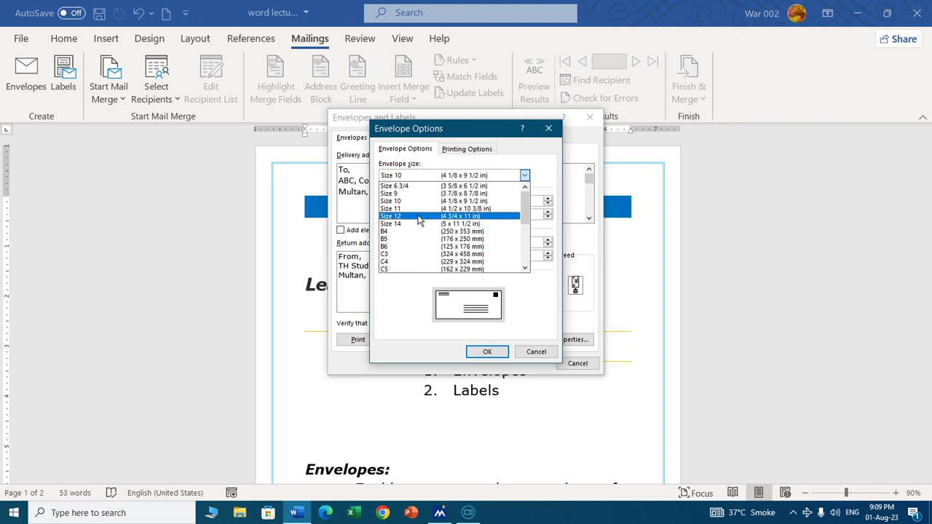
{"action": "left_click_drag", "start_coordinate": [524, 211], "coordinate": [526, 275]}
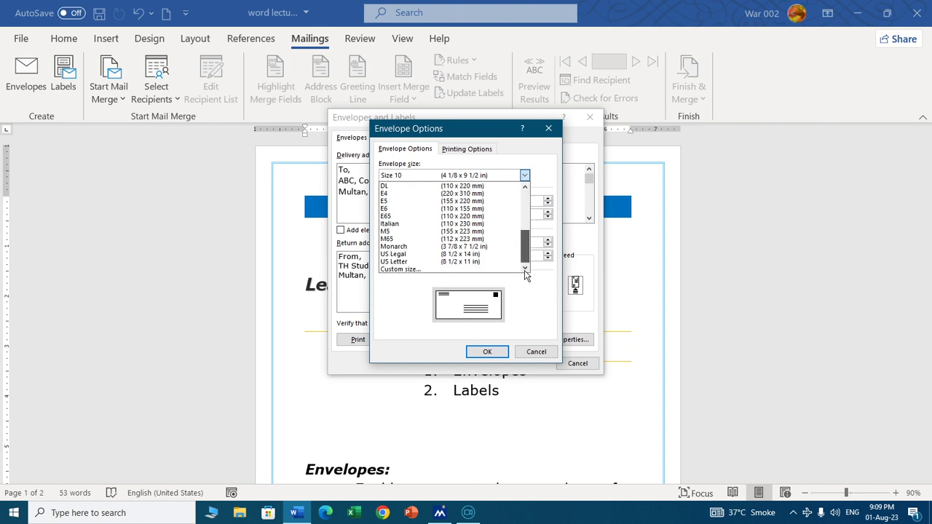
{"action": "left_click", "coordinate": [394, 261]}
{"action": "left_click", "coordinate": [524, 176]}
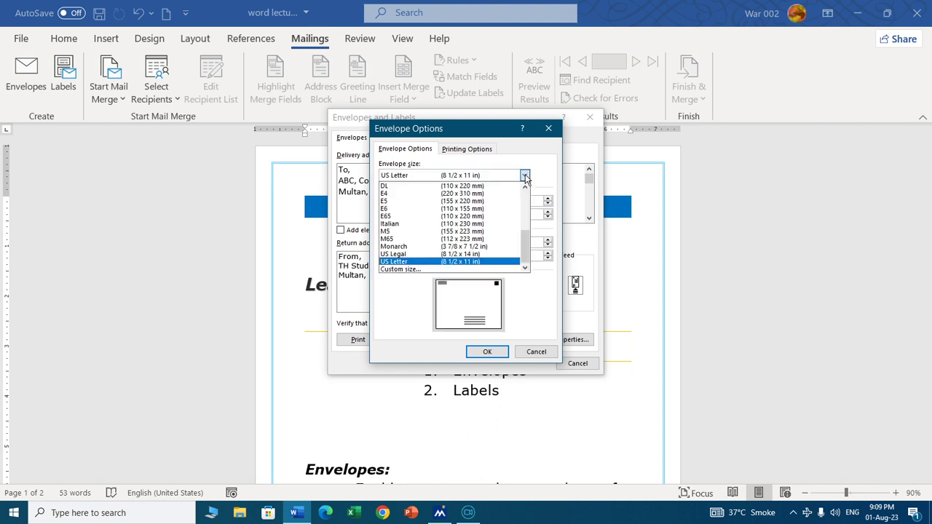
{"action": "left_click", "coordinate": [408, 269]}
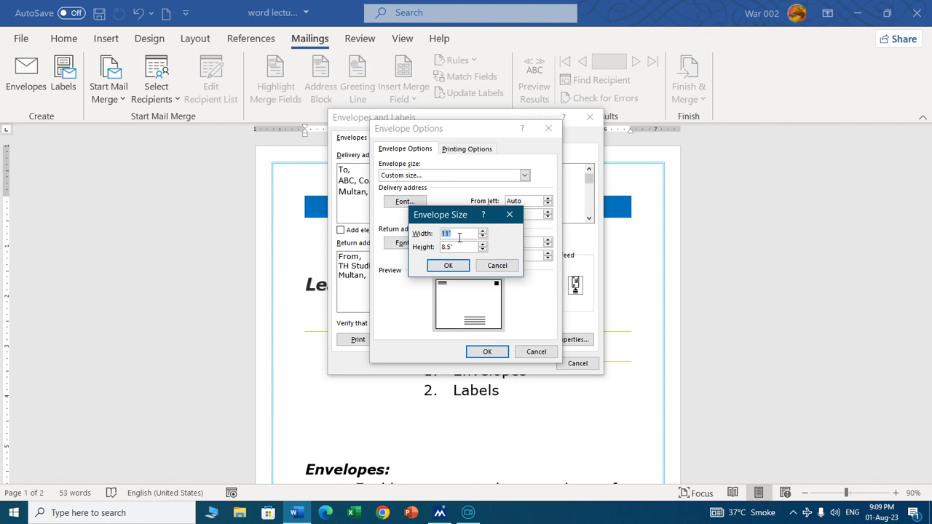
{"action": "left_click", "coordinate": [447, 265]}
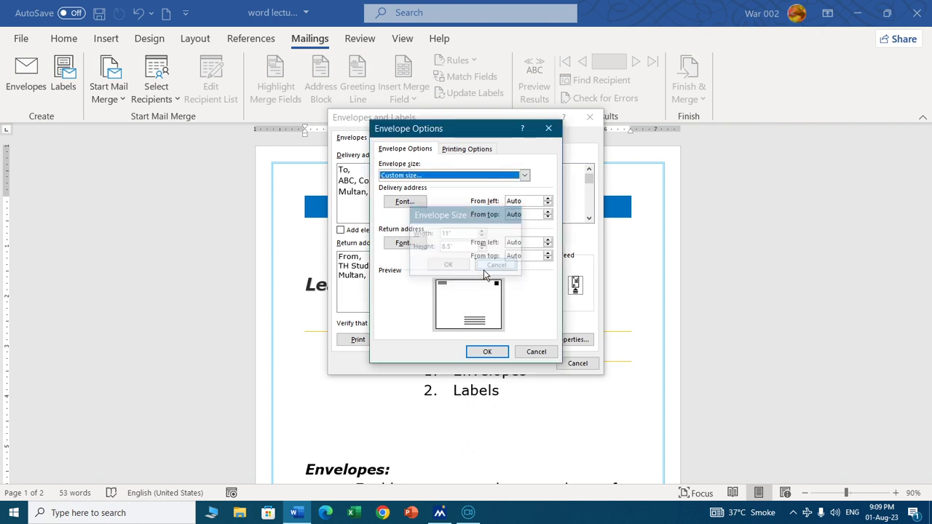
{"action": "left_click", "coordinate": [531, 178]}
{"action": "scroll", "coordinate": [502, 226], "scroll_direction": "up", "scroll_amount": 3}
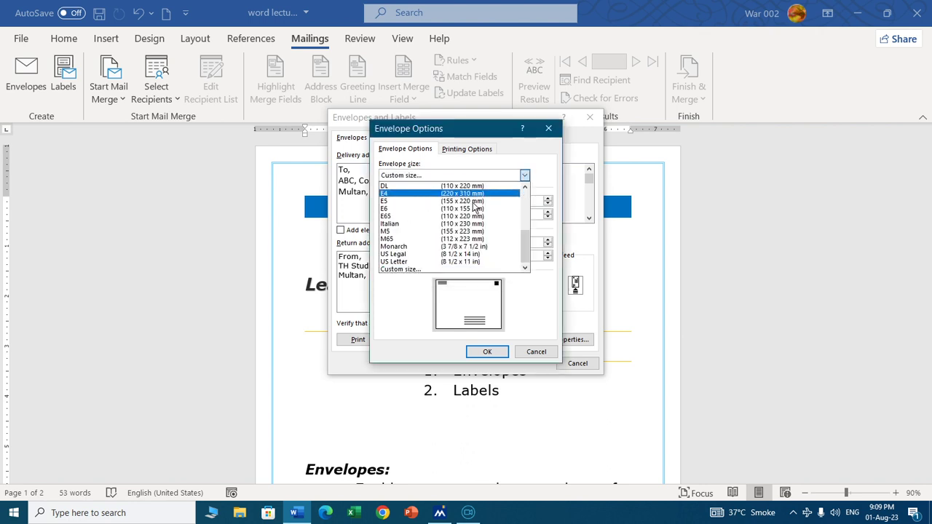
{"action": "scroll", "coordinate": [506, 232], "scroll_direction": "up", "scroll_amount": 3}
{"action": "scroll", "coordinate": [500, 223], "scroll_direction": "up", "scroll_amount": 3}
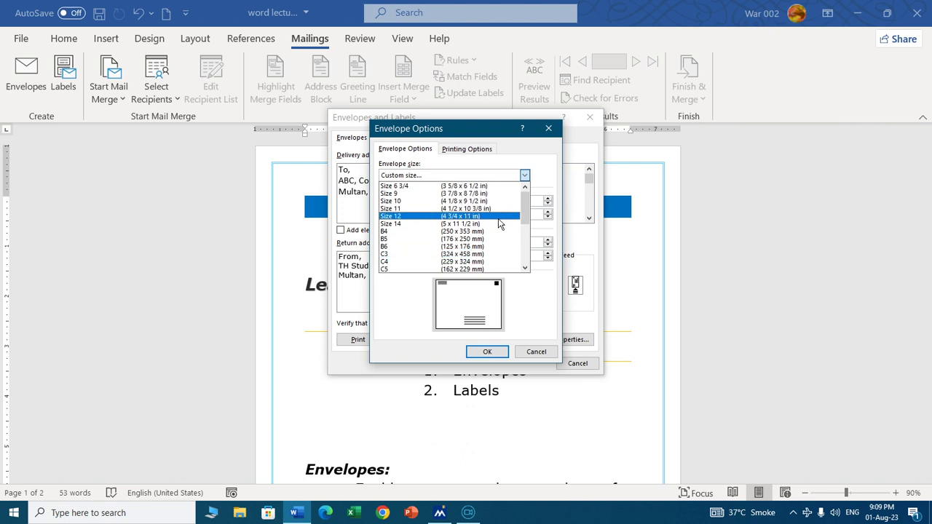
{"action": "left_click", "coordinate": [430, 206]}
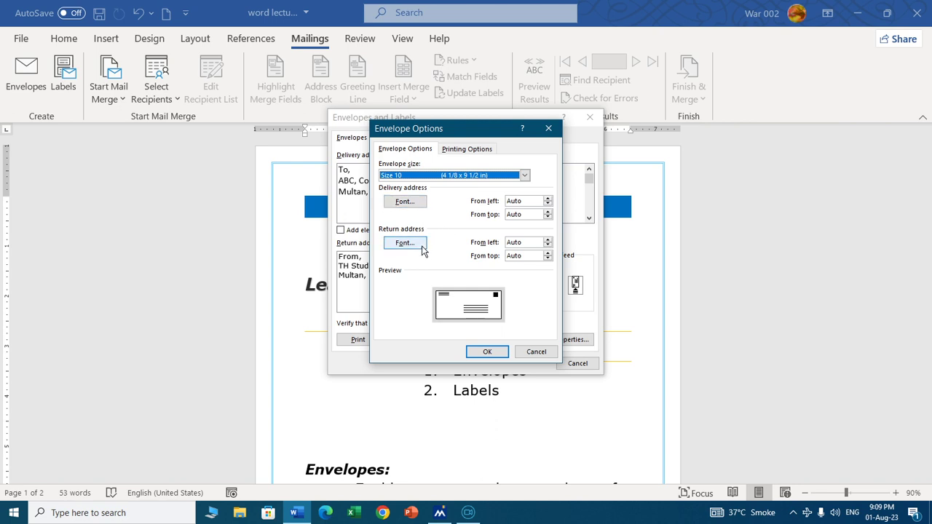
Step: Set the delivery address font style to Bold
{"action": "left_click", "coordinate": [406, 201]}
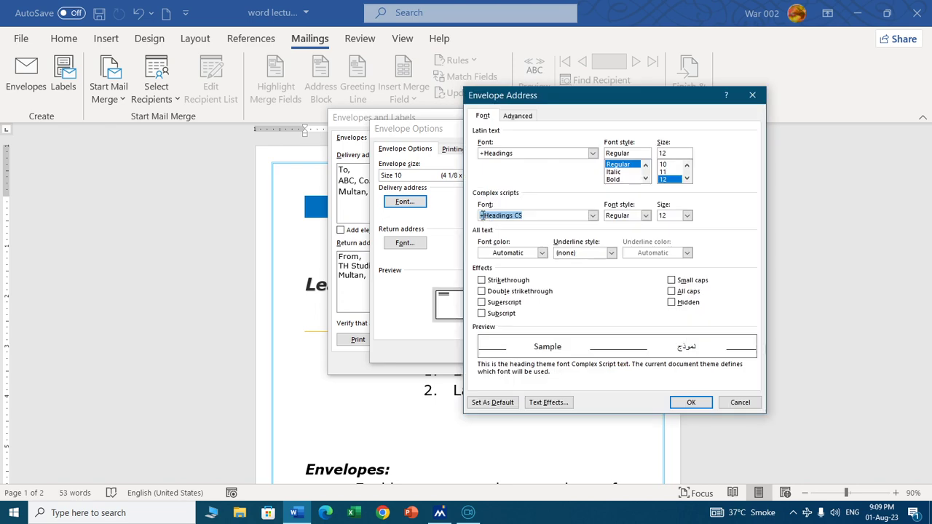
{"action": "left_click_drag", "start_coordinate": [565, 105], "coordinate": [512, 109]}
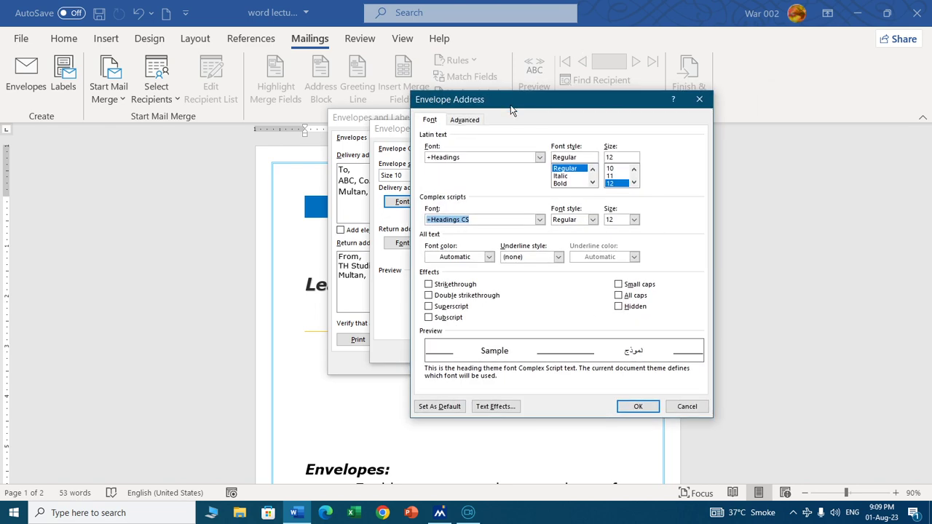
{"action": "left_click", "coordinate": [560, 182]}
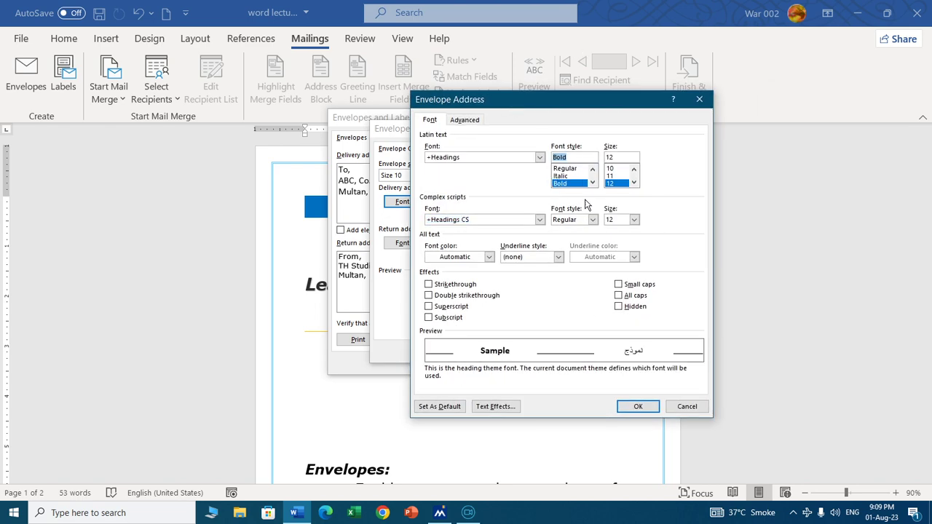
{"action": "left_click", "coordinate": [639, 406]}
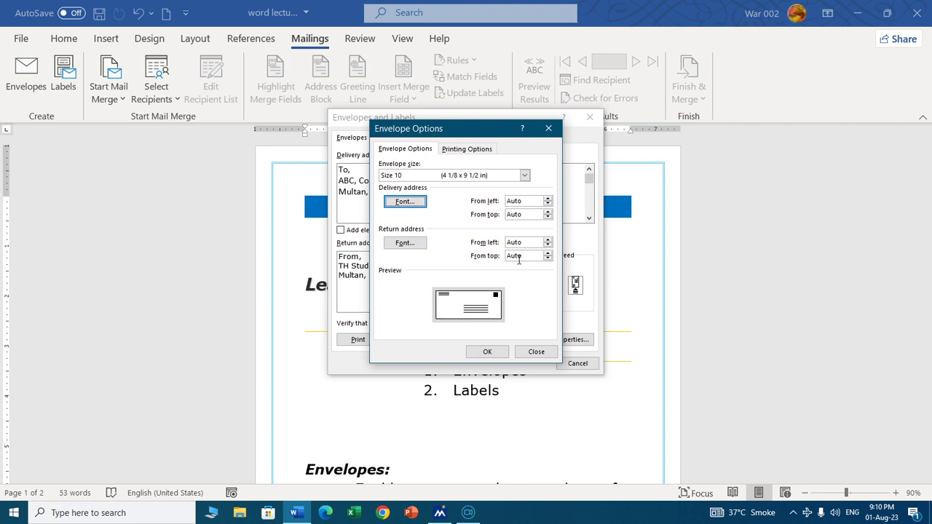
{"action": "left_click", "coordinate": [548, 199]}
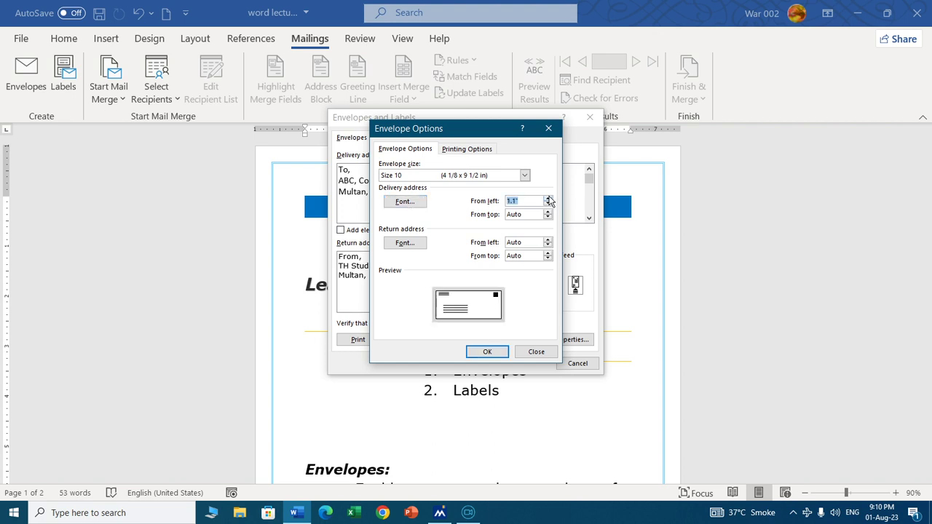
{"action": "left_click", "coordinate": [548, 199]}
{"action": "left_click", "coordinate": [548, 199]}
{"action": "left_click", "coordinate": [549, 199]}
{"action": "left_click", "coordinate": [548, 199]}
{"action": "left_click", "coordinate": [548, 198]}
{"action": "left_click", "coordinate": [548, 199]}
{"action": "left_click", "coordinate": [548, 199]}
{"action": "left_click", "coordinate": [549, 199]}
{"action": "left_click", "coordinate": [549, 199]}
{"action": "left_click", "coordinate": [549, 199]}
{"action": "left_click", "coordinate": [548, 199]}
{"action": "left_click", "coordinate": [549, 199]}
{"action": "left_click", "coordinate": [547, 218]}
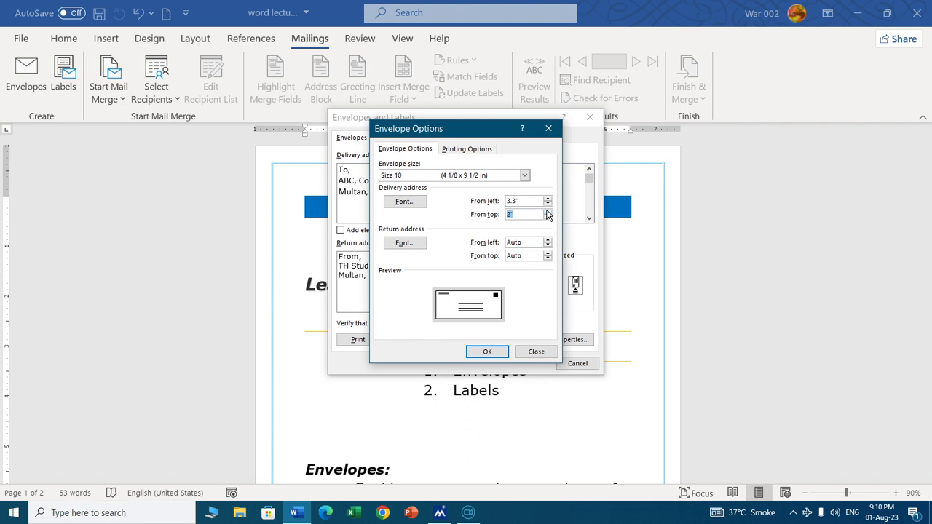
{"action": "key", "text": "shift+Tab"}
{"action": "type", "text": "auto"}
{"action": "key", "text": "Tab"}
{"action": "type", "text": "auto"}
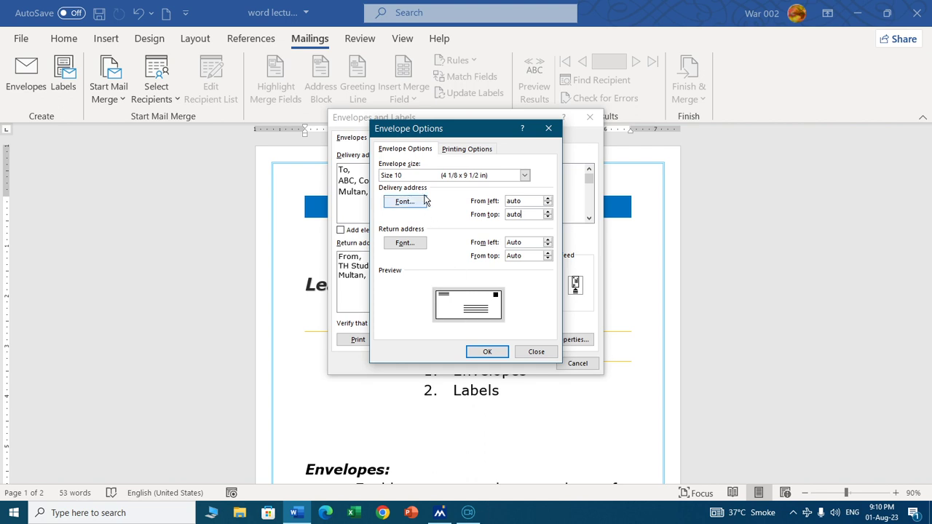
Step: Set the return address font style to Italic and view the envelope Printing Options
{"action": "left_click", "coordinate": [408, 244]}
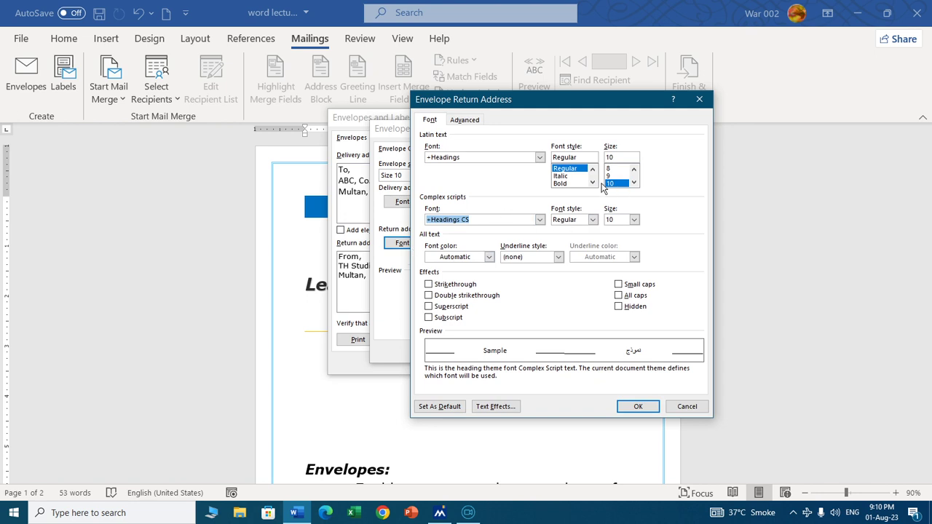
{"action": "left_click", "coordinate": [561, 176]}
{"action": "left_click", "coordinate": [641, 408]}
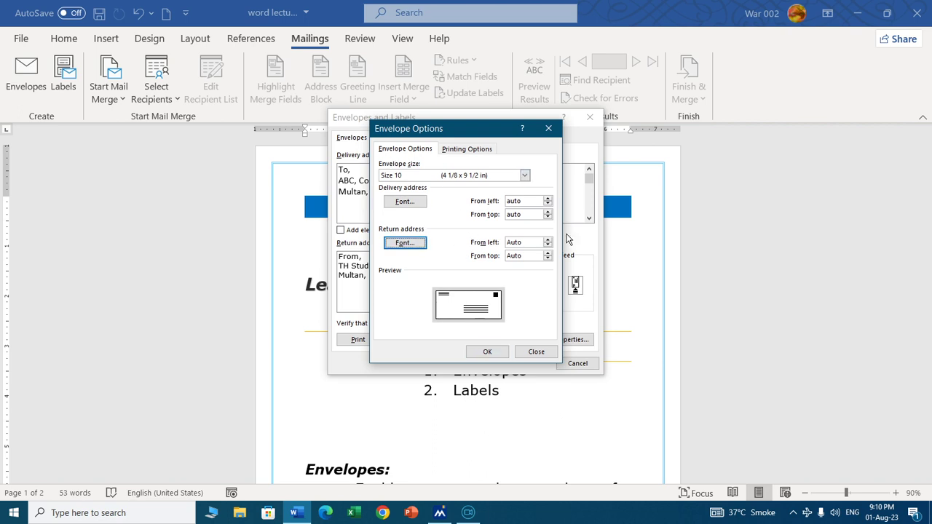
{"action": "left_click", "coordinate": [475, 153]}
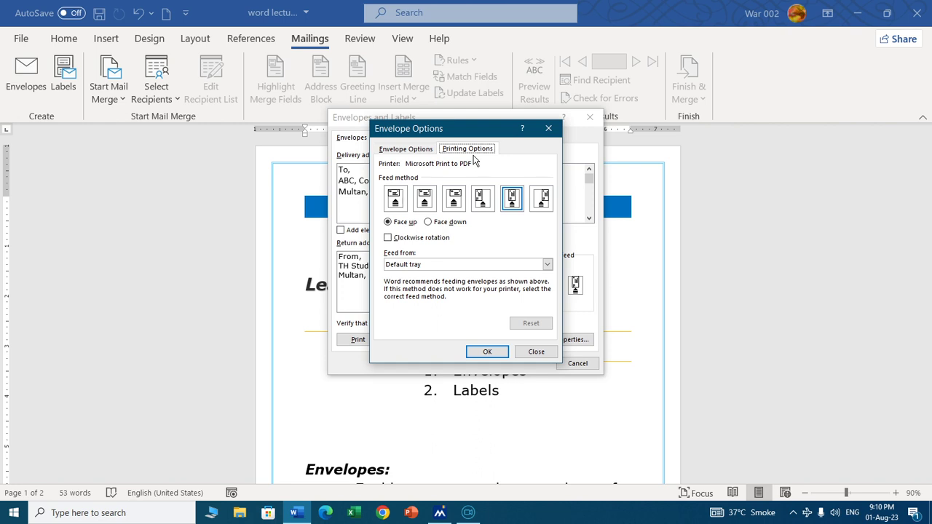
Step: Try each feed method, keep the recommended fifth one, and accept Envelope Options
{"action": "key", "text": "super+plus"}
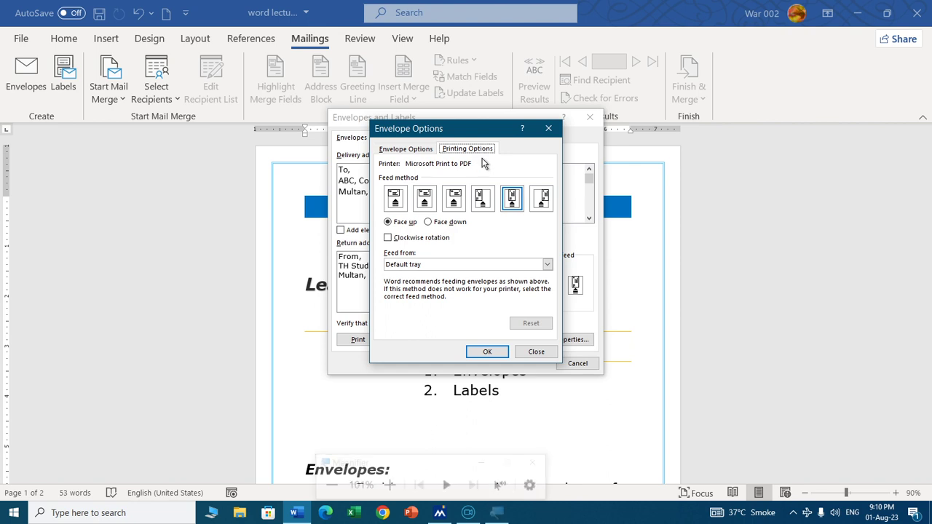
{"action": "left_click", "coordinate": [483, 462]}
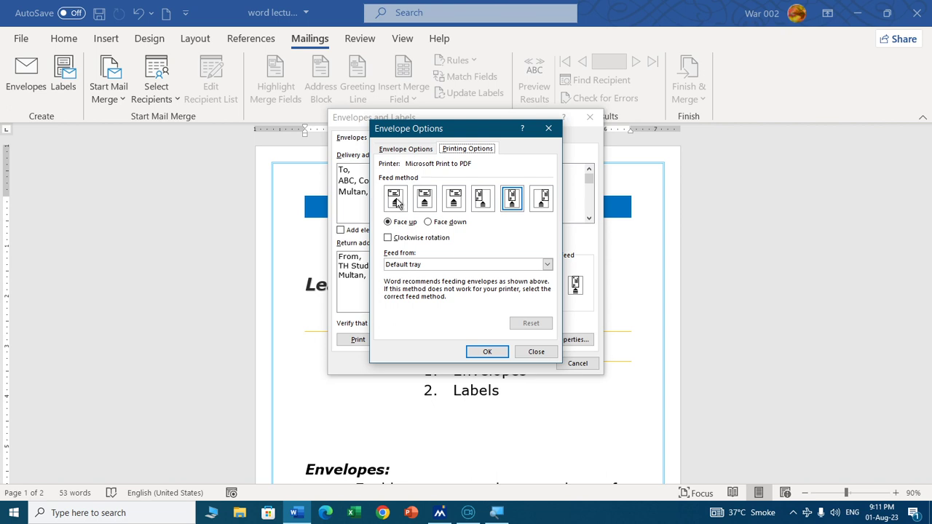
{"action": "left_click", "coordinate": [396, 206]}
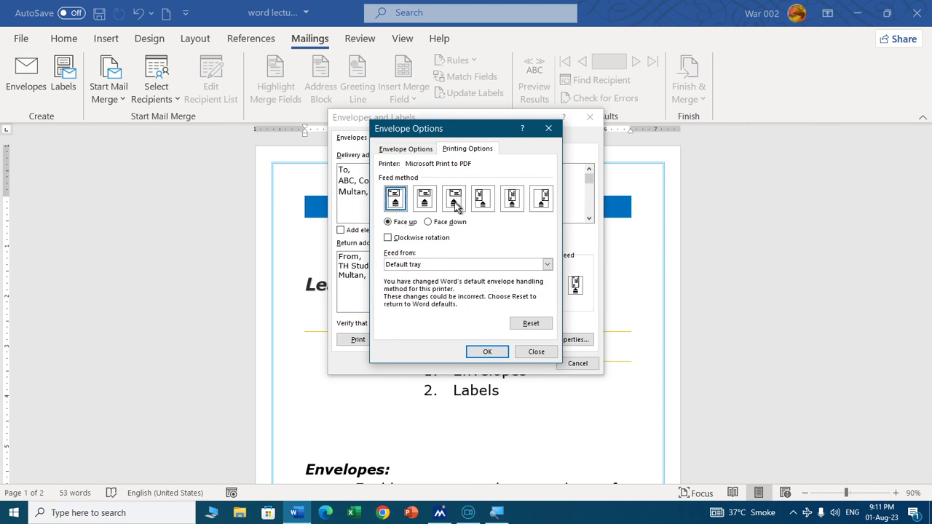
{"action": "left_click", "coordinate": [426, 202]}
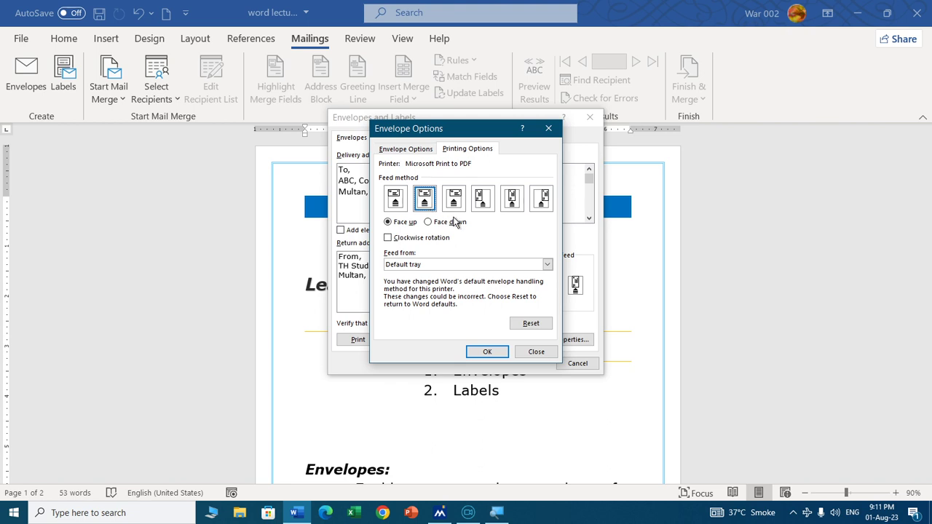
{"action": "left_click", "coordinate": [454, 202]}
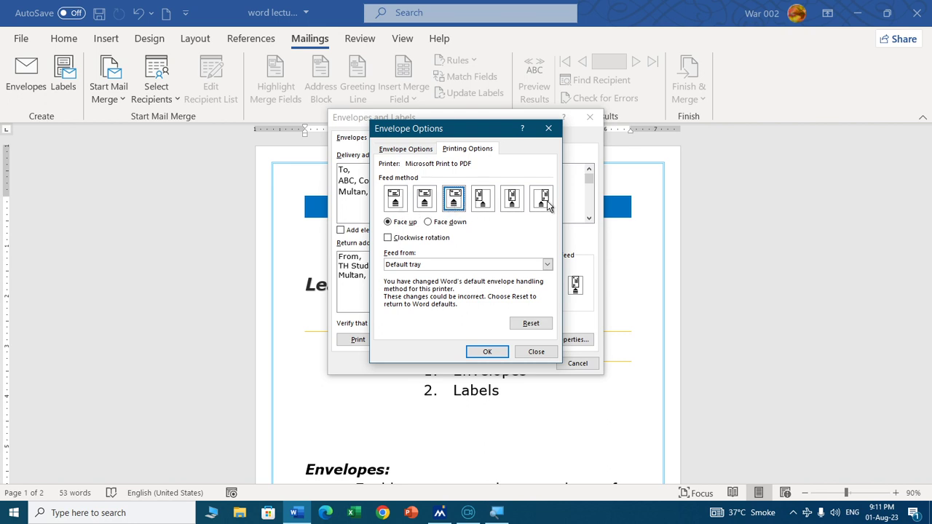
{"action": "left_click", "coordinate": [484, 201]}
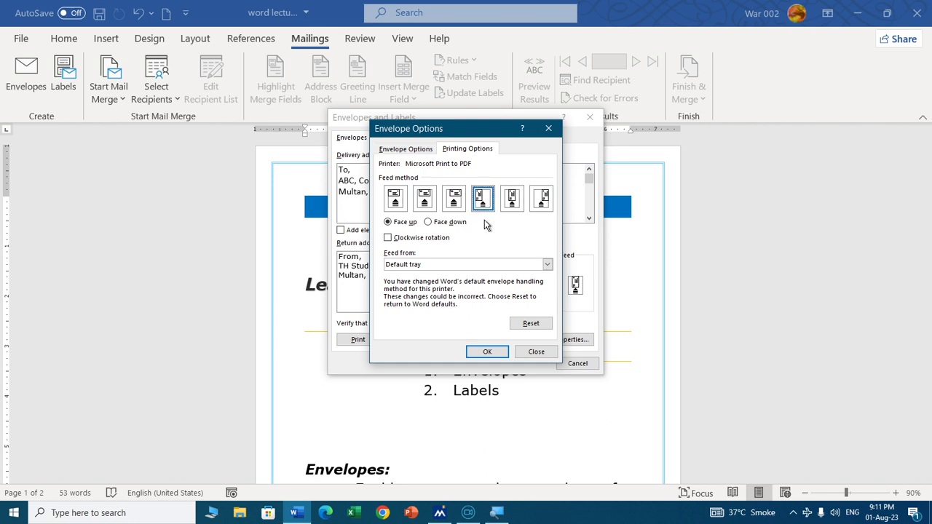
{"action": "left_click", "coordinate": [512, 204]}
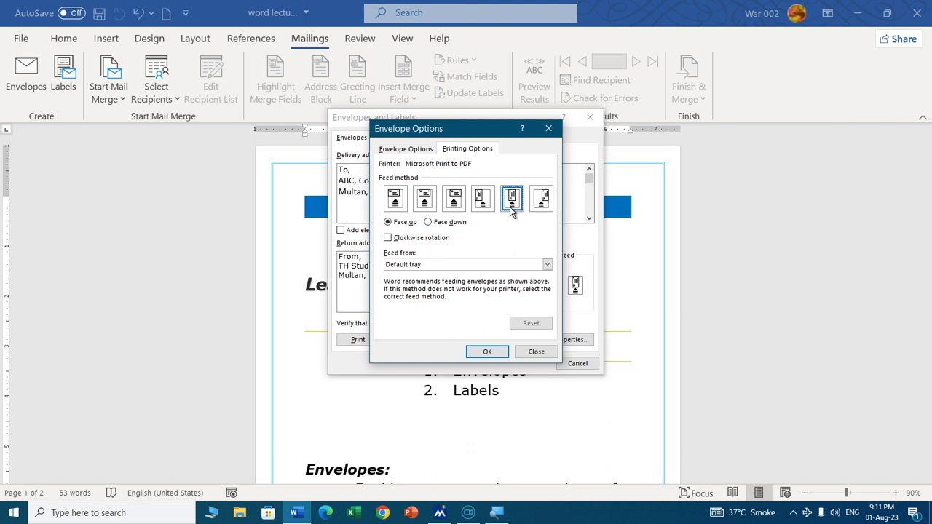
{"action": "left_click", "coordinate": [477, 348]}
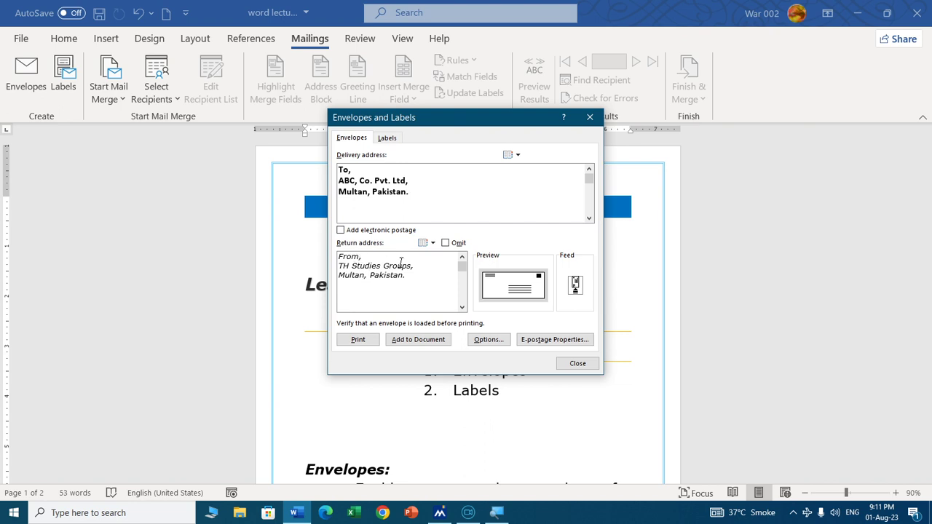
Step: Add the envelope to the document and answer the default return address prompt
{"action": "left_click", "coordinate": [437, 341]}
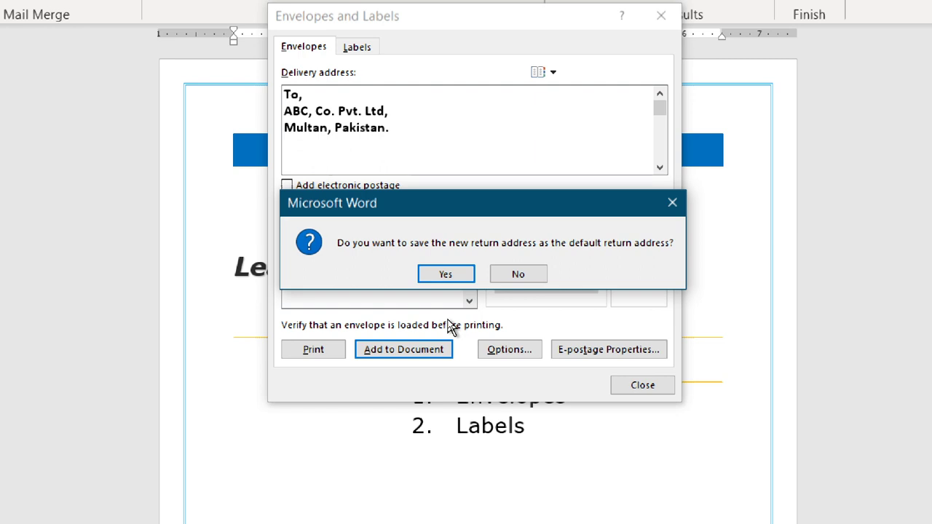
{"action": "left_click_drag", "start_coordinate": [419, 203], "coordinate": [664, 151]}
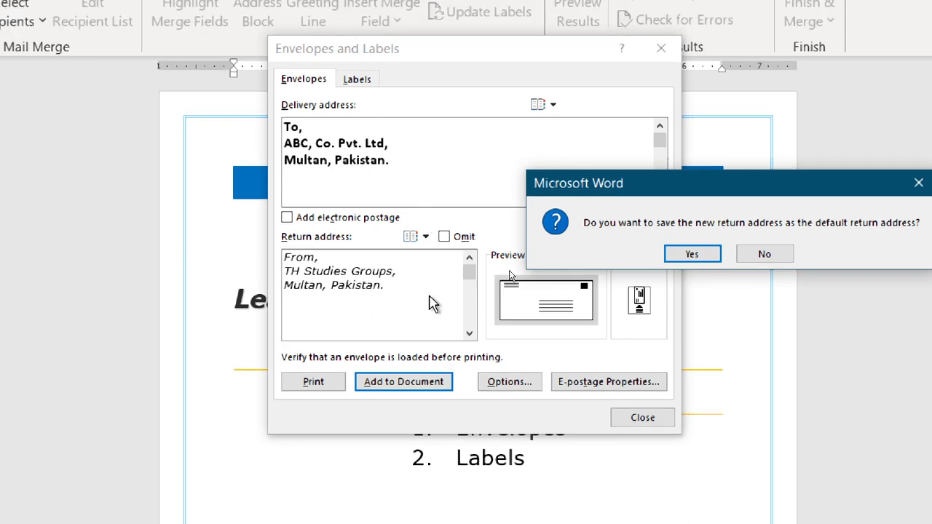
{"action": "left_click", "coordinate": [691, 253]}
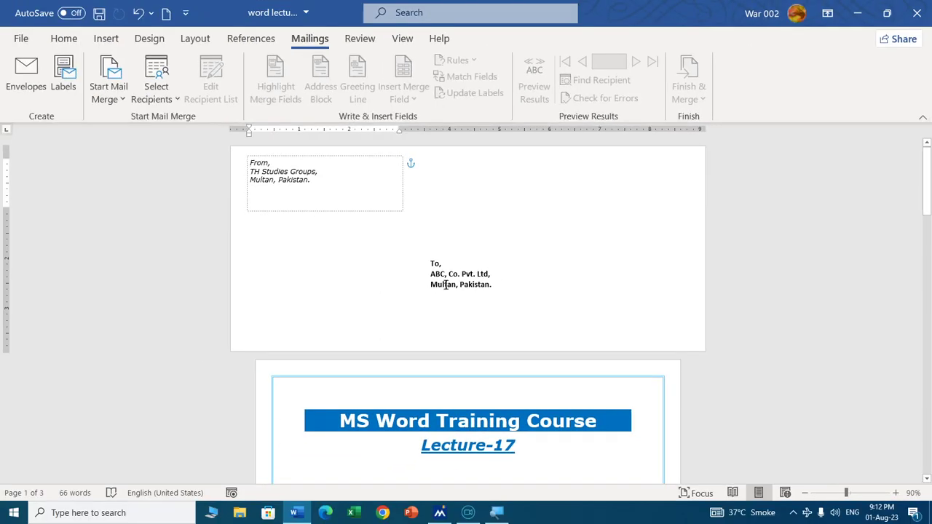
Step: Raise the delivery address frame and drag the return address frame down below it
{"action": "left_click", "coordinate": [447, 284]}
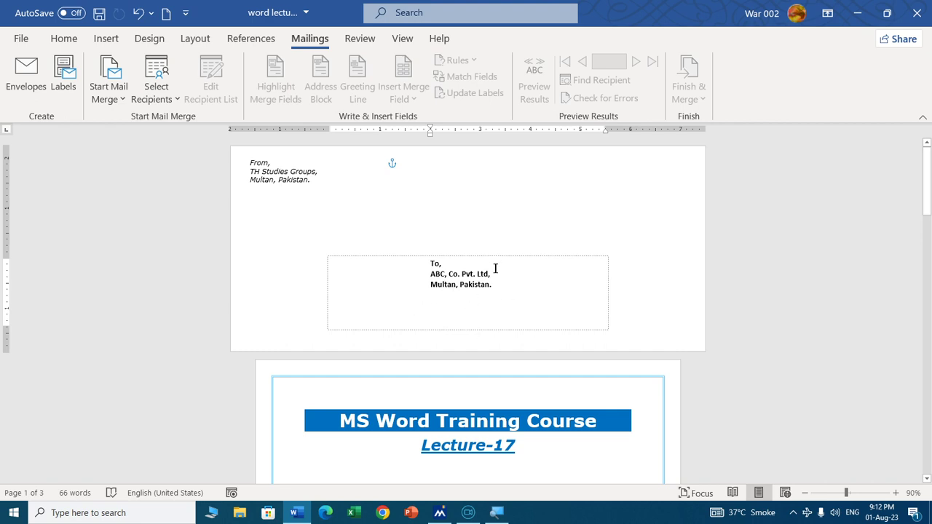
{"action": "left_click", "coordinate": [484, 247]}
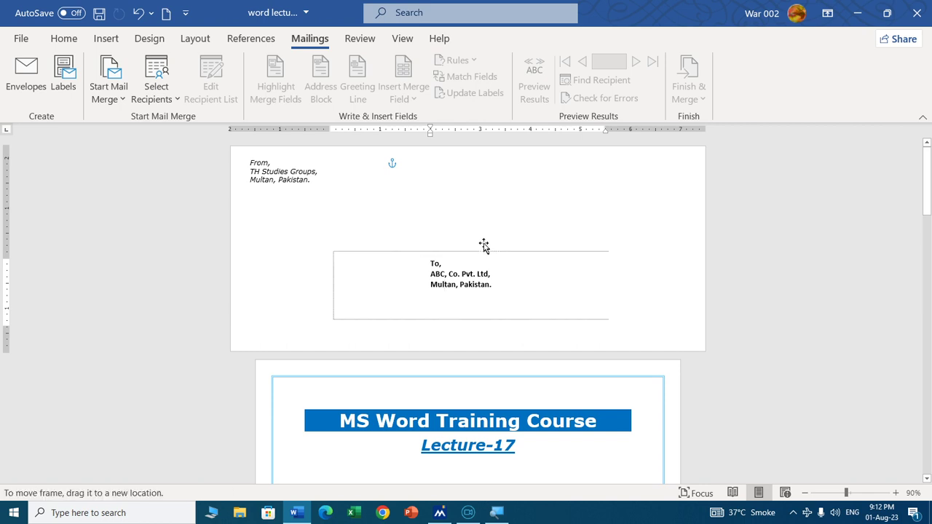
{"action": "left_click_drag", "start_coordinate": [483, 248], "coordinate": [485, 206]}
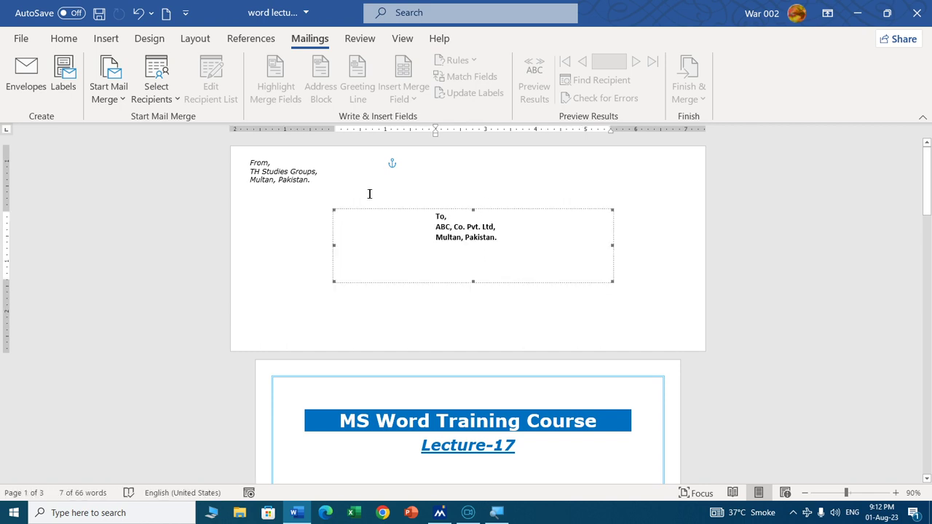
{"action": "left_click", "coordinate": [321, 181]}
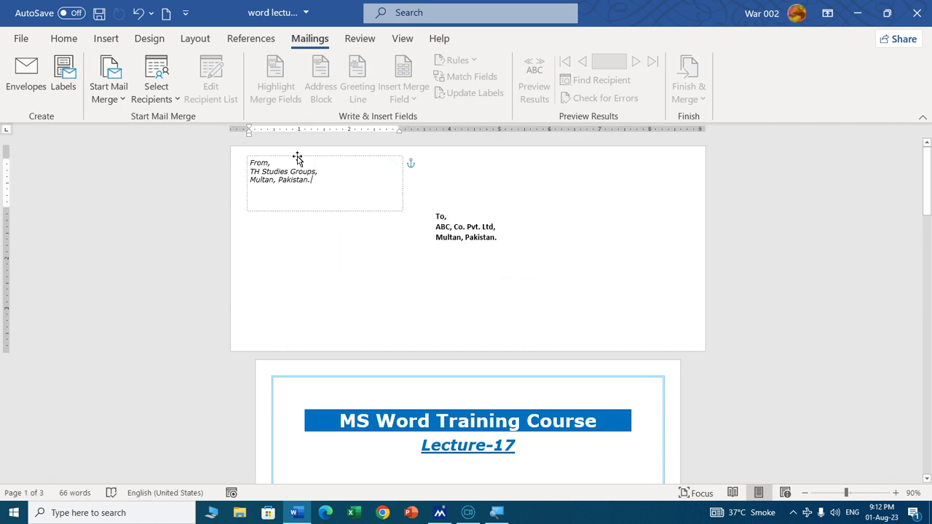
{"action": "left_click_drag", "start_coordinate": [297, 159], "coordinate": [304, 273]}
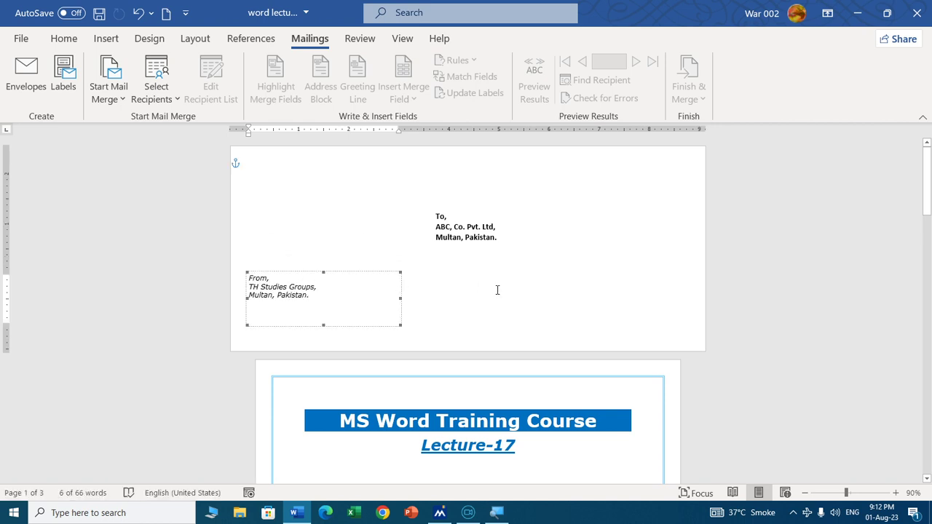
{"action": "left_click", "coordinate": [498, 290]}
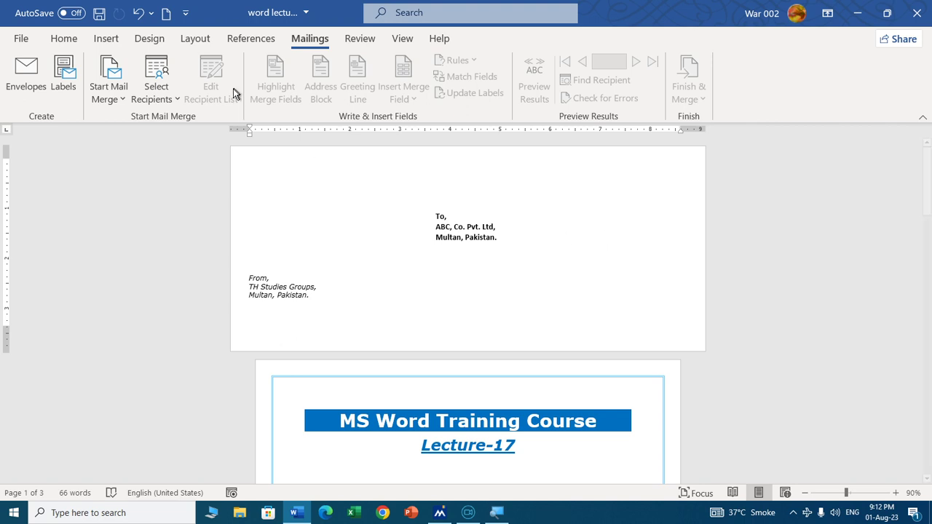
{"action": "left_click", "coordinate": [64, 73]}
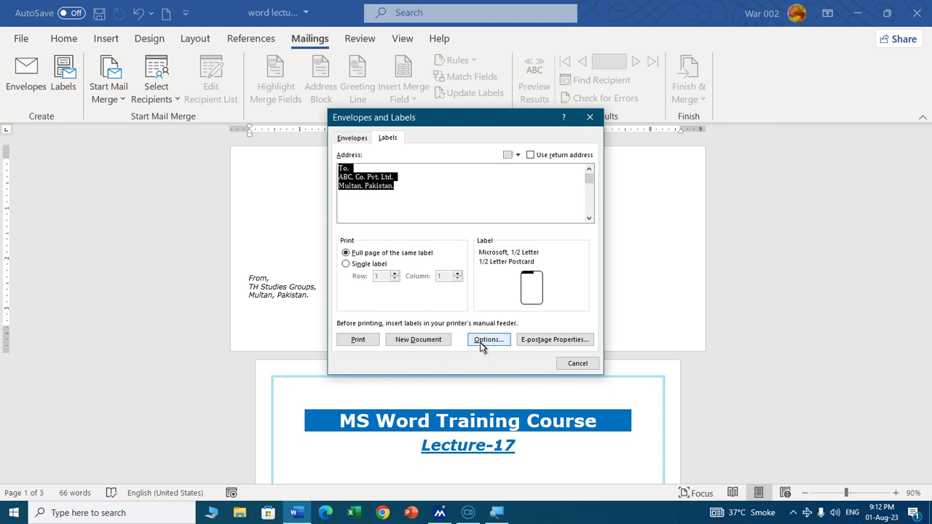
{"action": "left_click", "coordinate": [488, 344]}
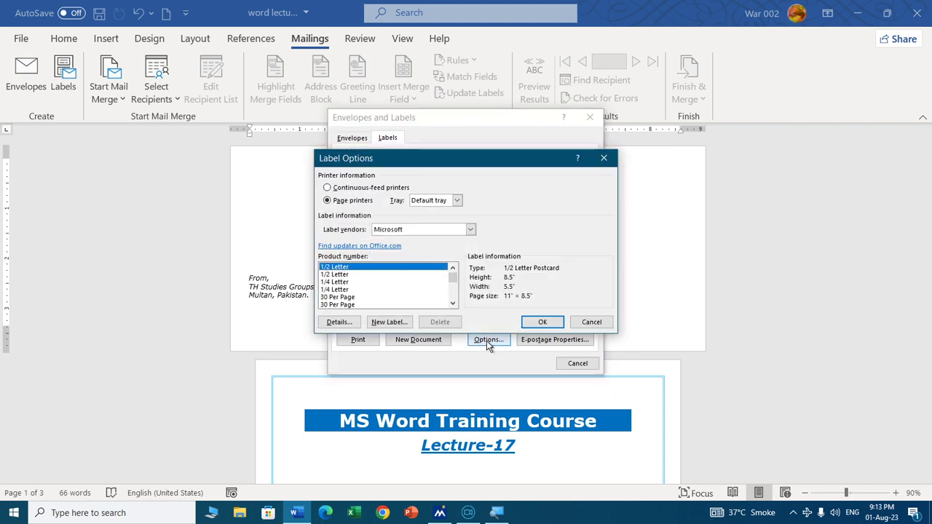
{"action": "left_click", "coordinate": [593, 322]}
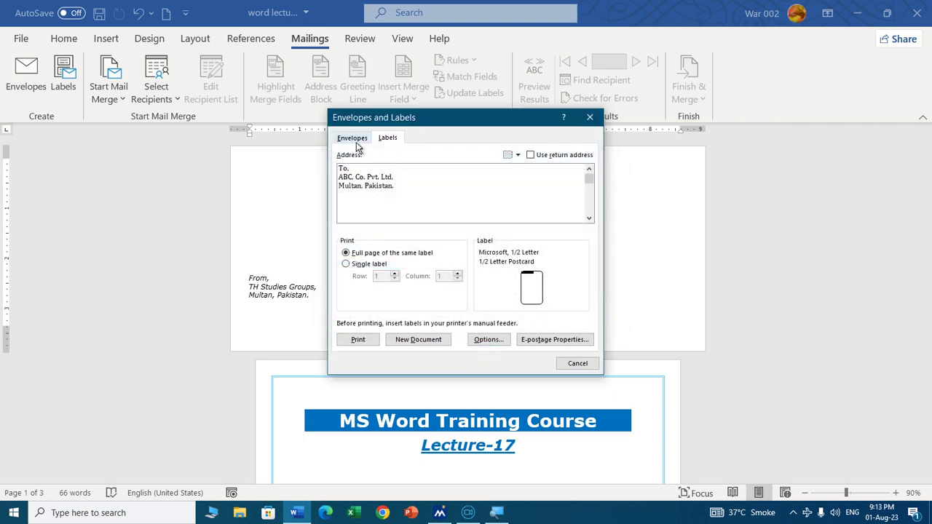
{"action": "left_click", "coordinate": [351, 137]}
{"action": "left_click", "coordinate": [488, 339]}
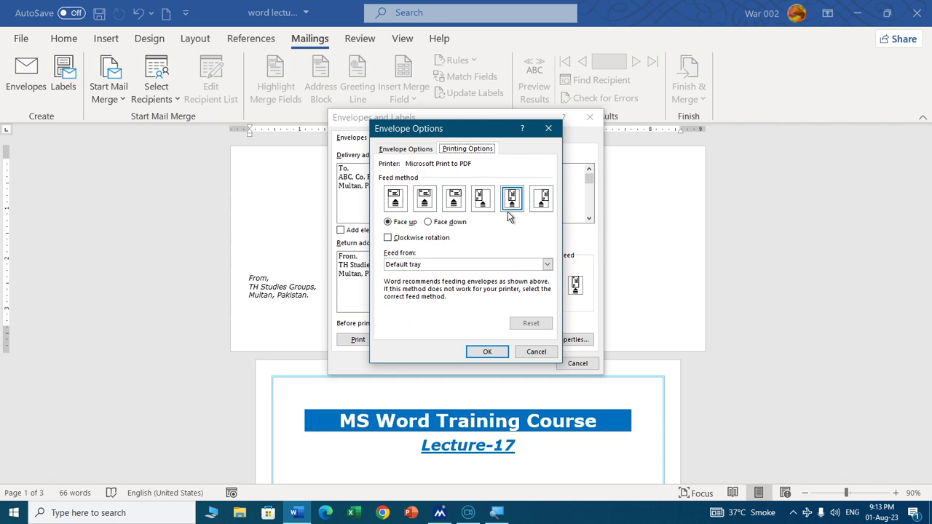
{"action": "left_click", "coordinate": [497, 353]}
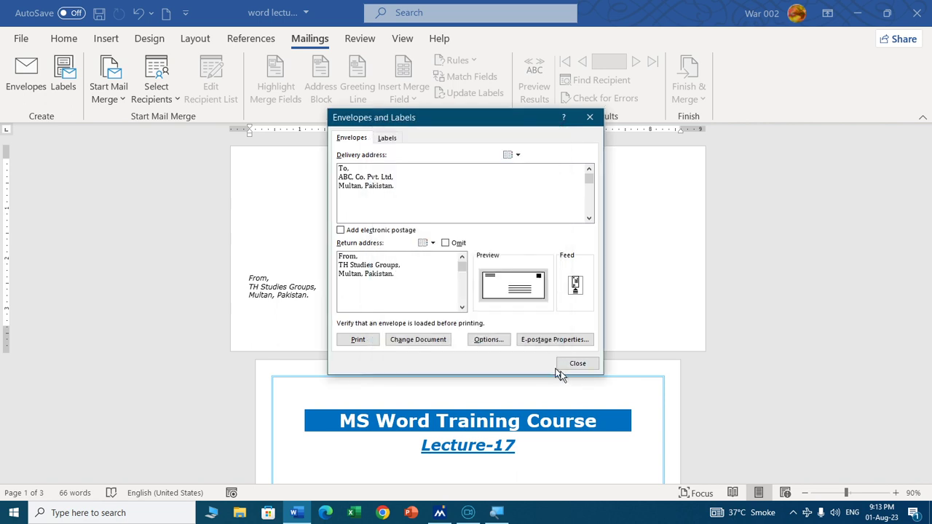
{"action": "left_click", "coordinate": [577, 364]}
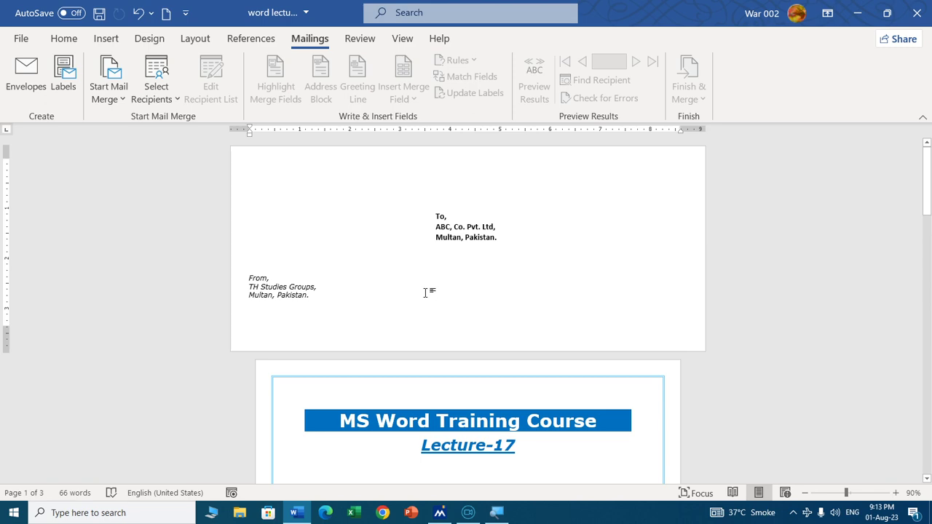
Step: Scroll down and place the insertion point on blank page 3
{"action": "scroll", "coordinate": [408, 255], "scroll_direction": "down", "scroll_amount": 1}
{"action": "scroll", "coordinate": [408, 240], "scroll_direction": "down", "scroll_amount": 5}
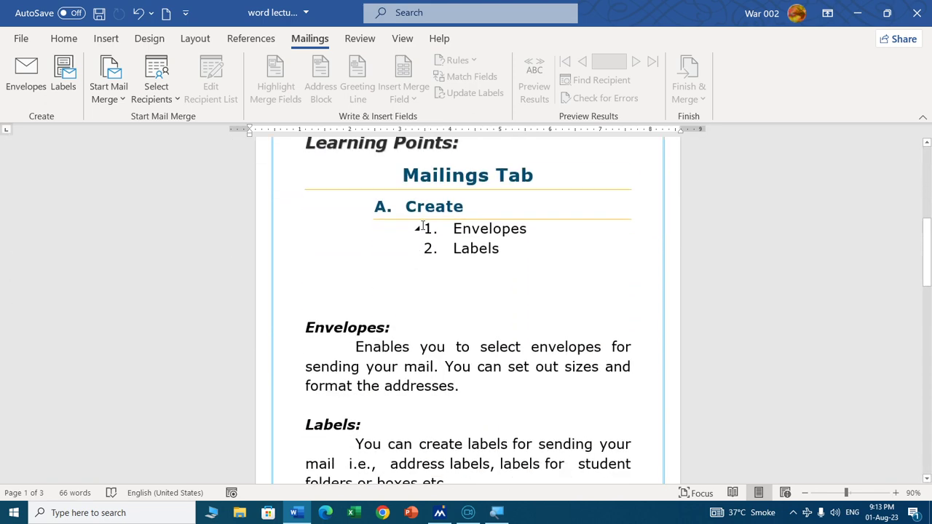
{"action": "scroll", "coordinate": [422, 220], "scroll_direction": "down", "scroll_amount": 5}
{"action": "scroll", "coordinate": [422, 220], "scroll_direction": "down", "scroll_amount": 3}
{"action": "left_click", "coordinate": [422, 211]}
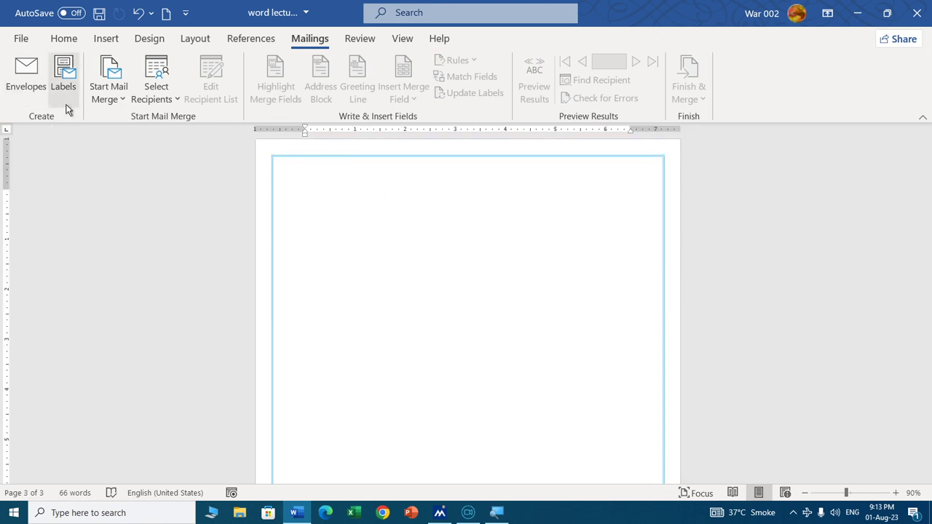
Step: Start a full page of labels using the stored return address, and open Label Options
{"action": "left_click", "coordinate": [64, 70]}
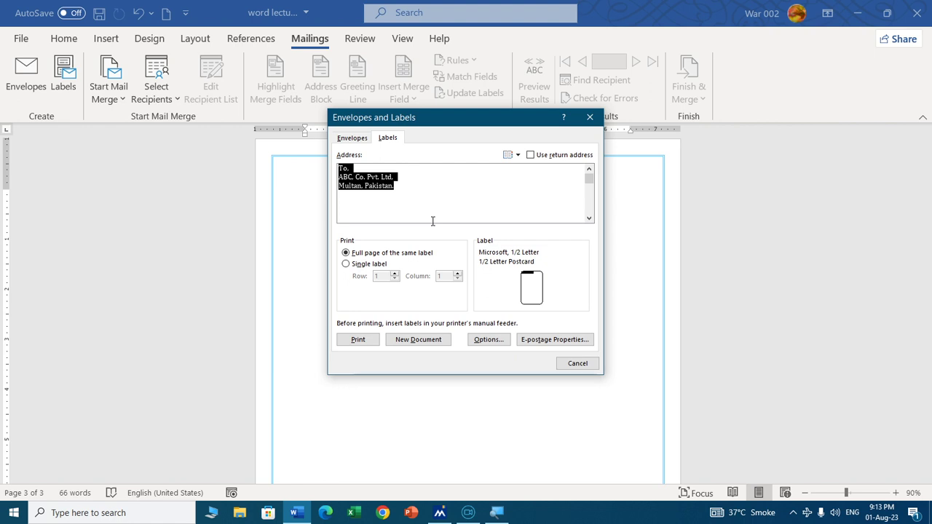
{"action": "left_click", "coordinate": [378, 213]}
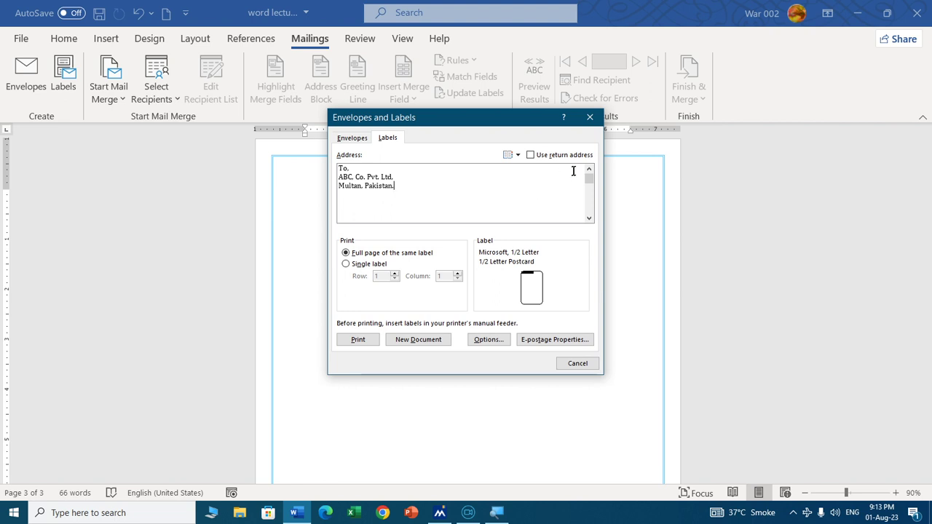
{"action": "left_click", "coordinate": [530, 156]}
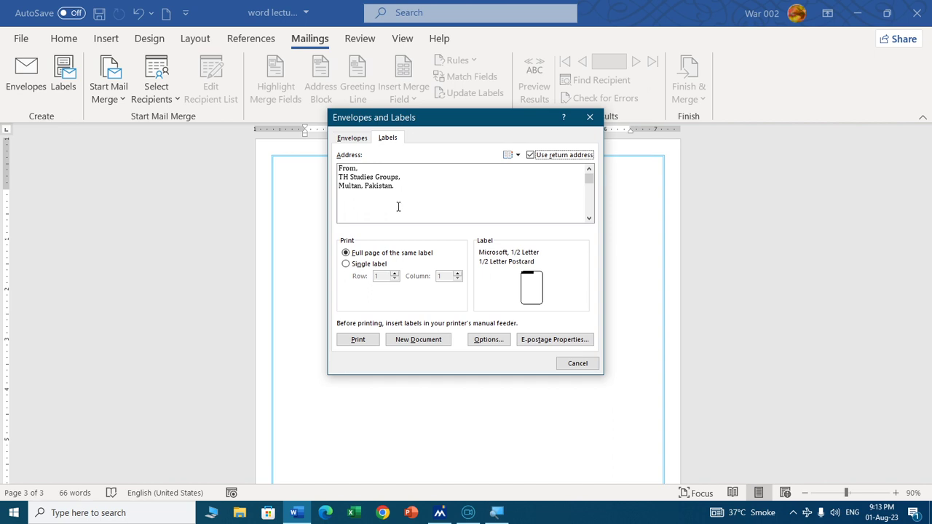
{"action": "left_click", "coordinate": [485, 341]}
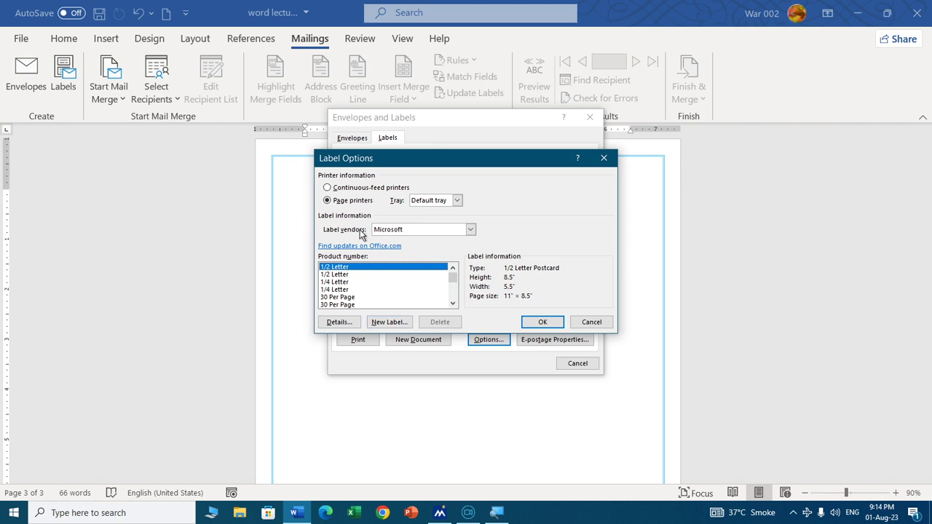
Step: Pick vendor A-ONE and product A-ONE 26503, and view its A4 12-label details
{"action": "left_click", "coordinate": [470, 230]}
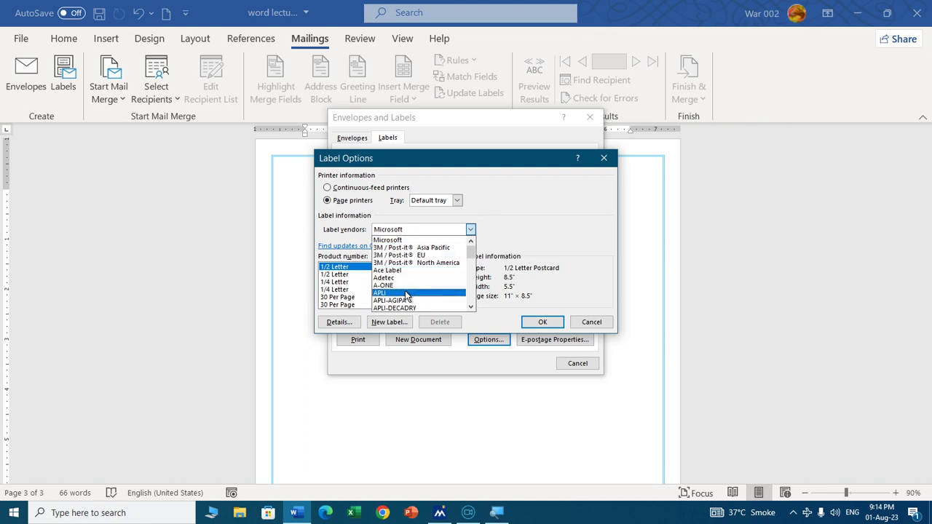
{"action": "left_click", "coordinate": [397, 286]}
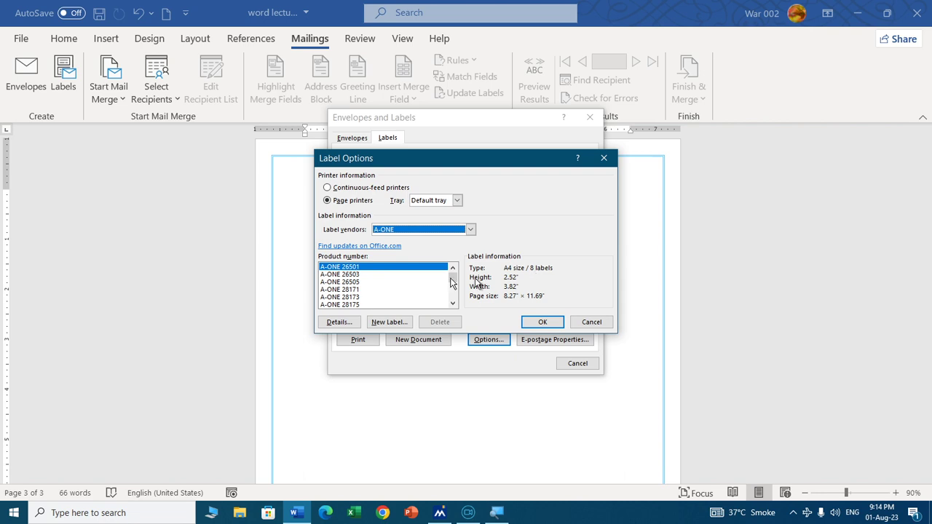
{"action": "left_click", "coordinate": [348, 276]}
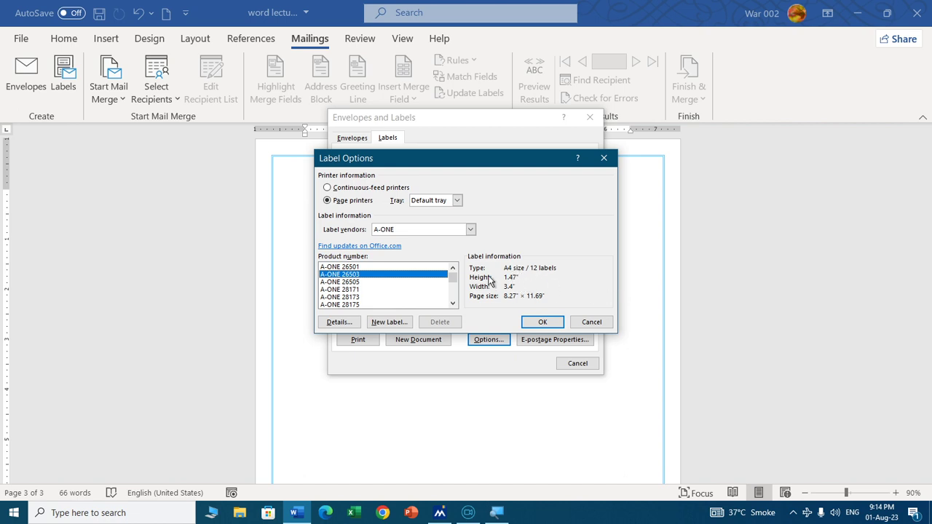
{"action": "left_click", "coordinate": [338, 323]}
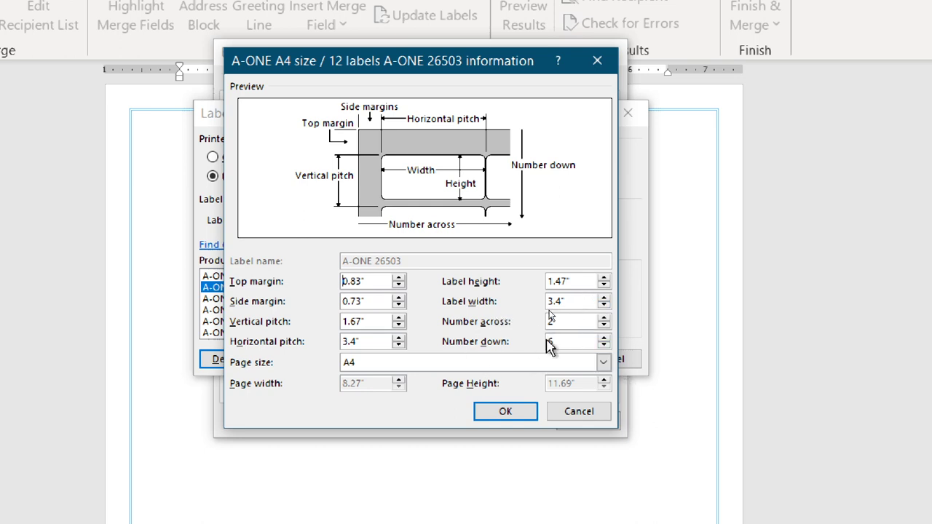
Step: Keep A4 page size and set the top and side margins to 0.5"
{"action": "left_click", "coordinate": [603, 363]}
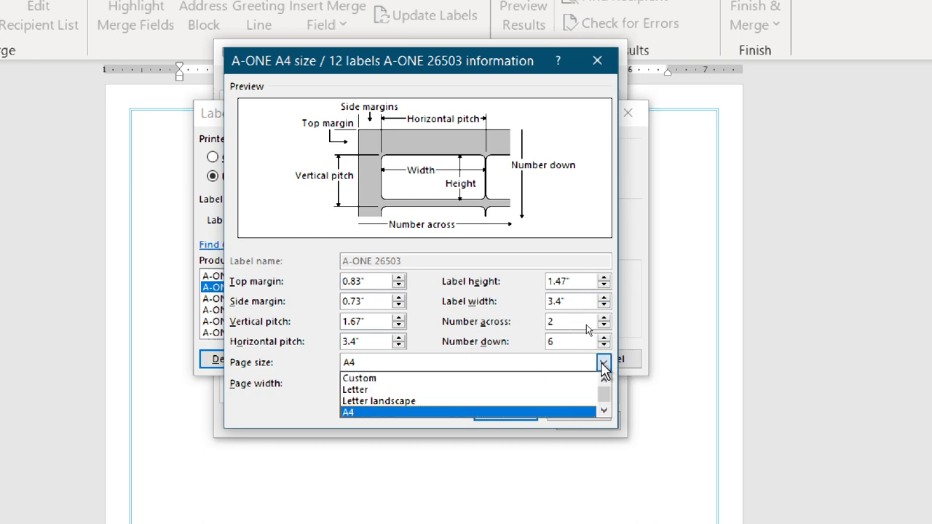
{"action": "left_click", "coordinate": [604, 364]}
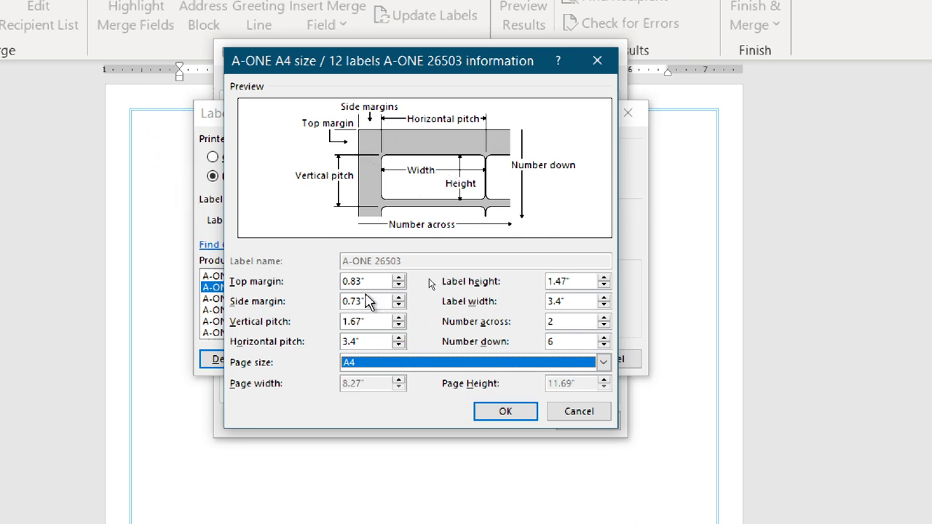
{"action": "left_click", "coordinate": [398, 279]}
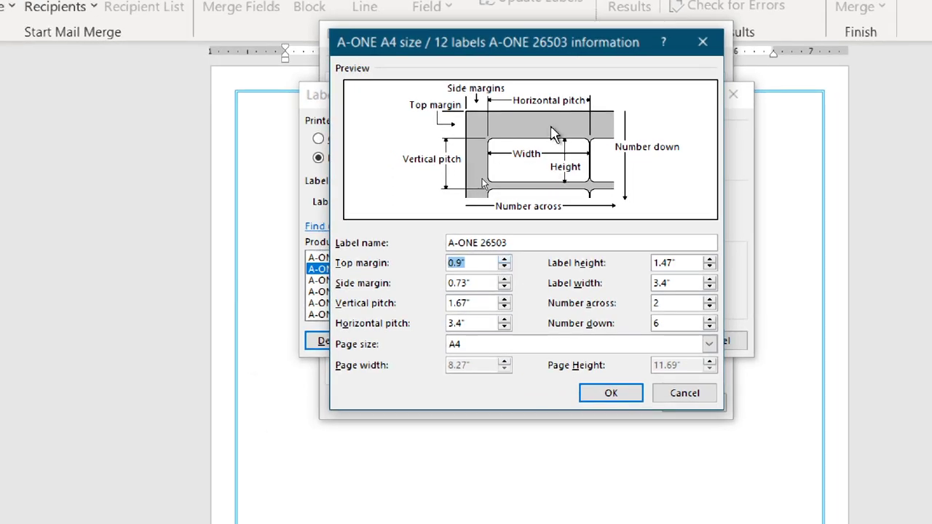
{"action": "left_click", "coordinate": [504, 268]}
{"action": "left_click", "coordinate": [505, 268]}
{"action": "left_click", "coordinate": [505, 268]}
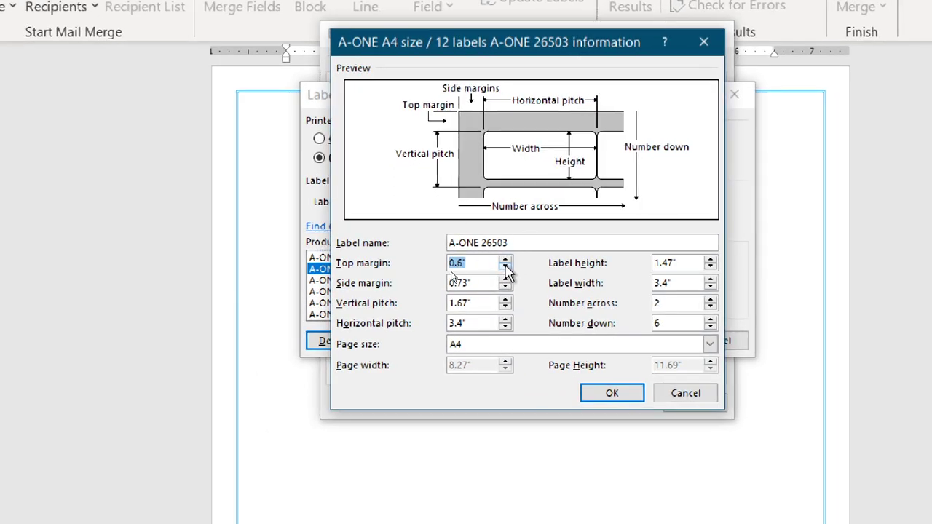
{"action": "left_click", "coordinate": [505, 268]}
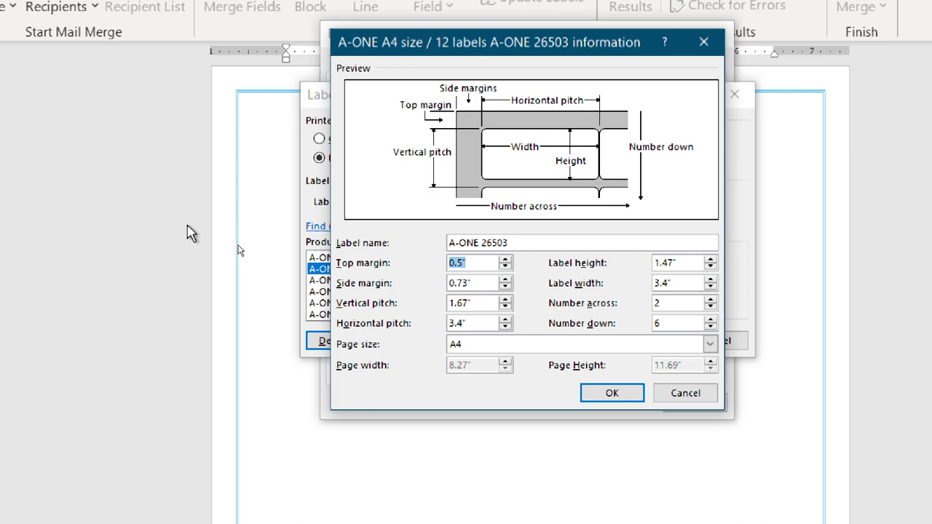
{"action": "left_click", "coordinate": [506, 287]}
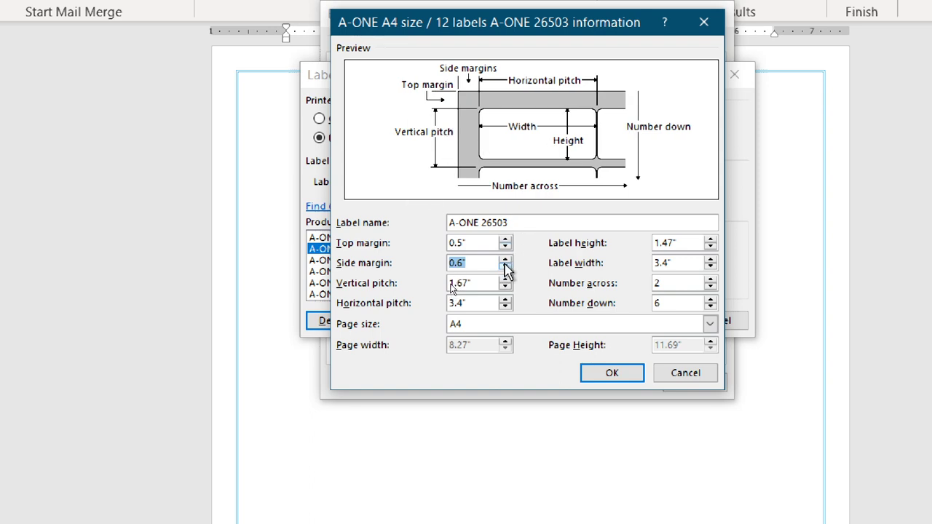
{"action": "left_click", "coordinate": [505, 267]}
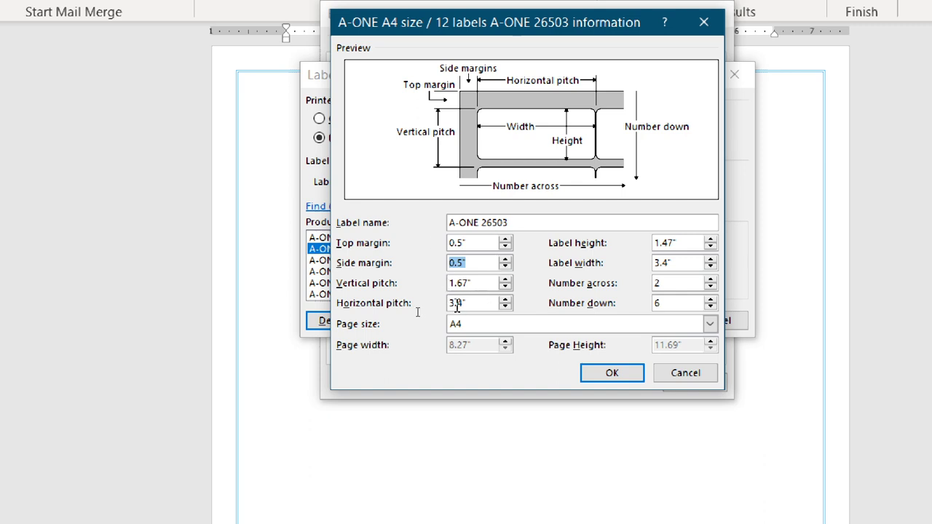
Step: Adjust the vertical pitch, settling on 1.7"
{"action": "left_click", "coordinate": [505, 279]}
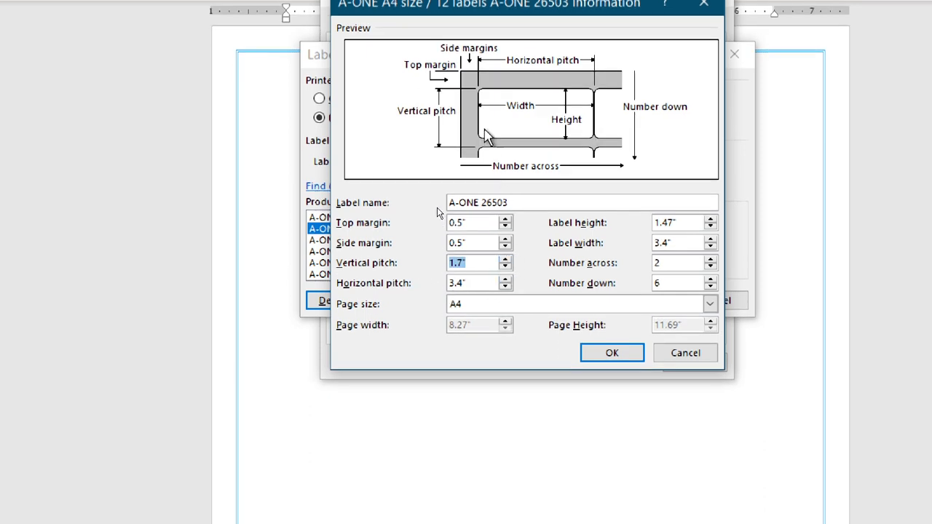
{"action": "left_click", "coordinate": [505, 259]}
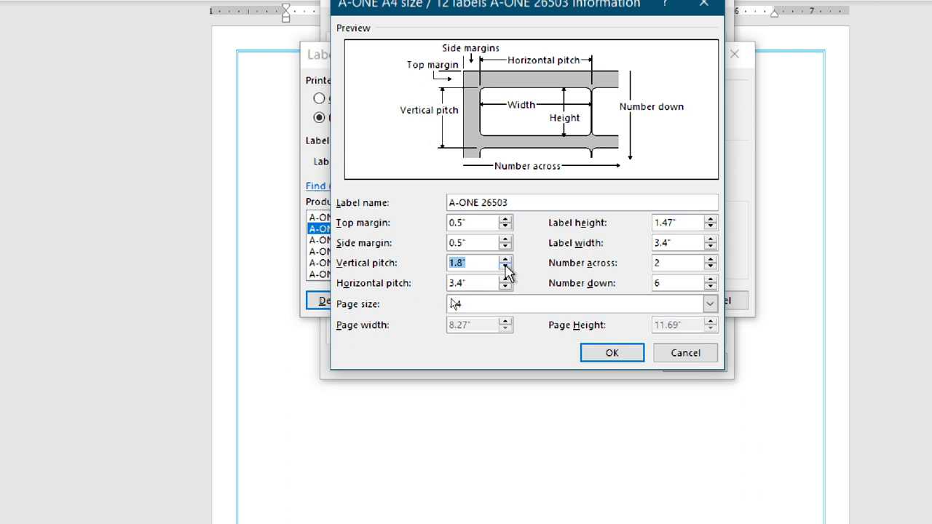
{"action": "left_click", "coordinate": [506, 266]}
{"action": "left_click", "coordinate": [506, 266]}
{"action": "left_click", "coordinate": [505, 267]}
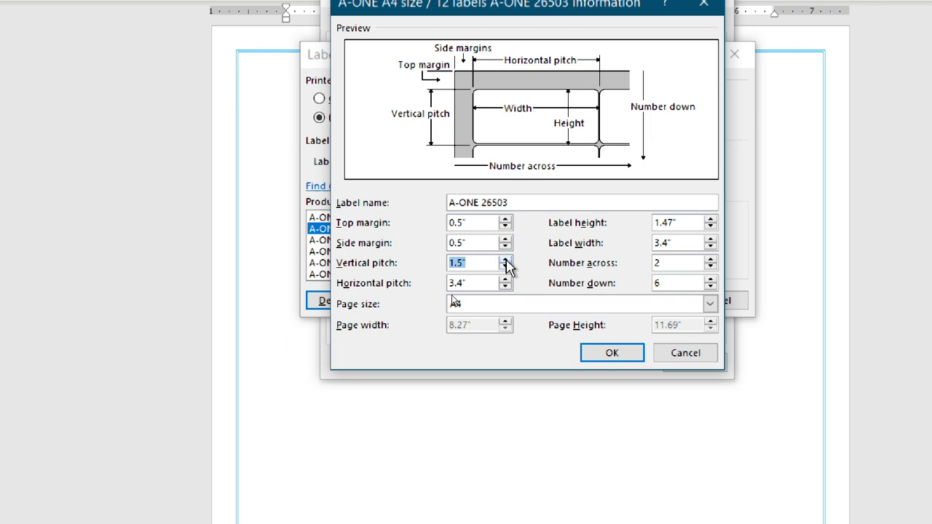
{"action": "left_click", "coordinate": [505, 260]}
{"action": "left_click", "coordinate": [505, 261]}
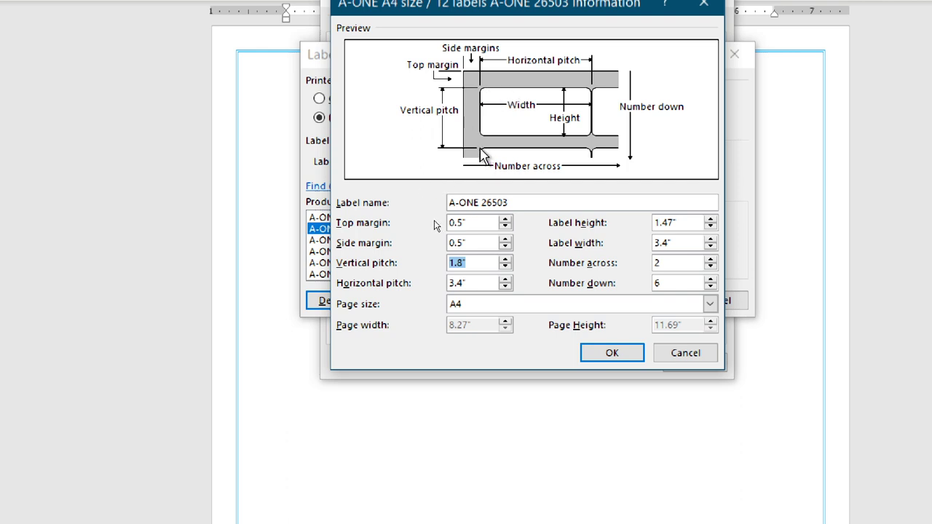
{"action": "left_click", "coordinate": [504, 259]}
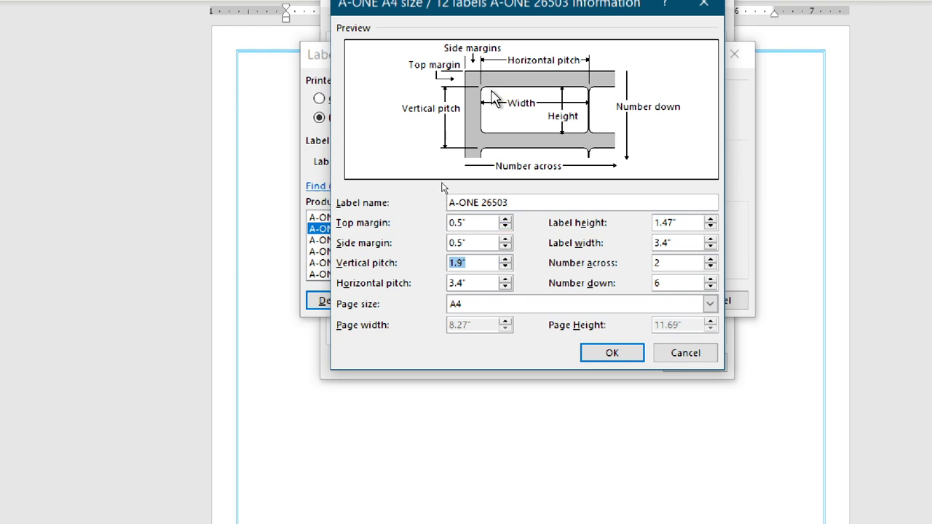
{"action": "left_click", "coordinate": [505, 266]}
{"action": "left_click", "coordinate": [505, 266]}
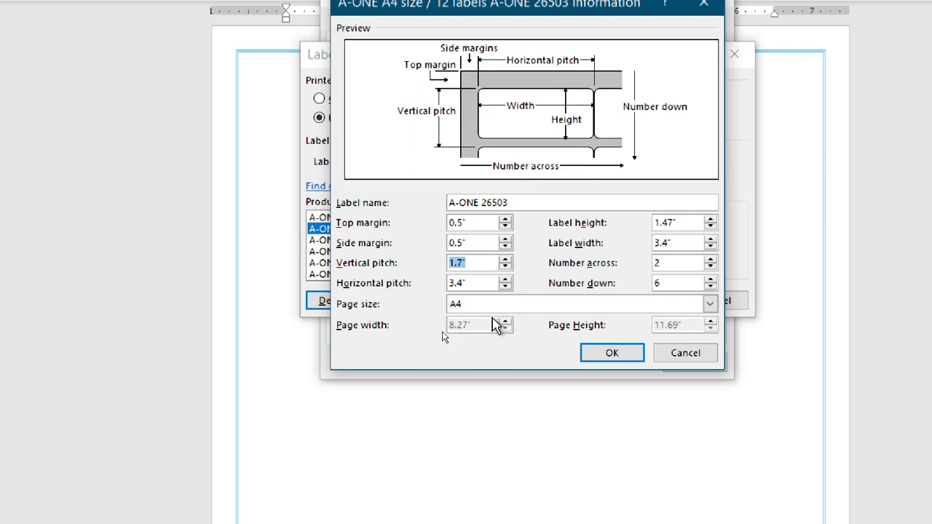
Step: Set horizontal pitch 3.6", height 1.5", width 3.4", and save the custom label
{"action": "left_click", "coordinate": [505, 280]}
{"action": "left_click", "coordinate": [505, 259]}
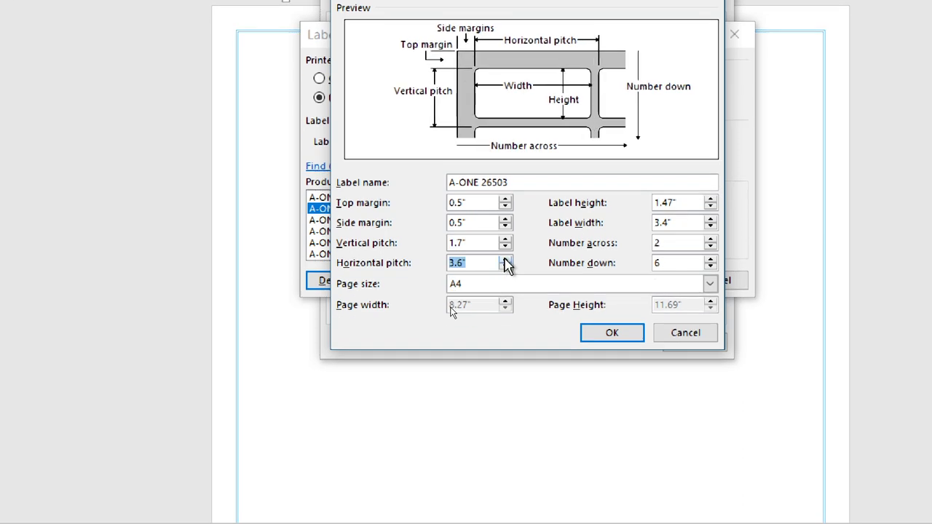
{"action": "left_click", "coordinate": [505, 258]}
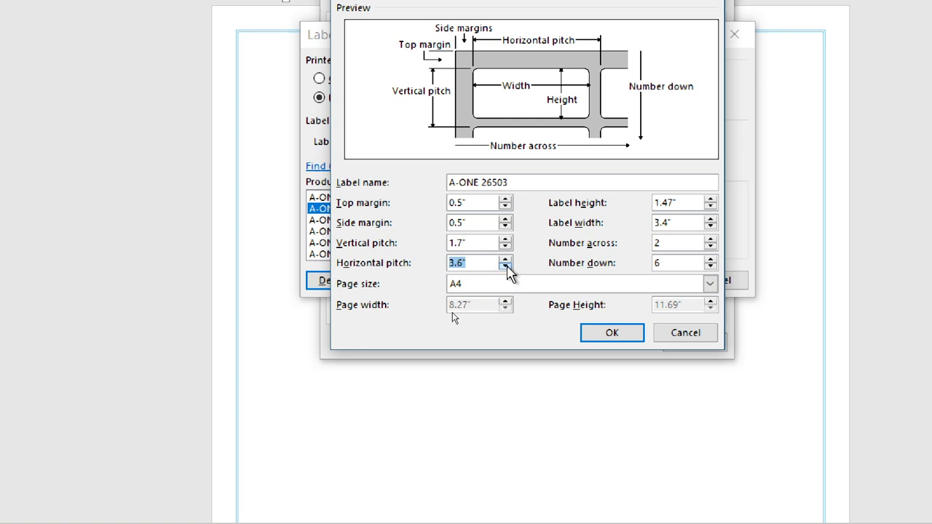
{"action": "left_click", "coordinate": [505, 266]}
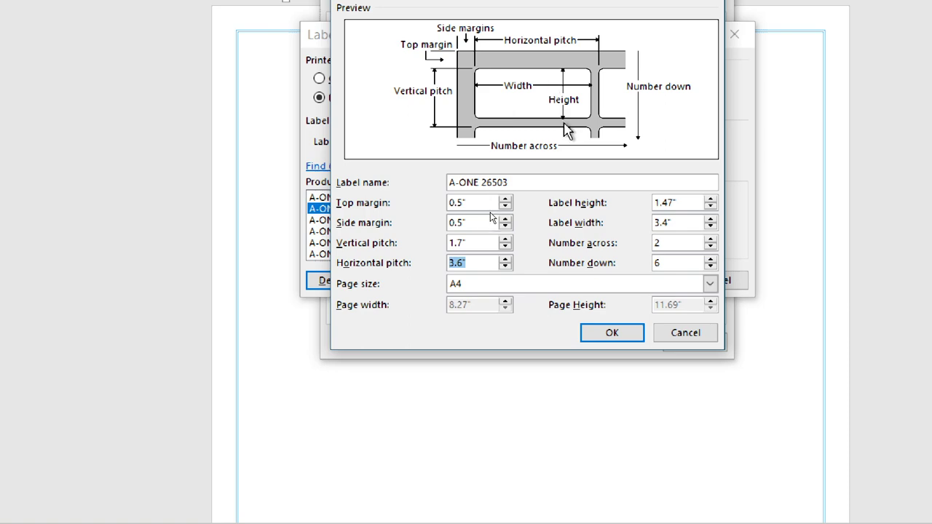
{"action": "left_click", "coordinate": [710, 199]}
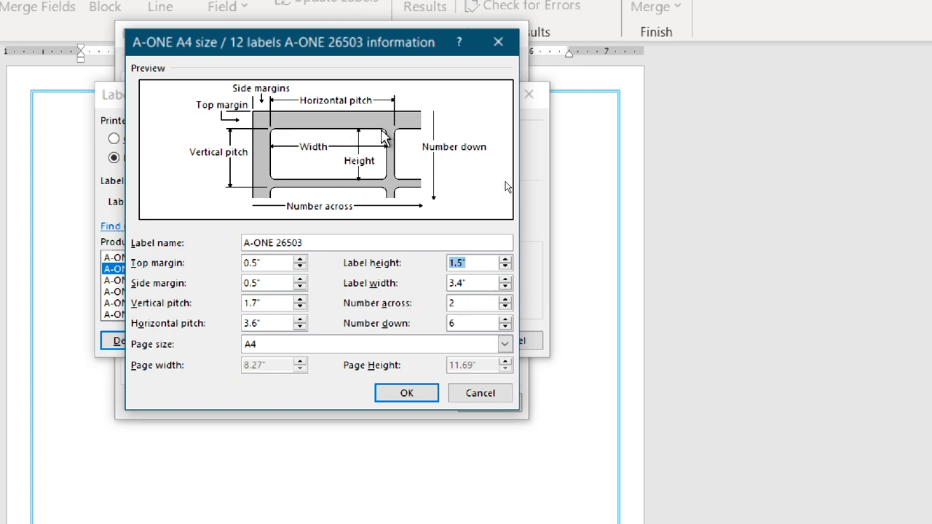
{"action": "left_click", "coordinate": [507, 280]}
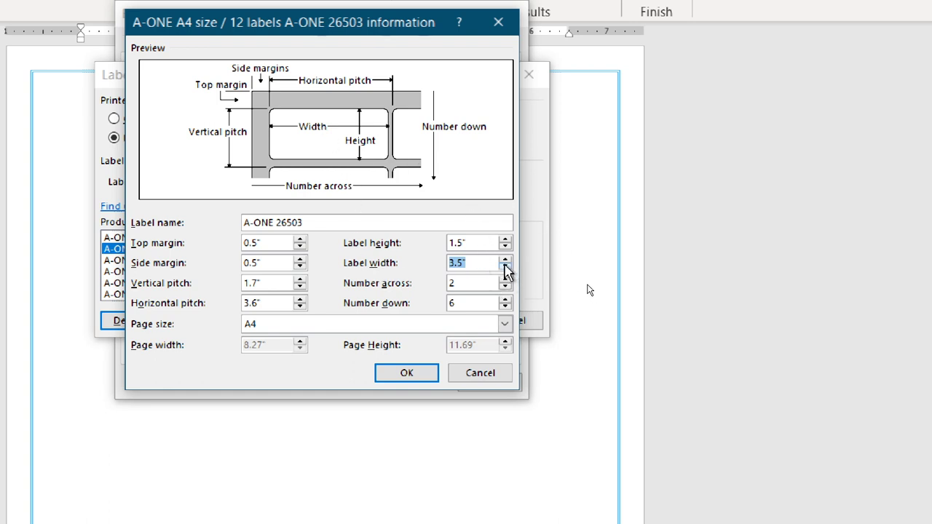
{"action": "left_click", "coordinate": [505, 267]}
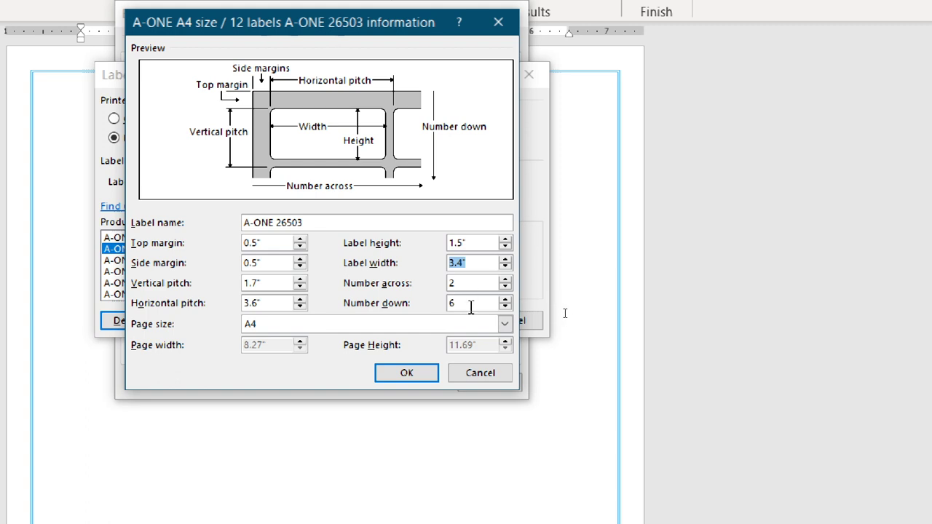
{"action": "left_click", "coordinate": [419, 375]}
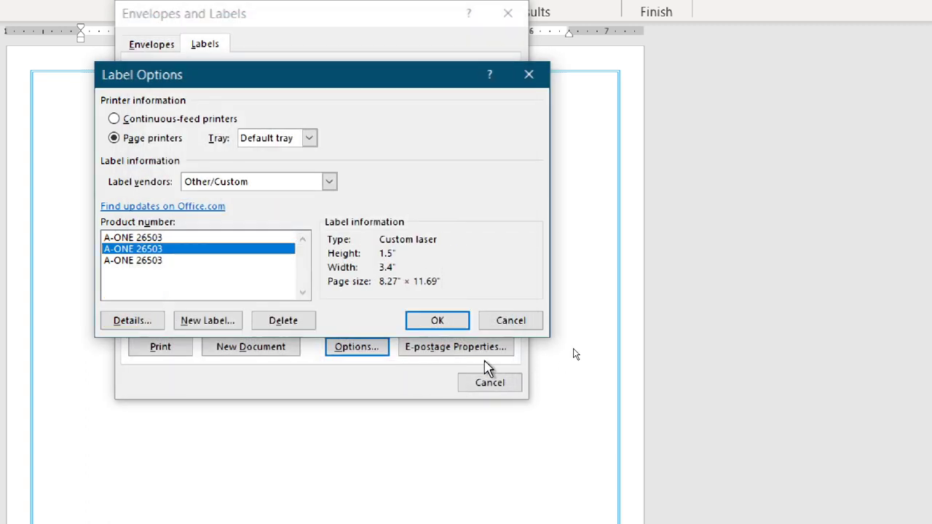
Step: Confirm the custom label, generate the Labels1 document, and try selecting a label column and row
{"action": "left_click", "coordinate": [442, 326]}
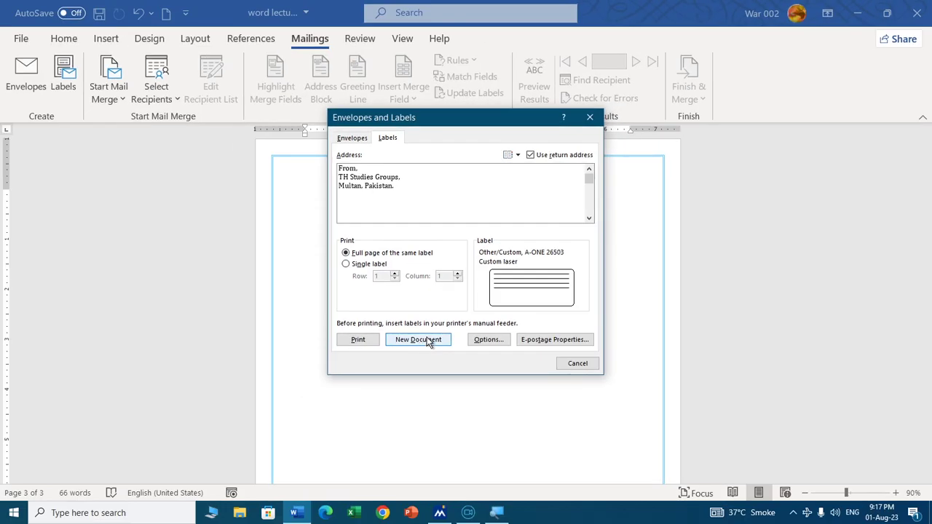
{"action": "left_click", "coordinate": [428, 340]}
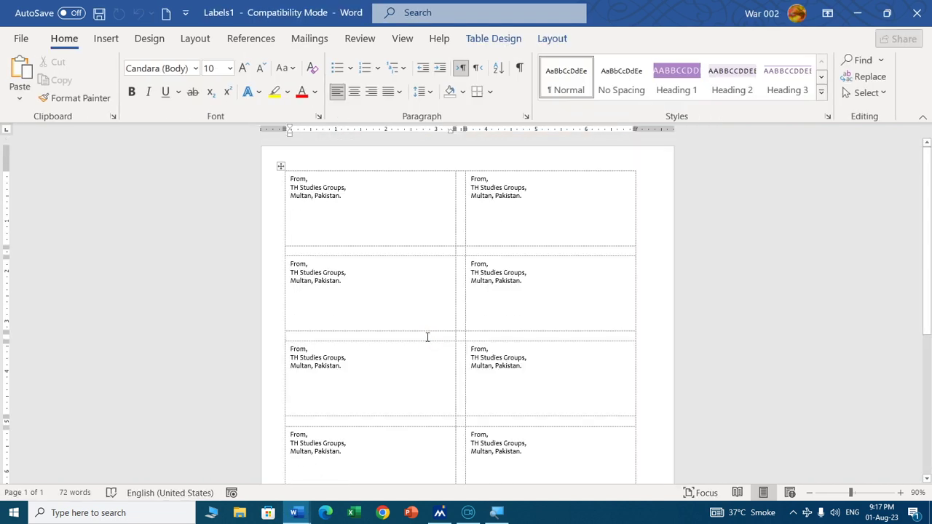
{"action": "left_click", "coordinate": [324, 155]}
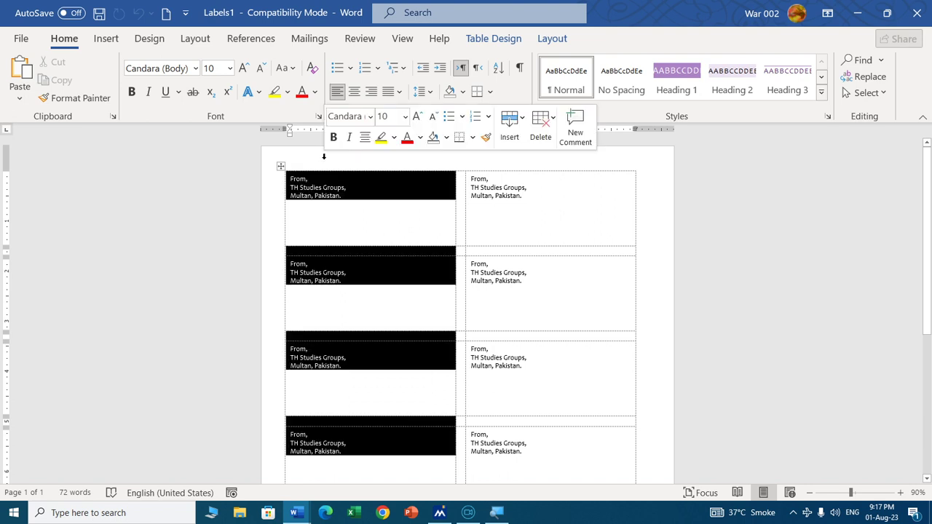
{"action": "left_click", "coordinate": [269, 217]}
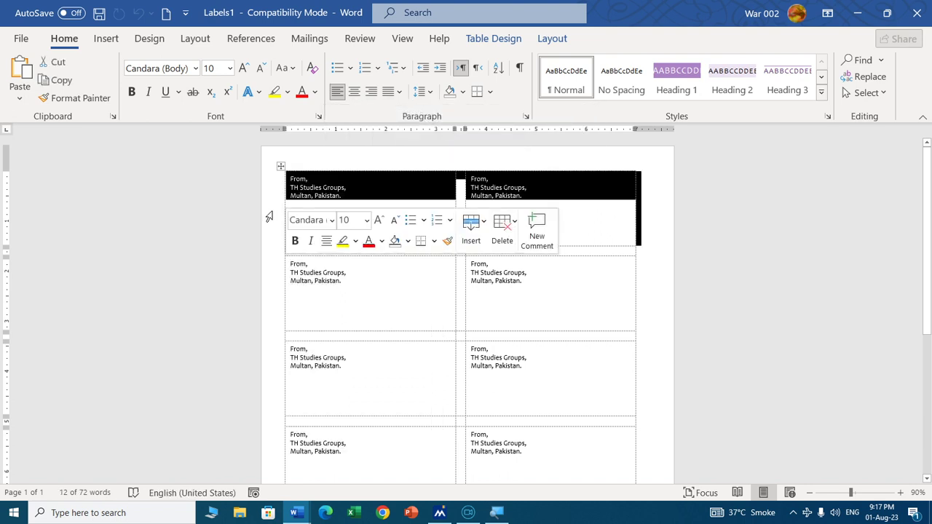
{"action": "left_click", "coordinate": [460, 301]}
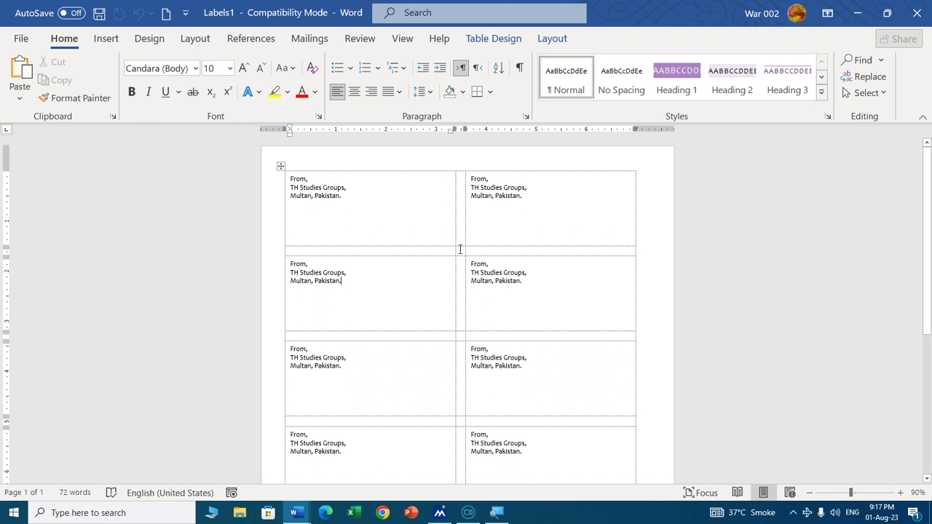
Step: Review the label page, place the cursor in a fourth-row label, and show the Mailings tools
{"action": "scroll", "coordinate": [558, 304], "scroll_direction": "down", "scroll_amount": 3}
{"action": "scroll", "coordinate": [557, 305], "scroll_direction": "up", "scroll_amount": 3}
{"action": "left_click", "coordinate": [346, 438]}
{"action": "scroll", "coordinate": [418, 305], "scroll_direction": "down", "scroll_amount": 5}
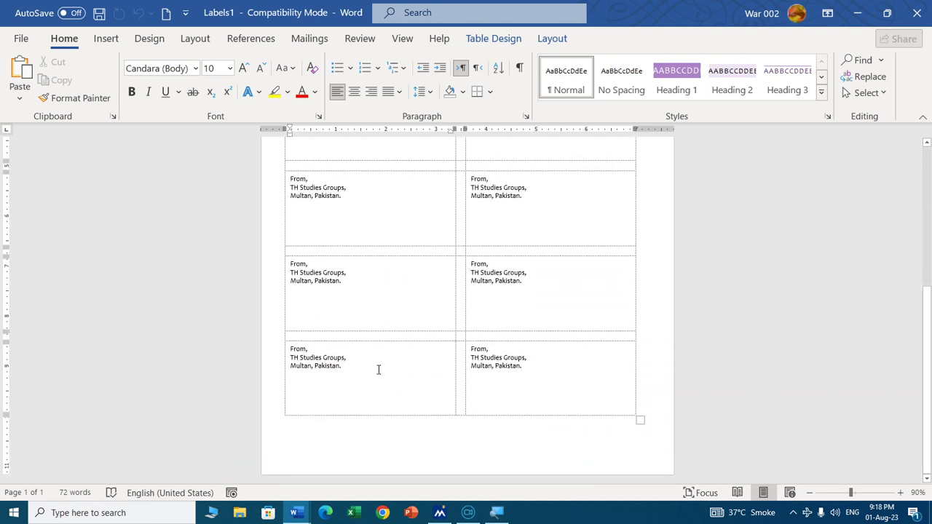
{"action": "scroll", "coordinate": [440, 335], "scroll_direction": "up", "scroll_amount": 5}
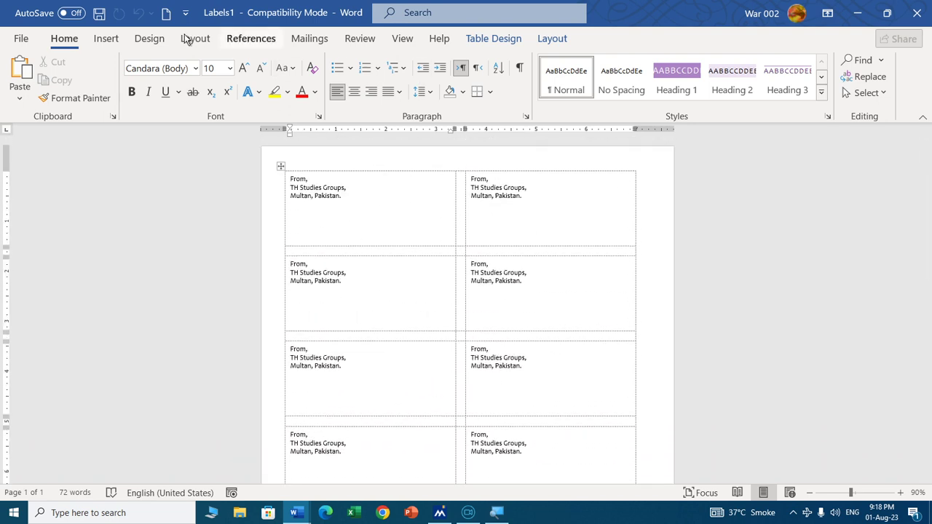
{"action": "left_click", "coordinate": [306, 38]}
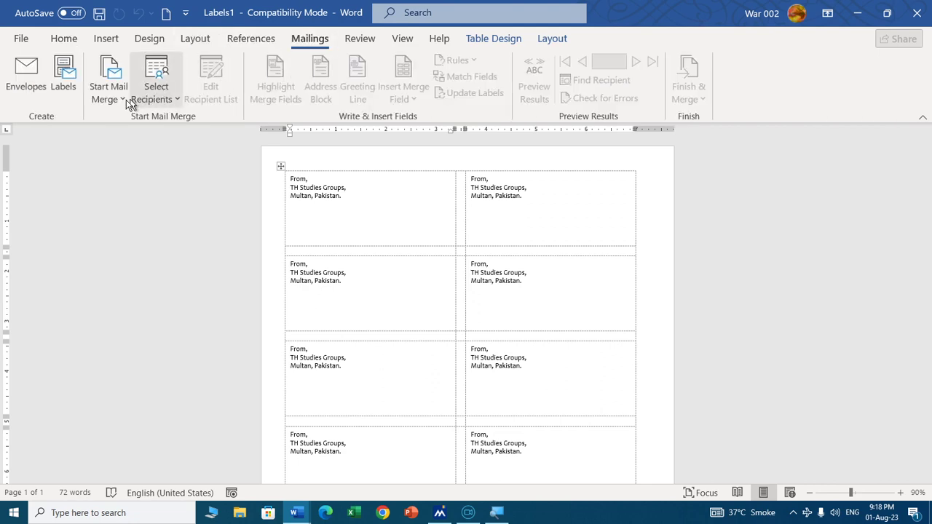
{"action": "left_click", "coordinate": [63, 86]}
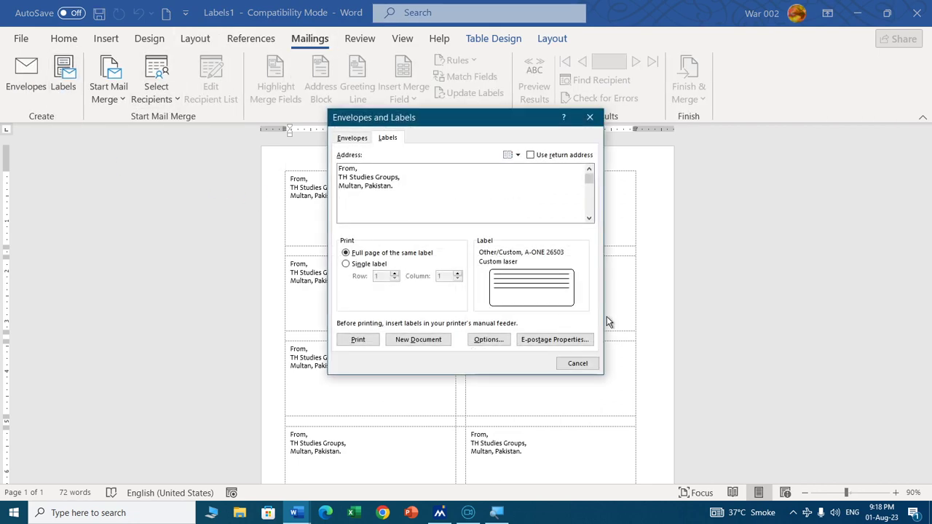
{"action": "left_click", "coordinate": [488, 343]}
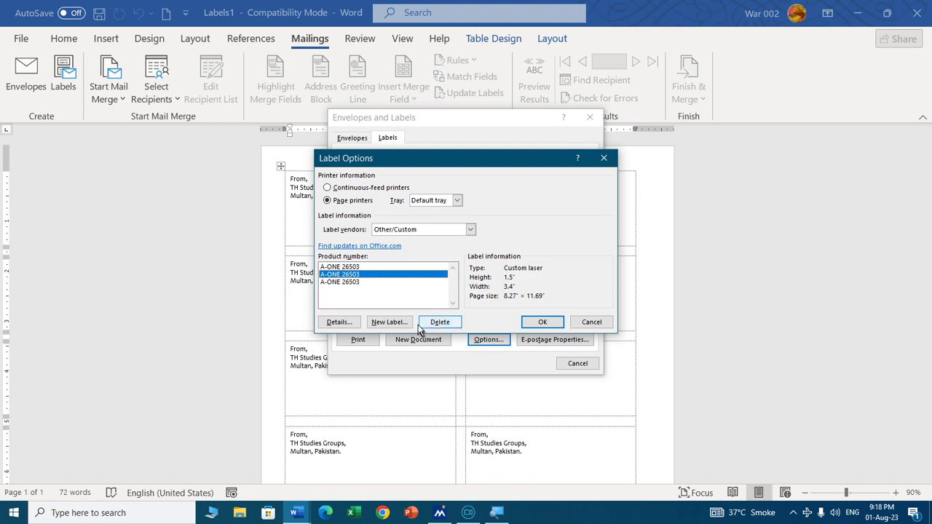
{"action": "left_click", "coordinate": [351, 324]}
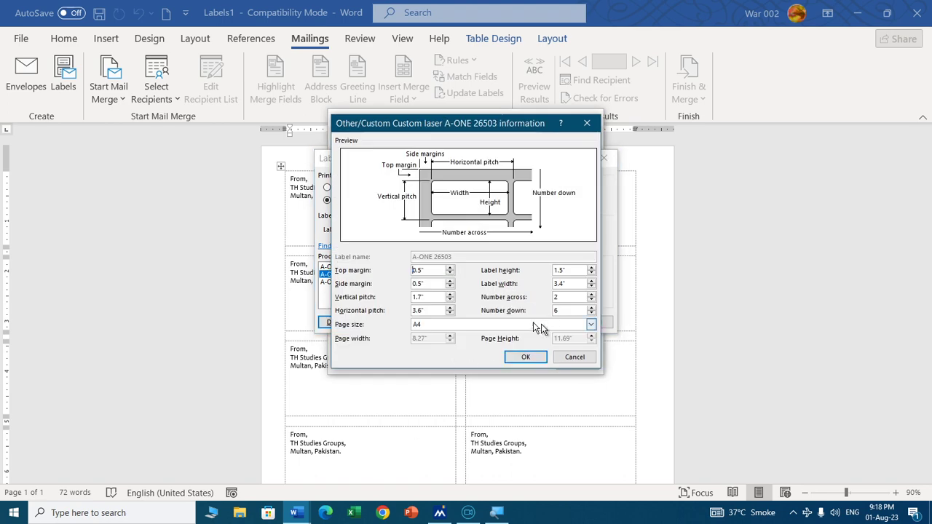
{"action": "left_click", "coordinate": [534, 359]}
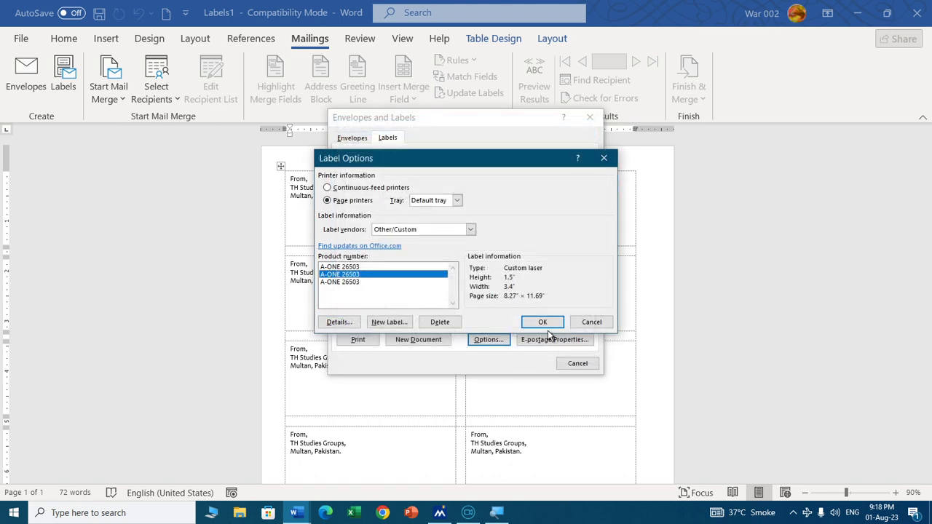
{"action": "left_click", "coordinate": [548, 326]}
{"action": "left_click", "coordinate": [577, 363]}
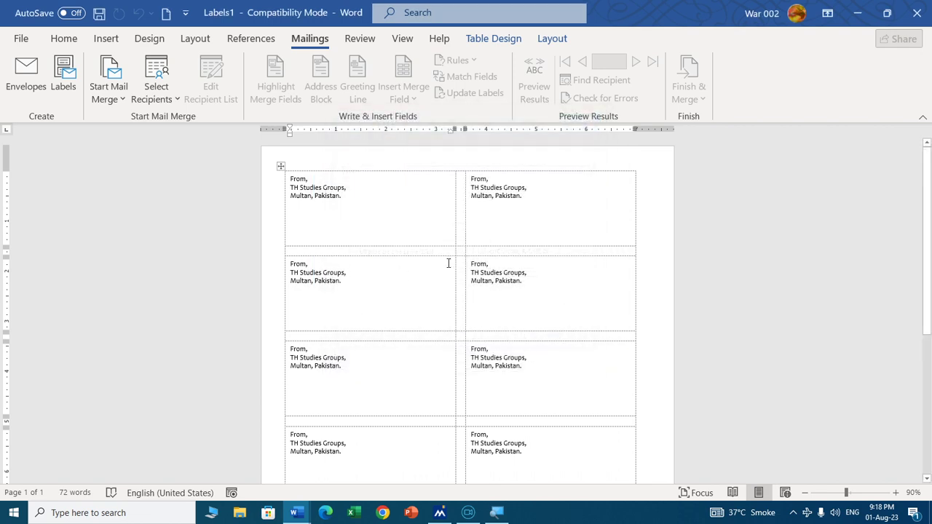
{"action": "scroll", "coordinate": [448, 264], "scroll_direction": "down", "scroll_amount": 4, "text": "ctrl"}
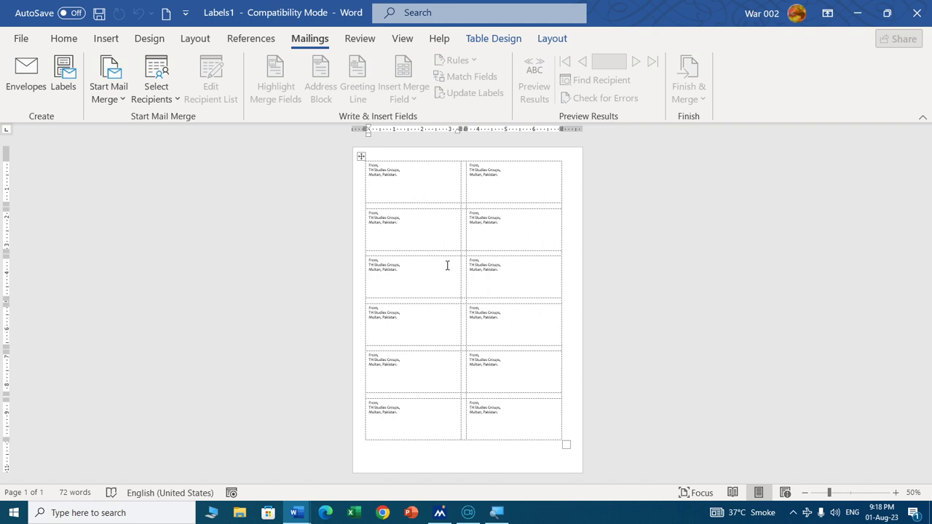
Step: Apply All Borders to the entire label table so every cell has a solid outline
{"action": "scroll", "coordinate": [429, 255], "scroll_direction": "up", "scroll_amount": 1, "text": "ctrl"}
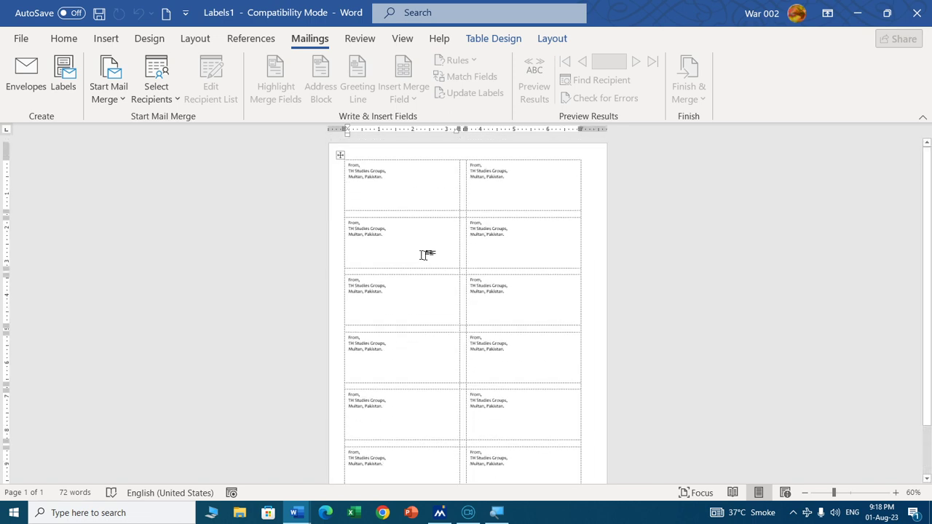
{"action": "left_click", "coordinate": [341, 155]}
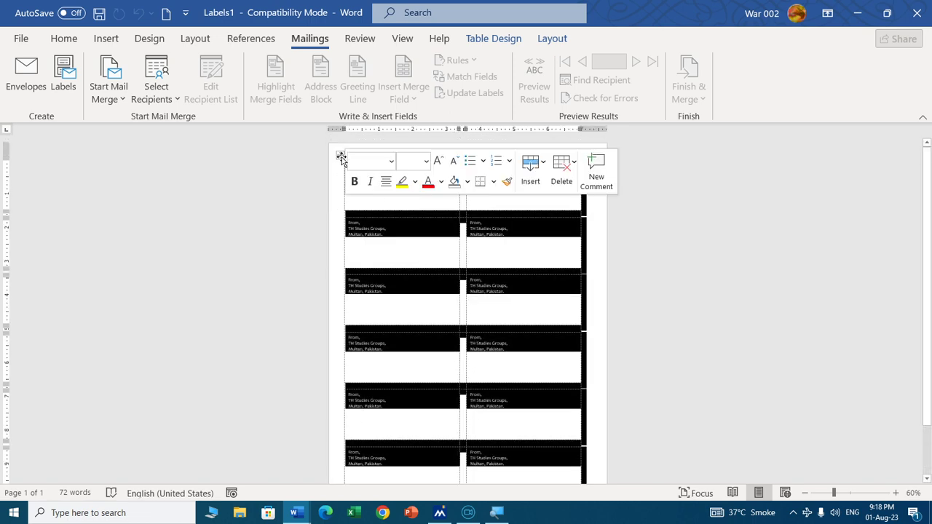
{"action": "left_click", "coordinate": [64, 39]}
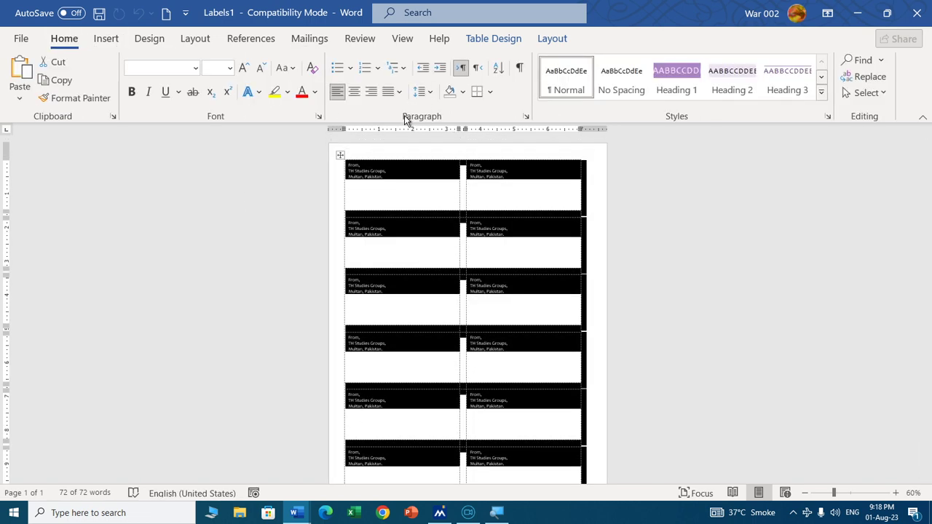
{"action": "left_click", "coordinate": [490, 93]}
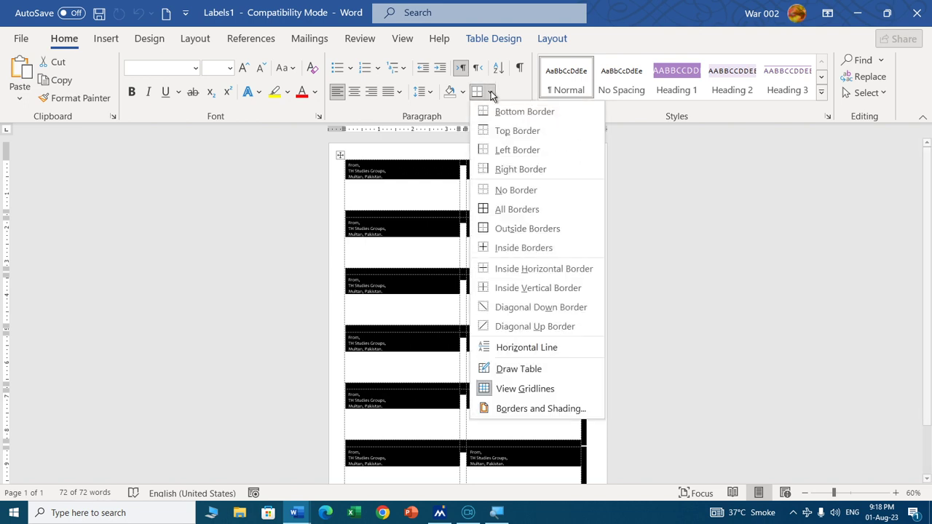
{"action": "left_click", "coordinate": [524, 209]}
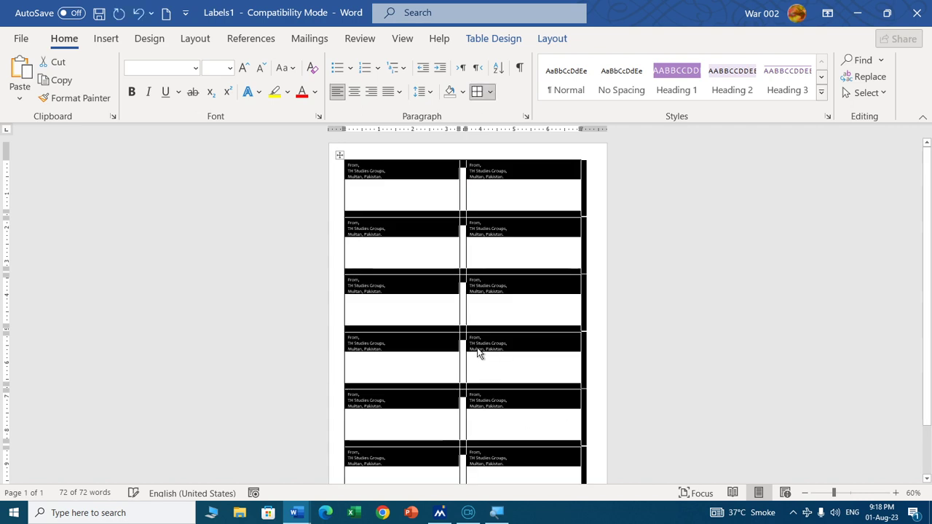
{"action": "left_click", "coordinate": [524, 371]}
{"action": "scroll", "coordinate": [525, 357], "scroll_direction": "up", "scroll_amount": 3}
{"action": "scroll", "coordinate": [525, 357], "scroll_direction": "up", "scroll_amount": 2}
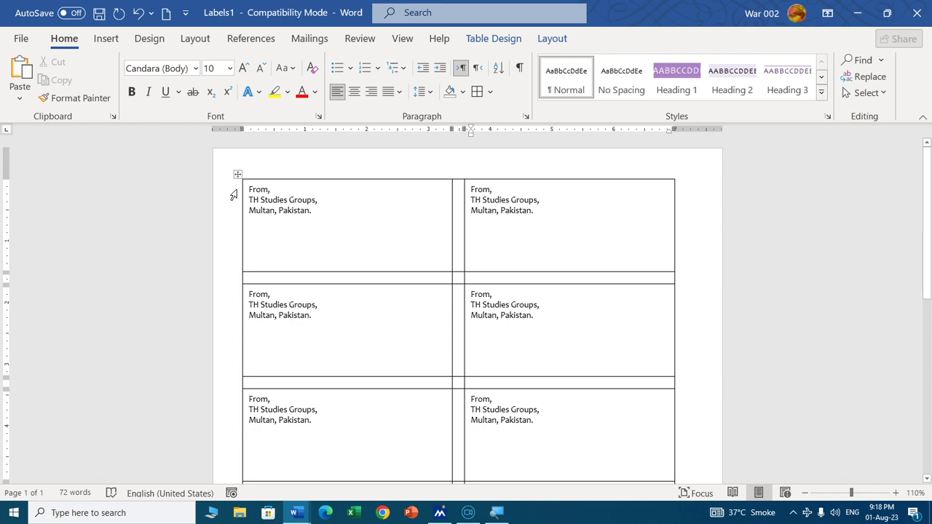
Step: Set the whole label table's cell alignment to Align Center Left
{"action": "left_click", "coordinate": [238, 174]}
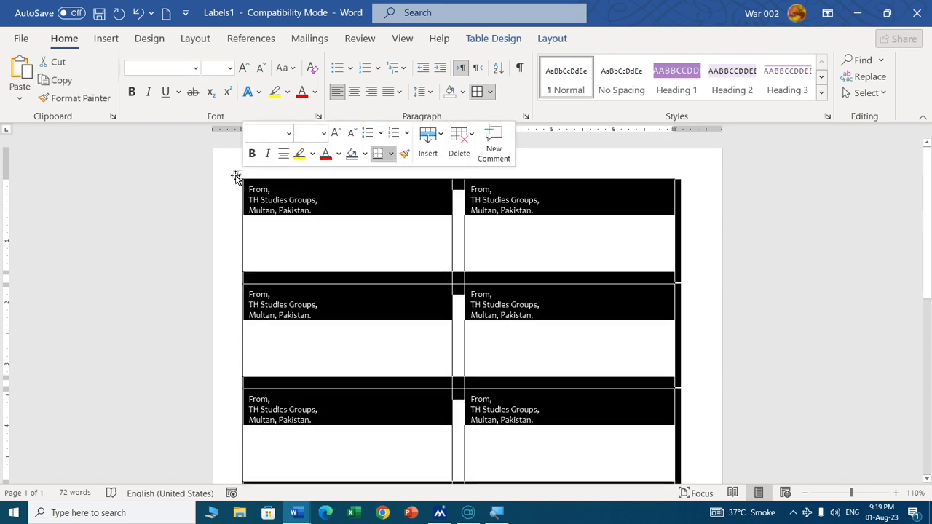
{"action": "left_click", "coordinate": [553, 40]}
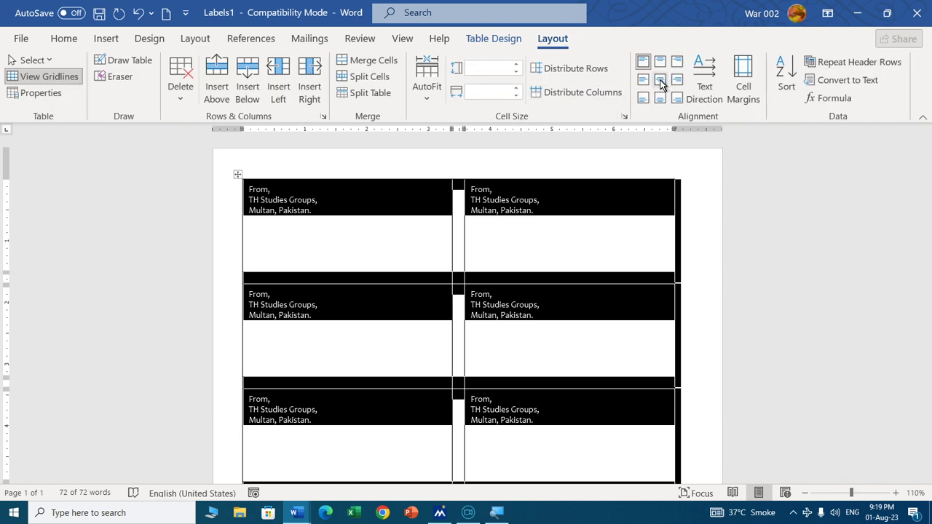
{"action": "left_click", "coordinate": [660, 80]}
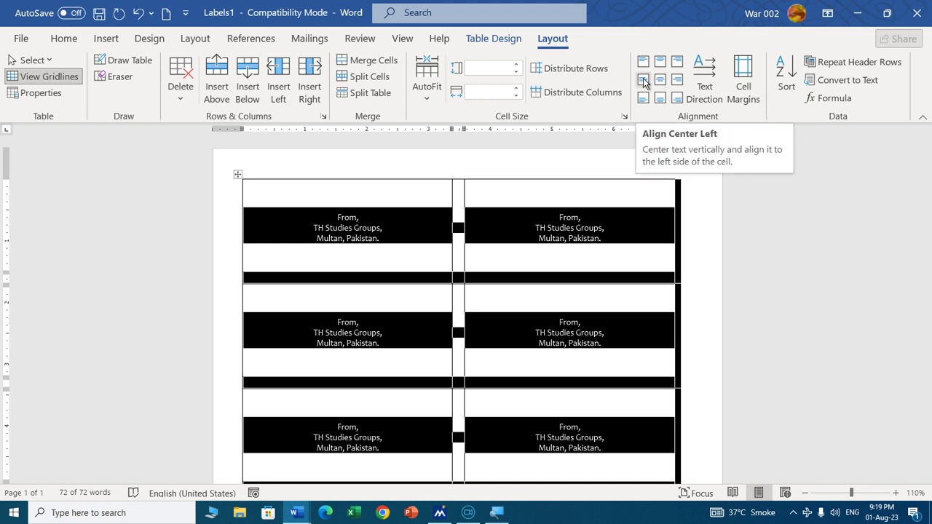
{"action": "left_click", "coordinate": [643, 82]}
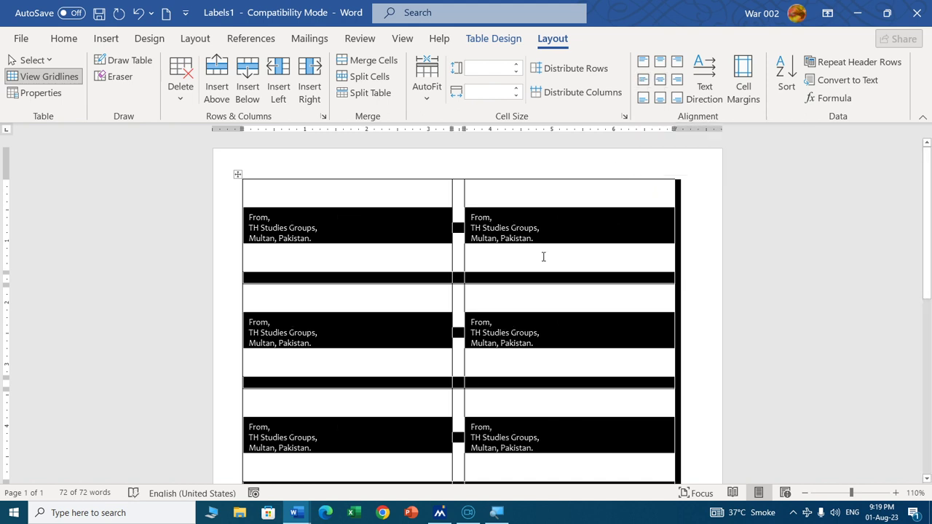
Step: Make the label text larger, bold and italic, trying 2.0 line spacing before tightening it again
{"action": "left_click", "coordinate": [62, 39]}
{"action": "left_click", "coordinate": [243, 68]}
{"action": "left_click", "coordinate": [243, 67]}
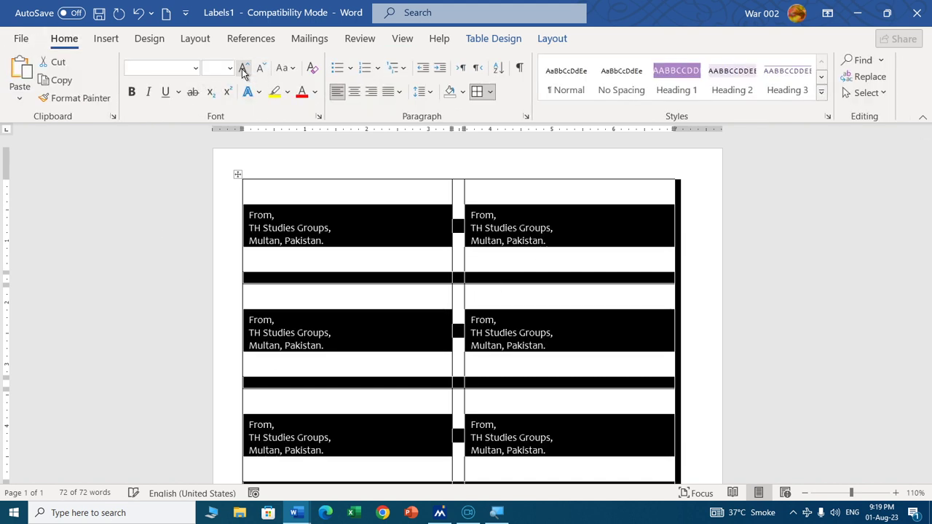
{"action": "left_click", "coordinate": [131, 92]}
{"action": "left_click", "coordinate": [148, 94]}
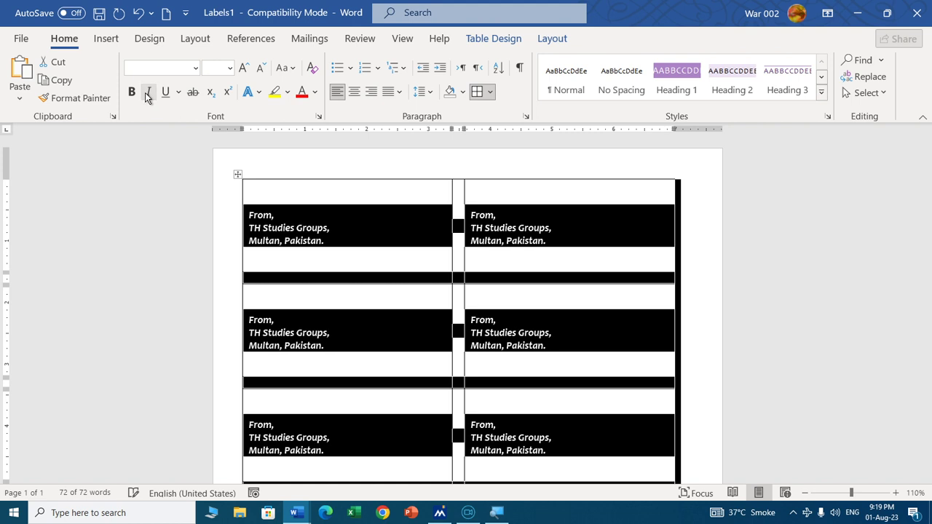
{"action": "left_click", "coordinate": [434, 94]}
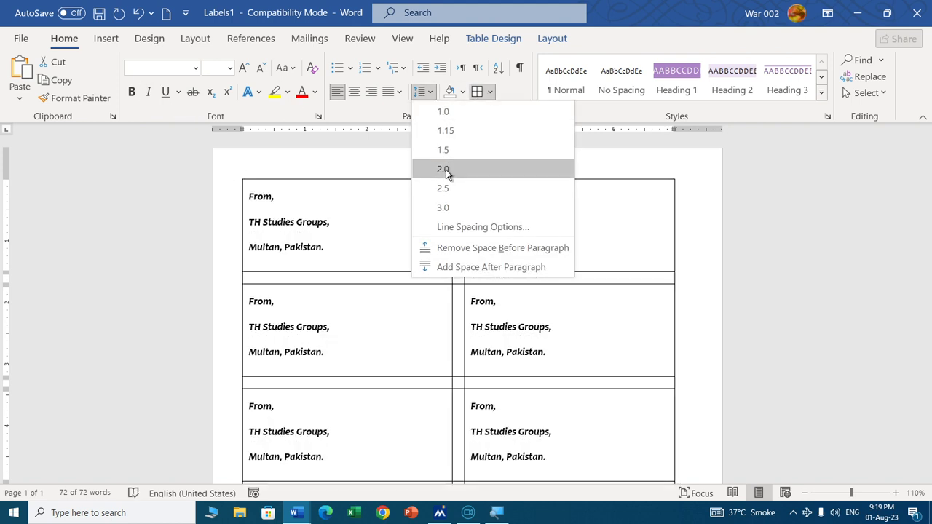
{"action": "left_click", "coordinate": [446, 169]}
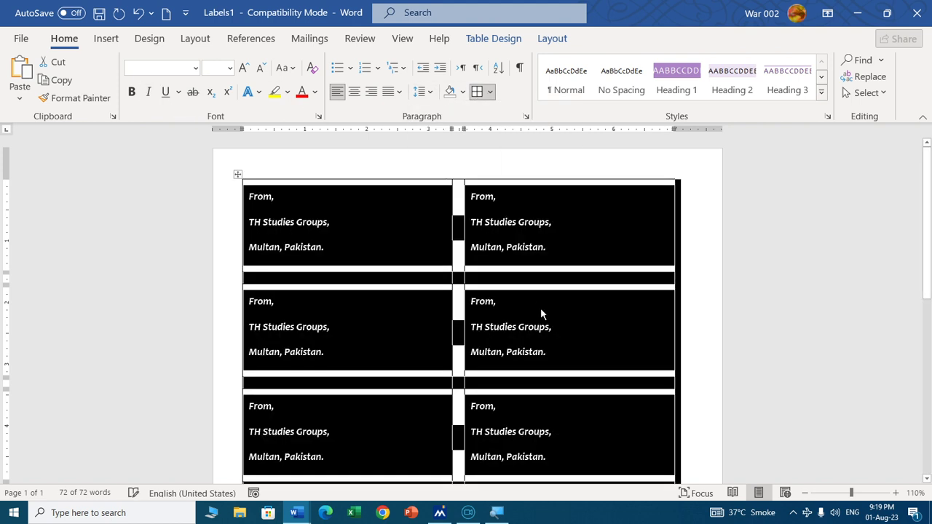
{"action": "left_click", "coordinate": [429, 95]}
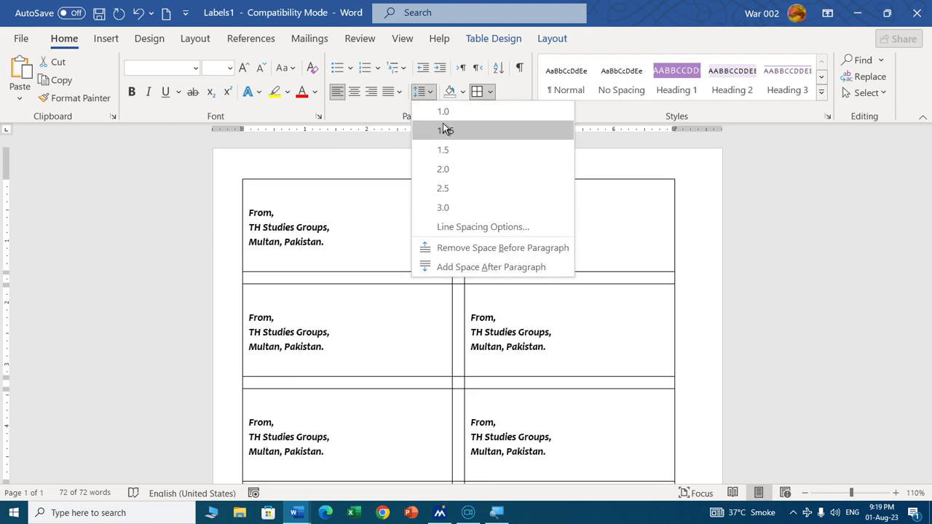
{"action": "left_click", "coordinate": [441, 118]}
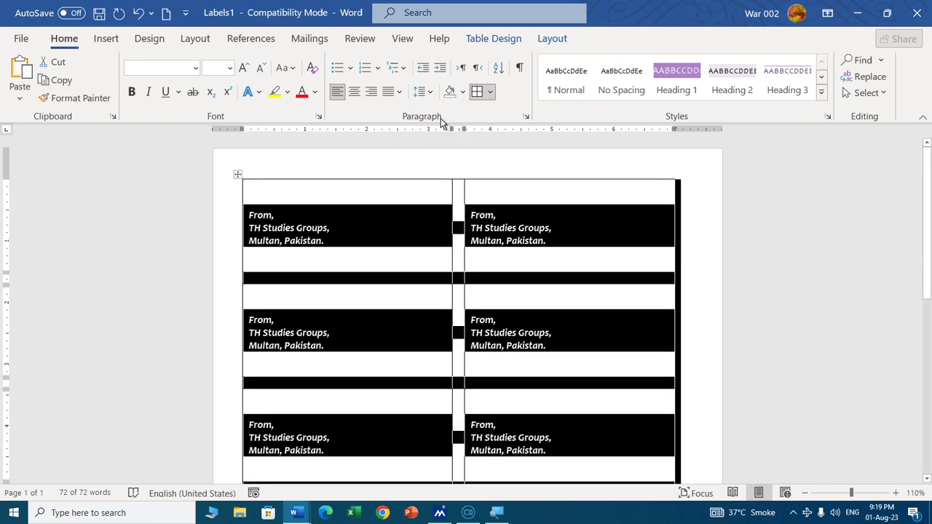
Step: Center the label text horizontally in every cell with Align Center
{"action": "left_click", "coordinate": [552, 40]}
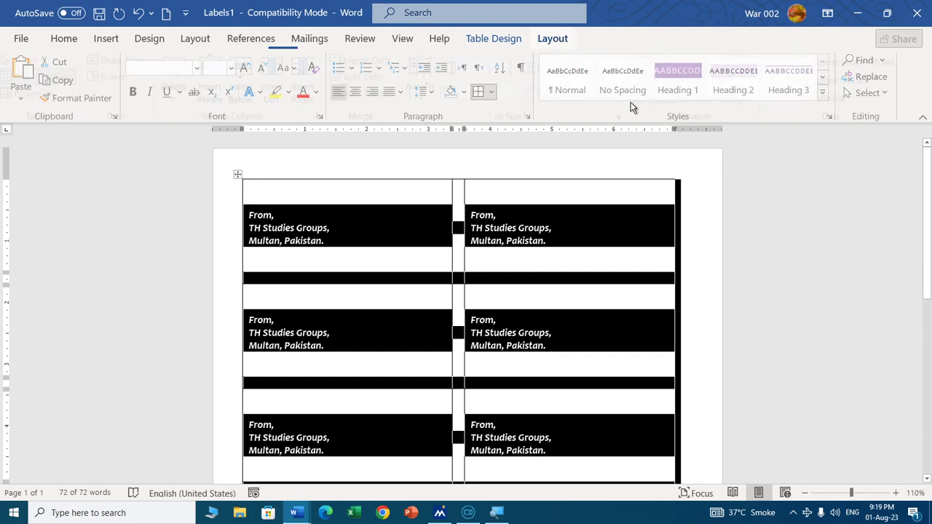
{"action": "left_click", "coordinate": [660, 80]}
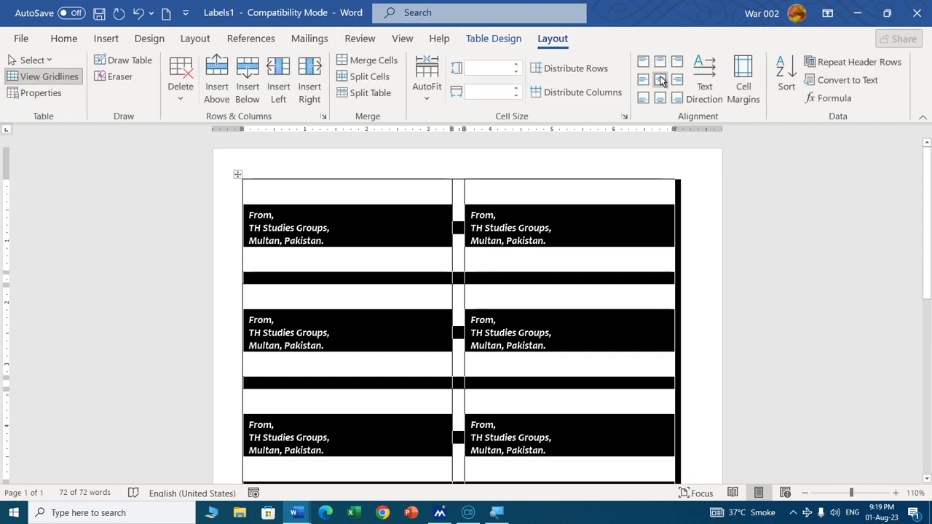
{"action": "left_click", "coordinate": [362, 305]}
{"action": "scroll", "coordinate": [494, 353], "scroll_direction": "down", "scroll_amount": 2}
{"action": "scroll", "coordinate": [489, 350], "scroll_direction": "up", "scroll_amount": 2}
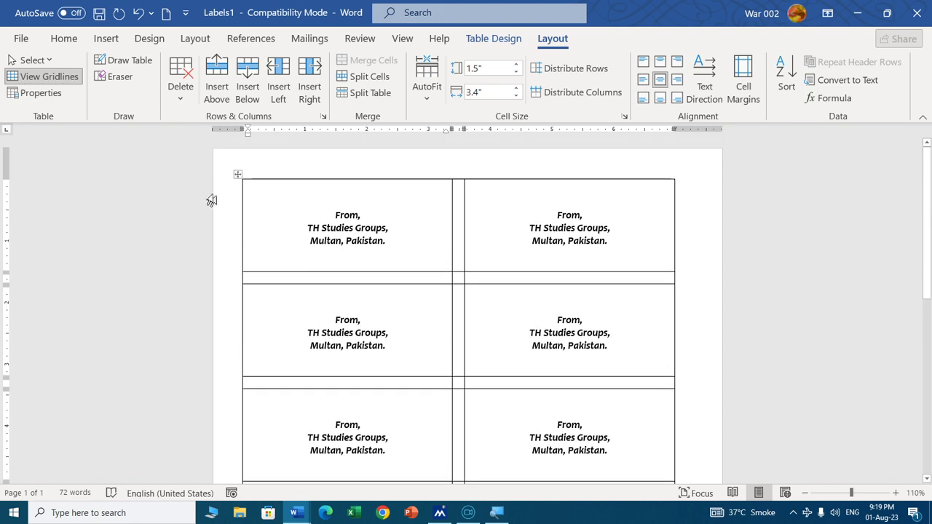
Step: Increase the whole table's font size to 20 pt and review the page
{"action": "left_click", "coordinate": [237, 175]}
{"action": "left_click", "coordinate": [63, 39]}
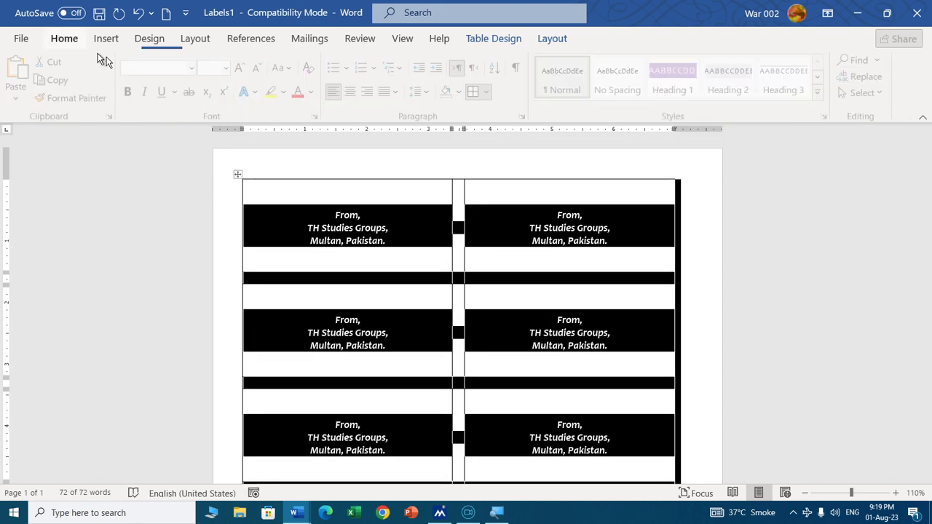
{"action": "left_click", "coordinate": [245, 68]}
{"action": "left_click", "coordinate": [245, 69]}
{"action": "left_click", "coordinate": [245, 68]}
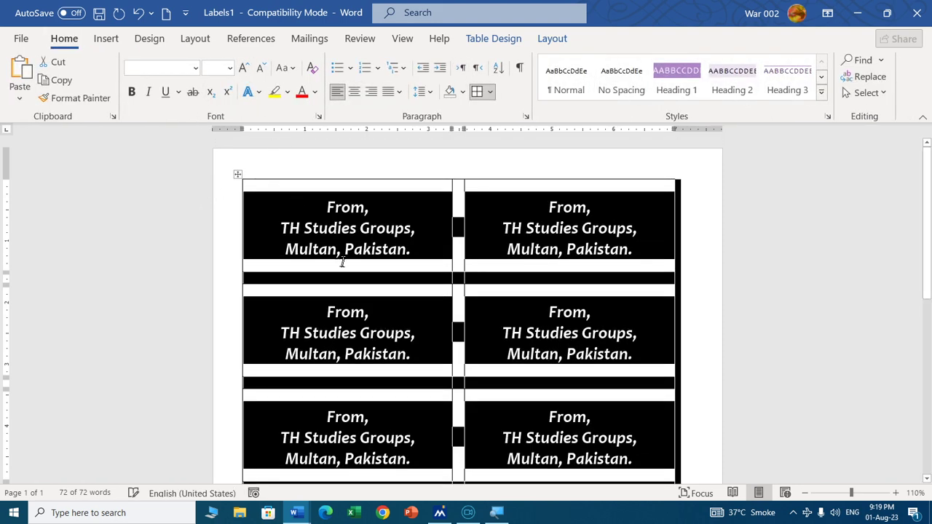
{"action": "left_click", "coordinate": [441, 316]}
{"action": "scroll", "coordinate": [490, 313], "scroll_direction": "down", "scroll_amount": 2}
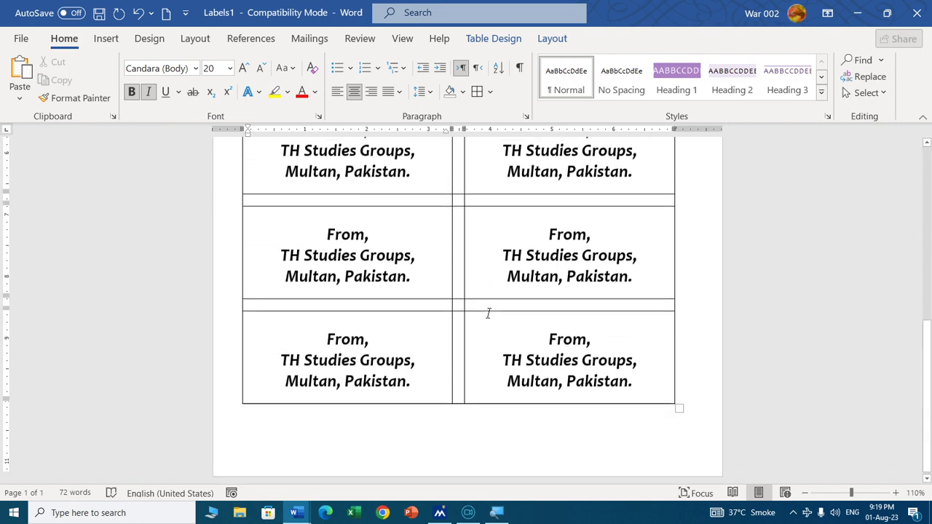
{"action": "scroll", "coordinate": [486, 314], "scroll_direction": "down", "scroll_amount": 3}
{"action": "scroll", "coordinate": [486, 314], "scroll_direction": "down", "scroll_amount": 2}
{"action": "scroll", "coordinate": [487, 314], "scroll_direction": "down", "scroll_amount": 1}
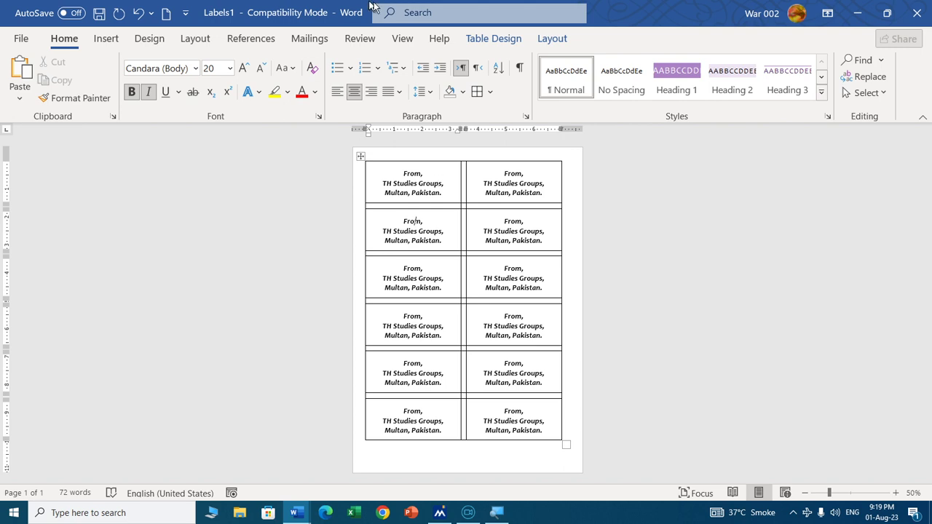
Step: In Envelopes and Labels, tick Use return address and inspect the current label's details
{"action": "left_click", "coordinate": [264, 40]}
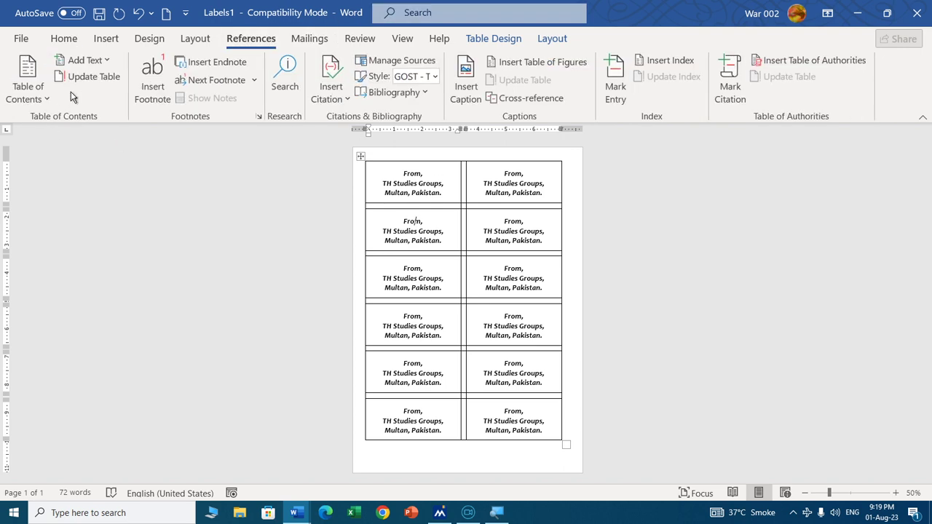
{"action": "left_click", "coordinate": [314, 40]}
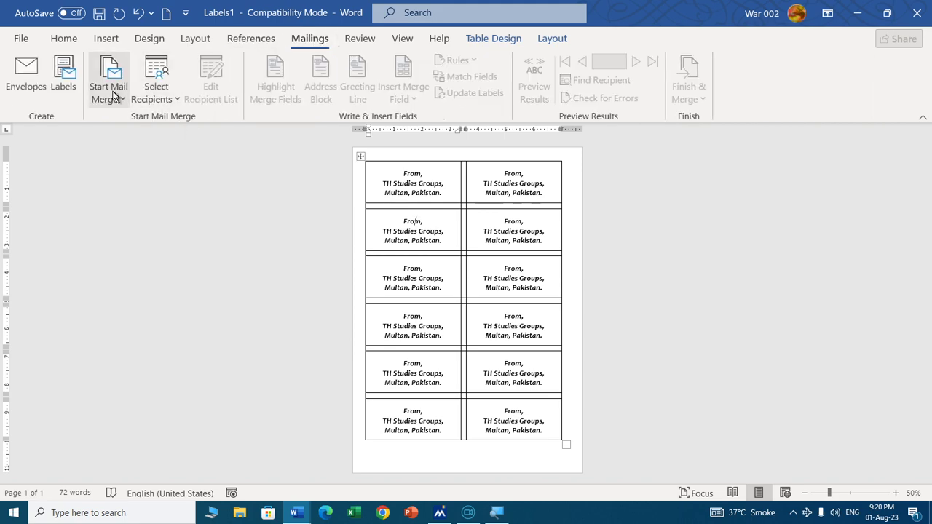
{"action": "left_click", "coordinate": [63, 73]}
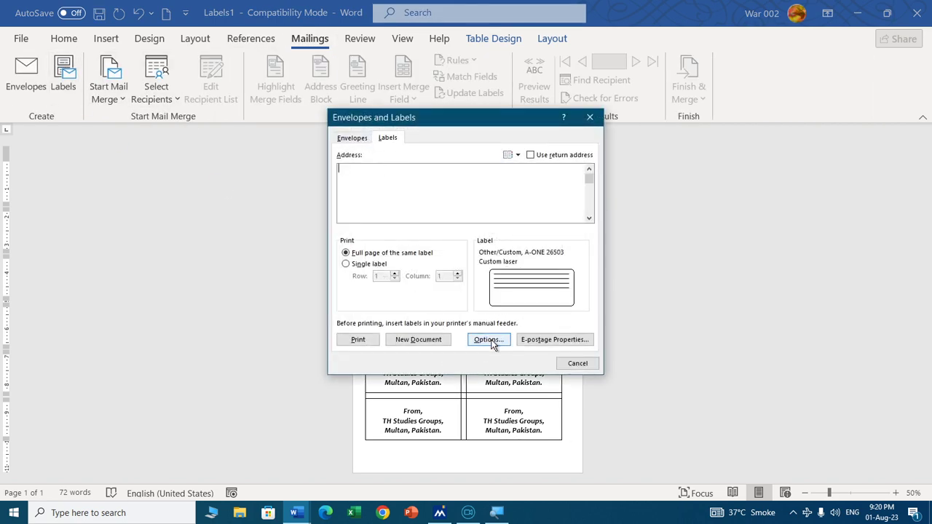
{"action": "left_click", "coordinate": [530, 155]}
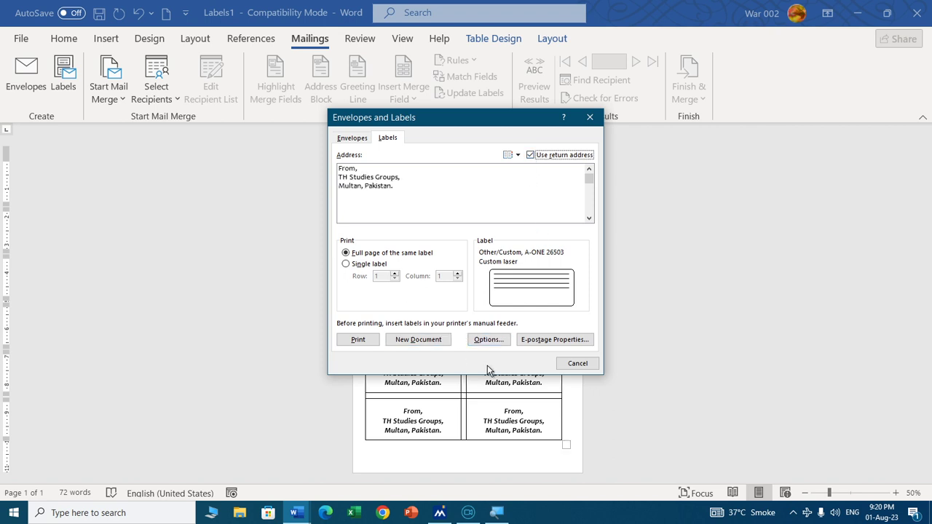
{"action": "left_click", "coordinate": [488, 340]}
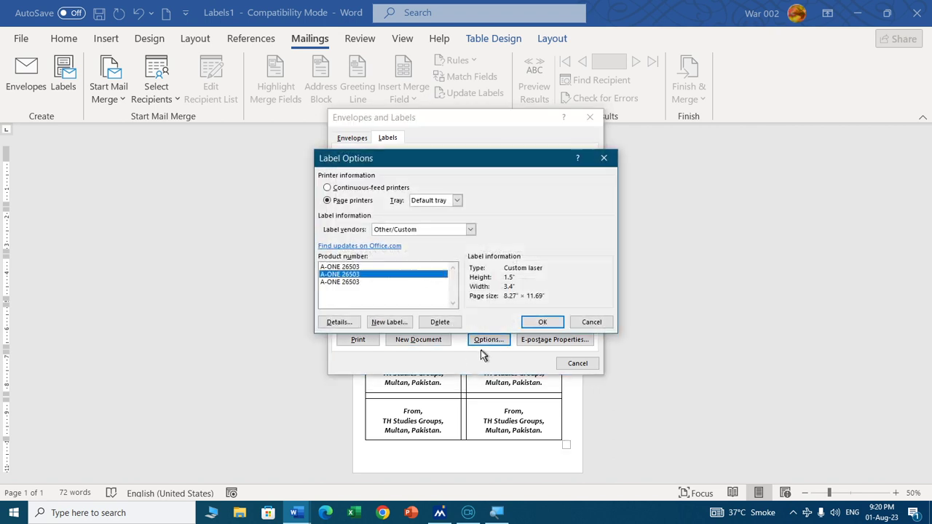
{"action": "left_click", "coordinate": [347, 323]}
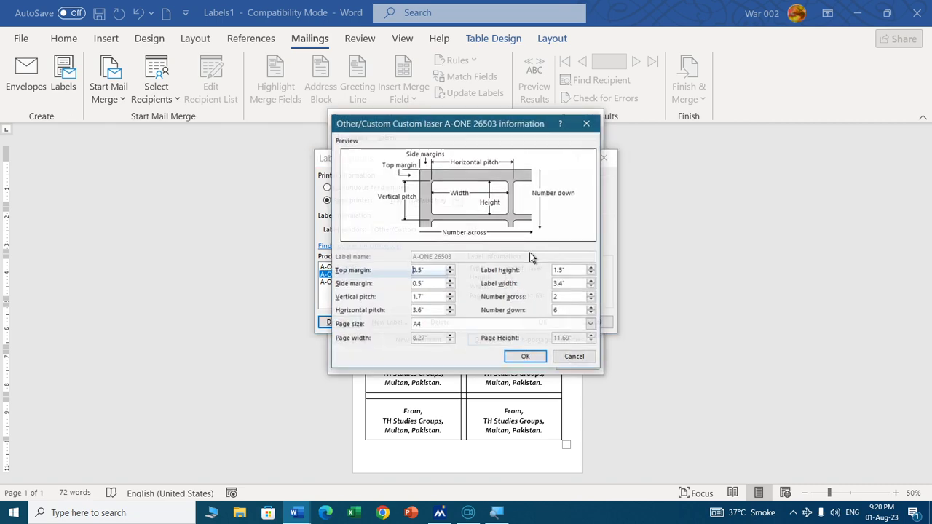
{"action": "left_click", "coordinate": [574, 360]}
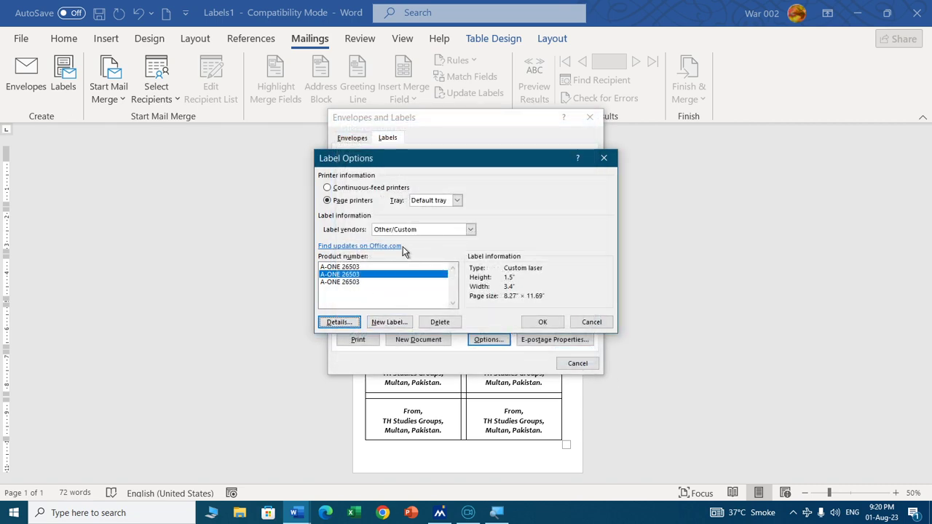
Step: Choose vendor A-ONE and product 26503 in Label Options and confirm
{"action": "left_click", "coordinate": [419, 231]}
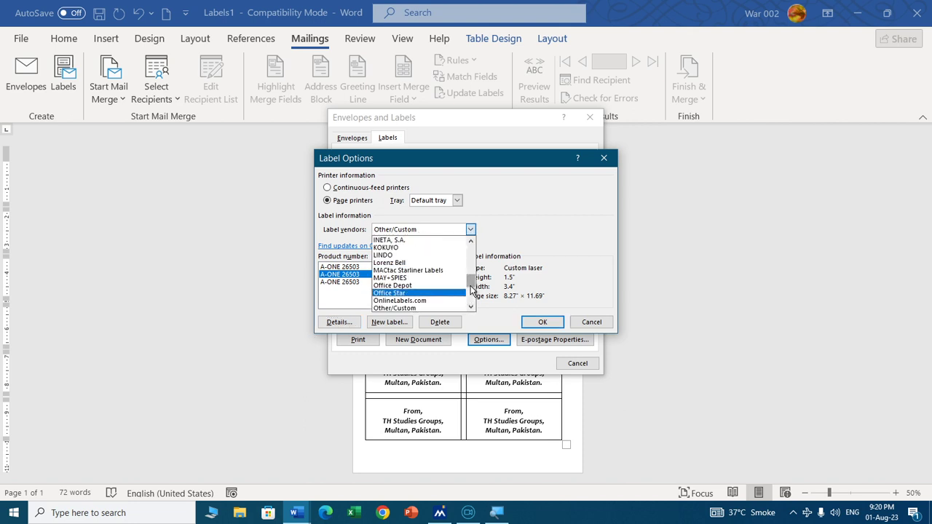
{"action": "left_click_drag", "start_coordinate": [471, 298], "coordinate": [470, 255]}
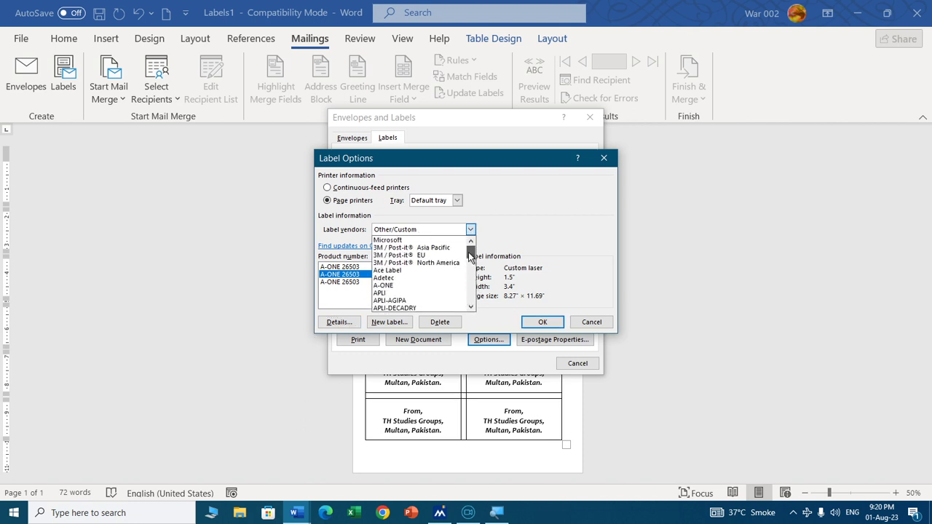
{"action": "left_click", "coordinate": [408, 286]}
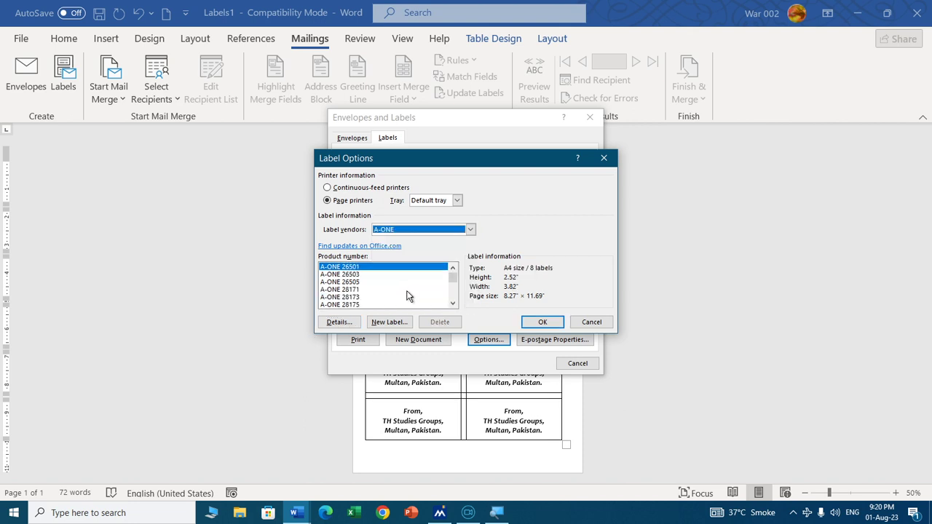
{"action": "left_click", "coordinate": [352, 274]}
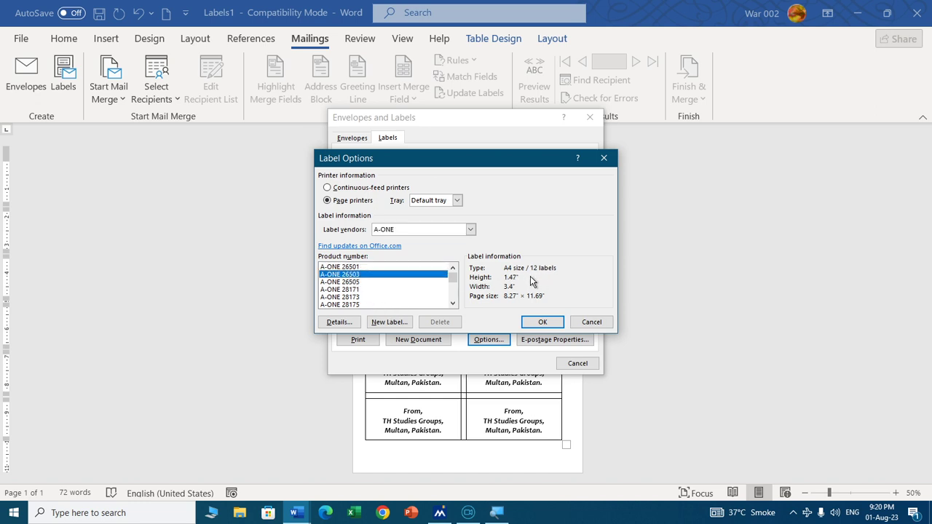
{"action": "left_click", "coordinate": [350, 282]}
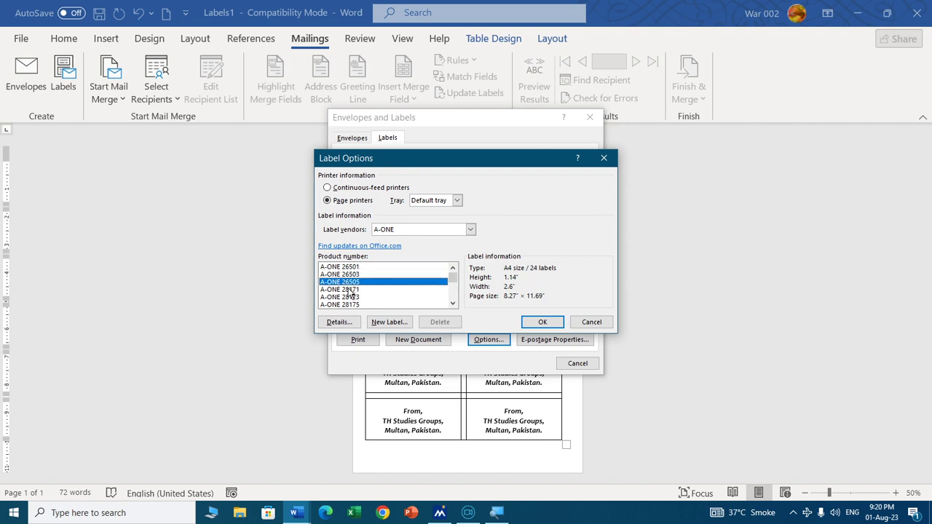
{"action": "left_click", "coordinate": [354, 275]}
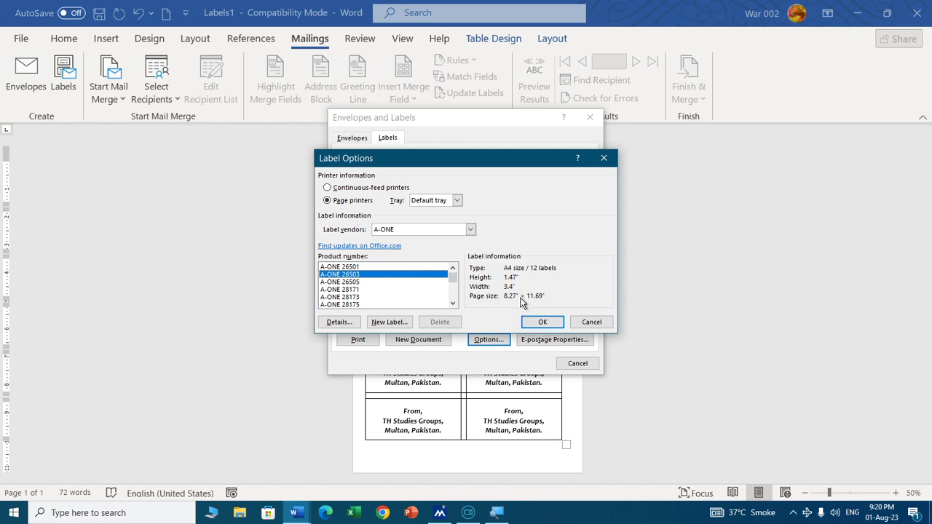
{"action": "left_click", "coordinate": [544, 323]}
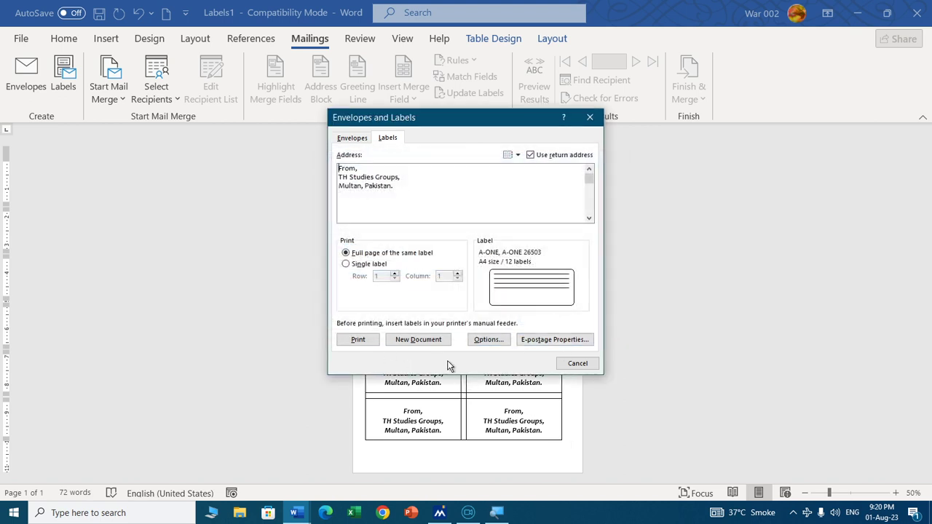
Step: Generate the Labels2 document and scroll through its sheet of 12 labels
{"action": "left_click", "coordinate": [419, 340]}
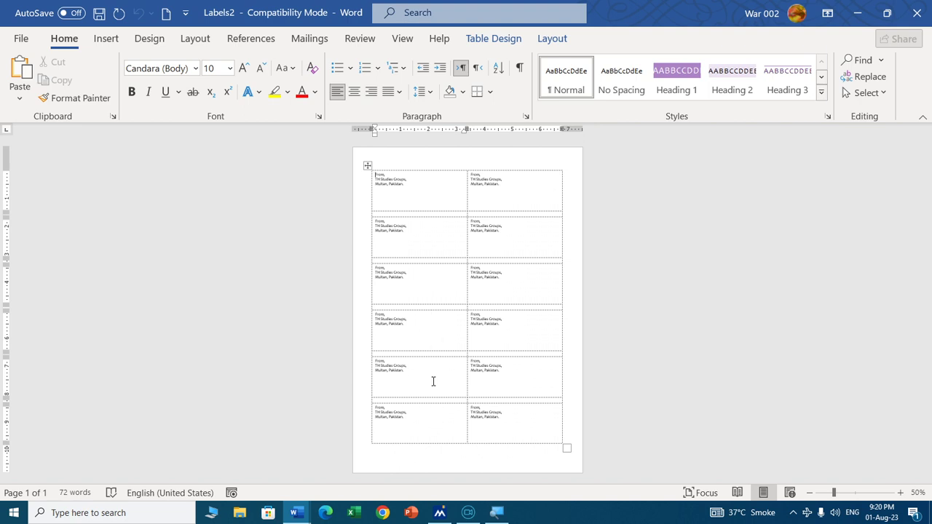
{"action": "scroll", "coordinate": [431, 382], "scroll_direction": "up", "scroll_amount": 4, "text": "ctrl"}
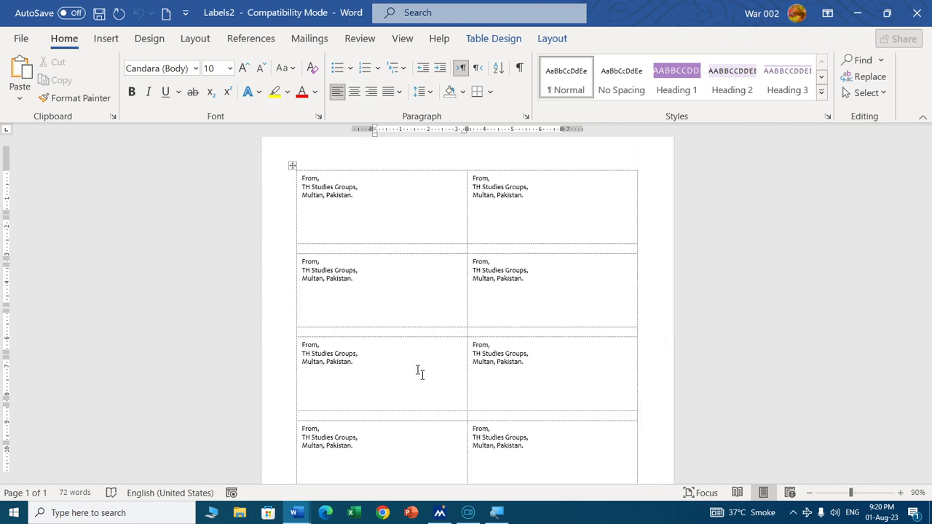
{"action": "scroll", "coordinate": [407, 333], "scroll_direction": "down", "scroll_amount": 3}
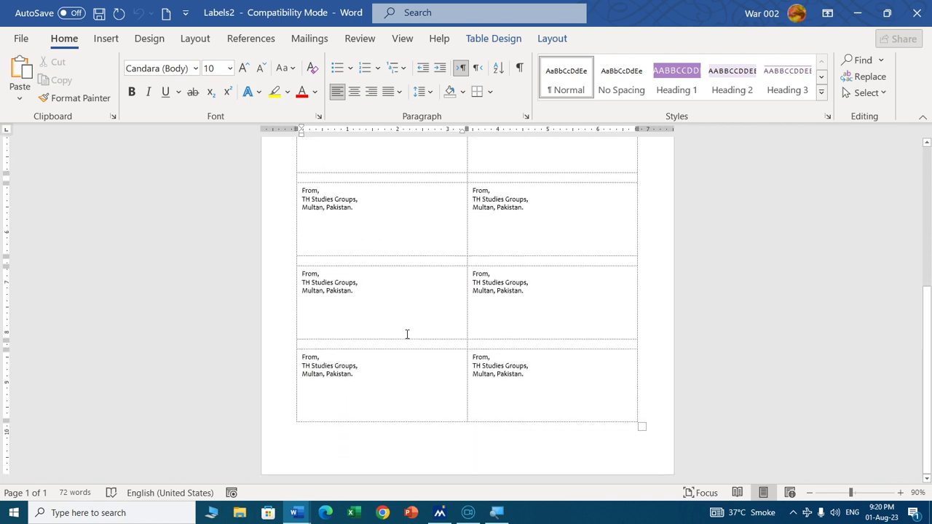
{"action": "scroll", "coordinate": [407, 333], "scroll_direction": "up", "scroll_amount": 6}
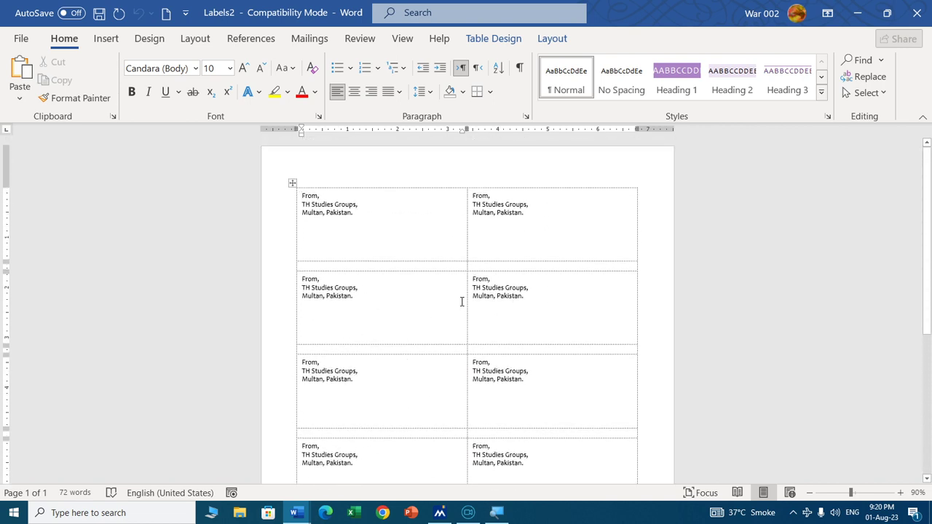
{"action": "scroll", "coordinate": [461, 301], "scroll_direction": "down", "scroll_amount": 3}
{"action": "scroll", "coordinate": [467, 304], "scroll_direction": "down", "scroll_amount": 2}
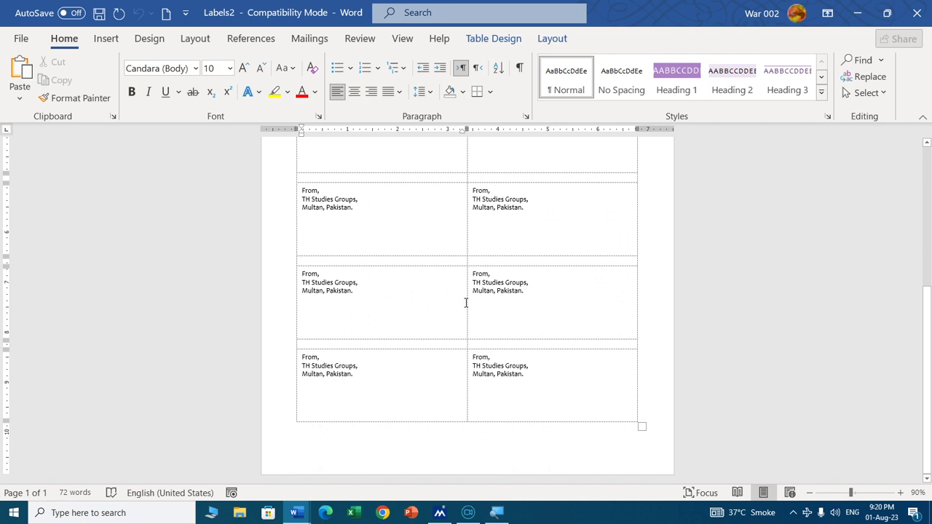
{"action": "scroll", "coordinate": [437, 331], "scroll_direction": "up", "scroll_amount": 5}
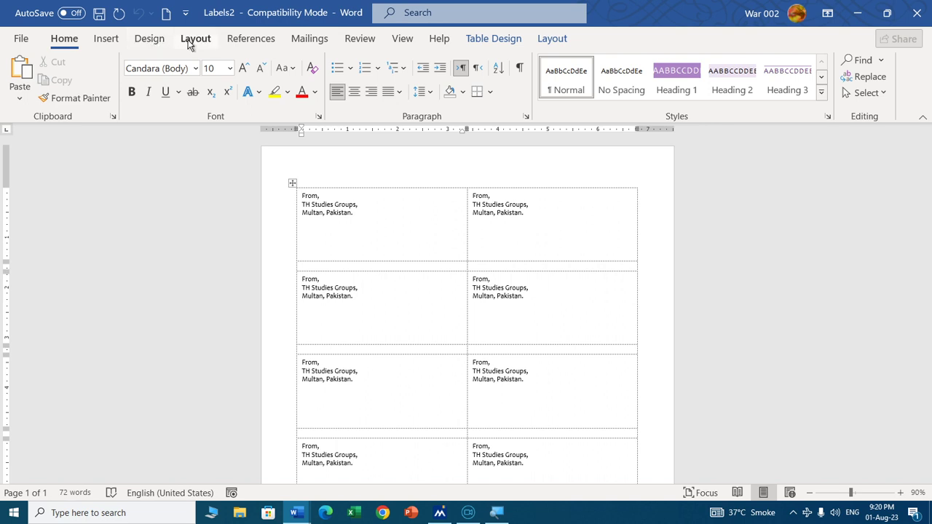
Step: Check the Layout paper size list without changing it, then review the page
{"action": "left_click", "coordinate": [191, 40]}
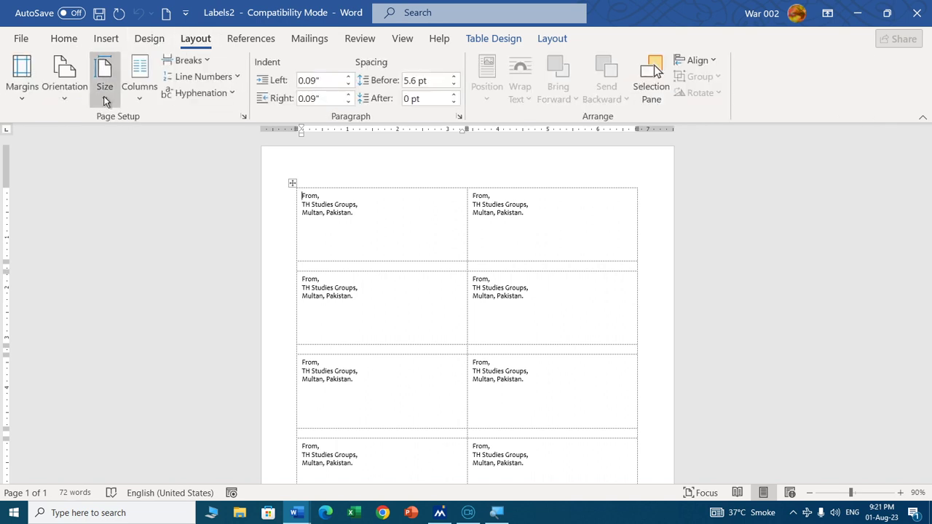
{"action": "left_click", "coordinate": [104, 80]}
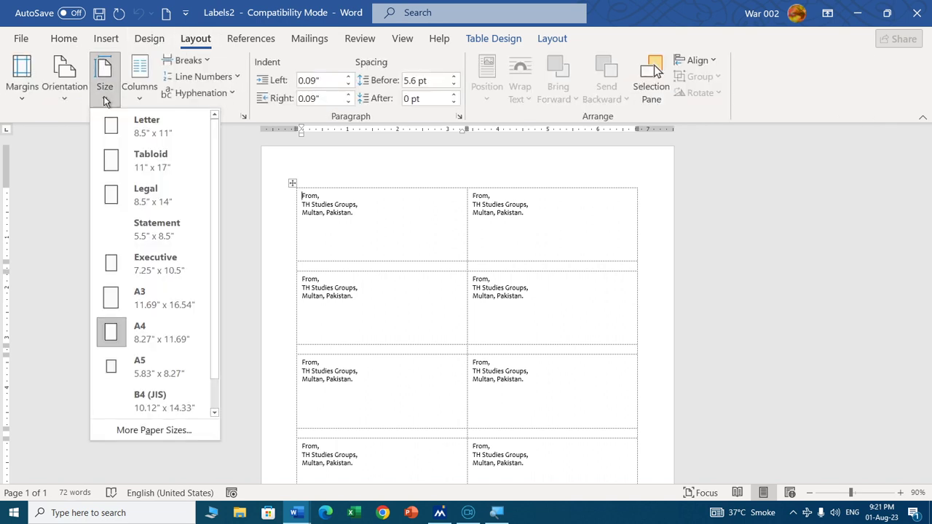
{"action": "left_click", "coordinate": [158, 221]}
{"action": "scroll", "coordinate": [393, 286], "scroll_direction": "down", "scroll_amount": 2}
{"action": "scroll", "coordinate": [398, 284], "scroll_direction": "down", "scroll_amount": 5}
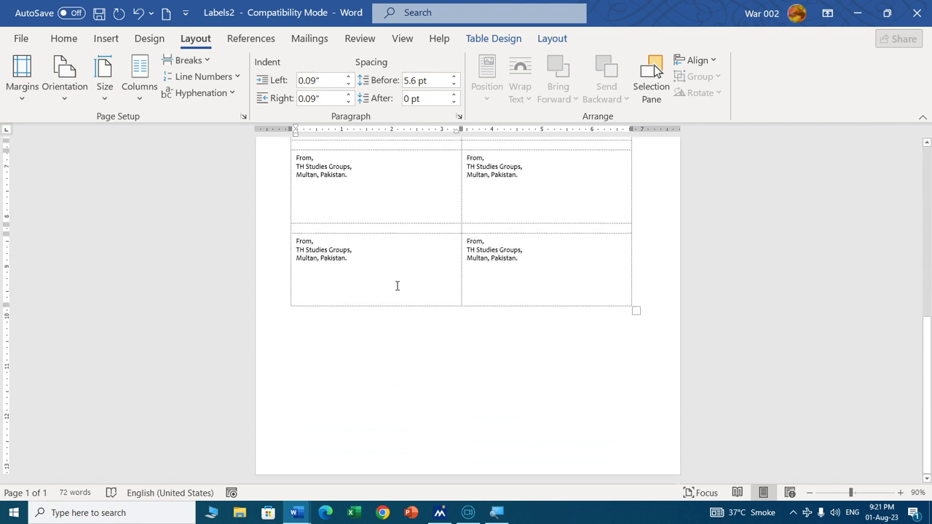
{"action": "scroll", "coordinate": [397, 285], "scroll_direction": "up", "scroll_amount": 2, "text": "ctrl"}
{"action": "scroll", "coordinate": [397, 285], "scroll_direction": "up", "scroll_amount": 1, "text": "ctrl"}
{"action": "scroll", "coordinate": [397, 286], "scroll_direction": "down", "scroll_amount": 1}
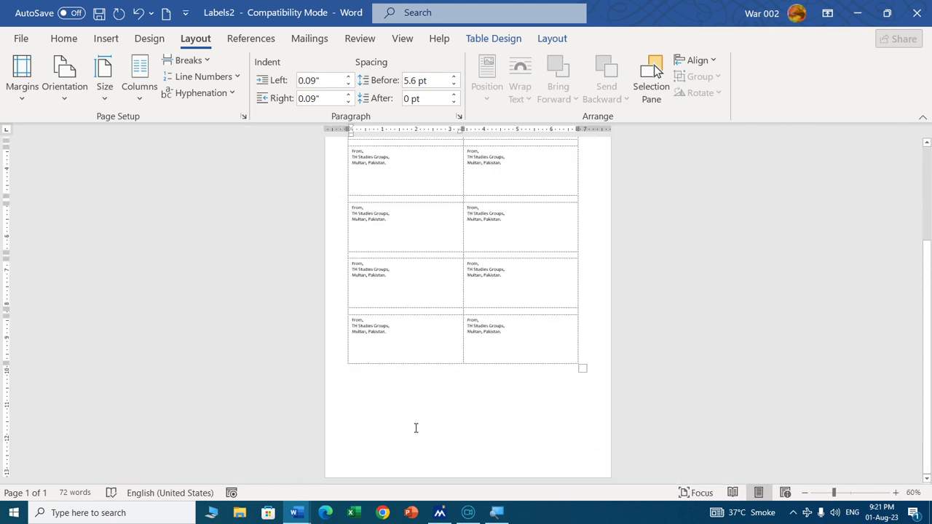
Step: Reopen Envelopes and Labels, reconfirm A-ONE 26503, and generate the Labels3 document
{"action": "left_click", "coordinate": [325, 39]}
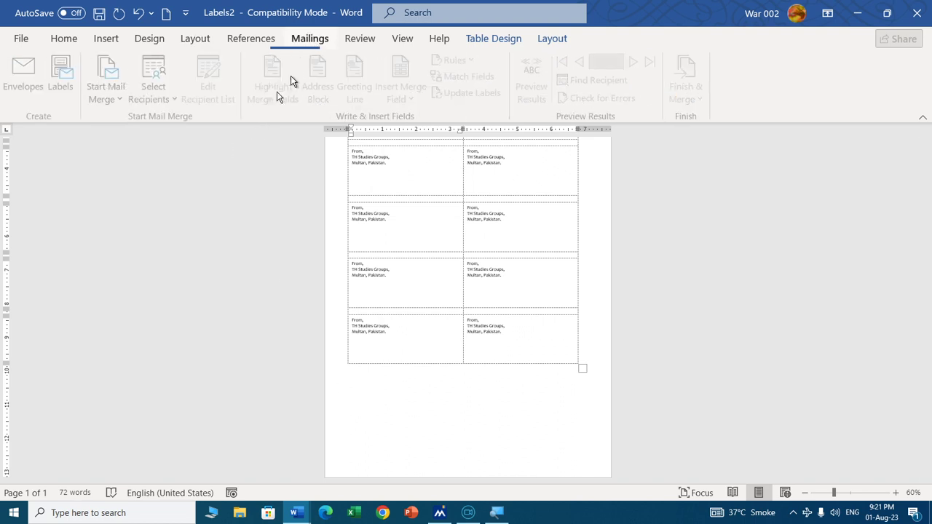
{"action": "left_click", "coordinate": [62, 76]}
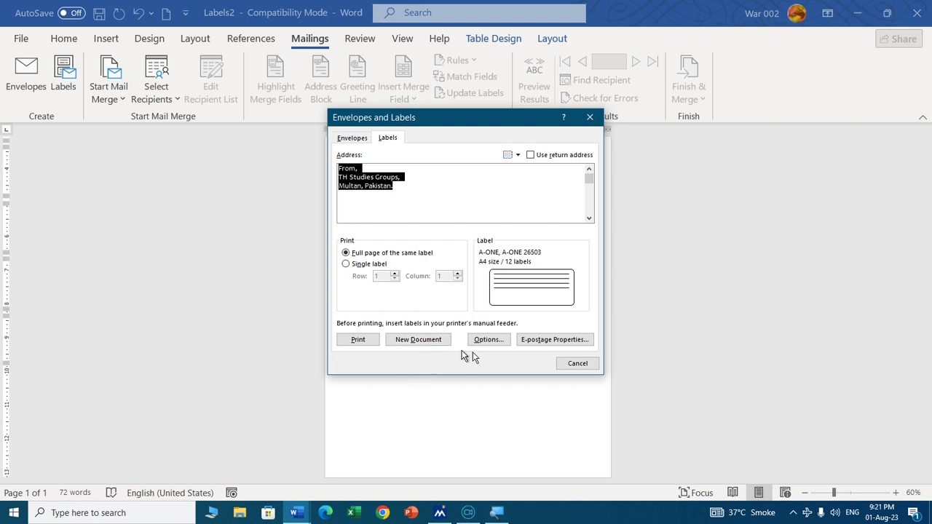
{"action": "left_click", "coordinate": [490, 340]}
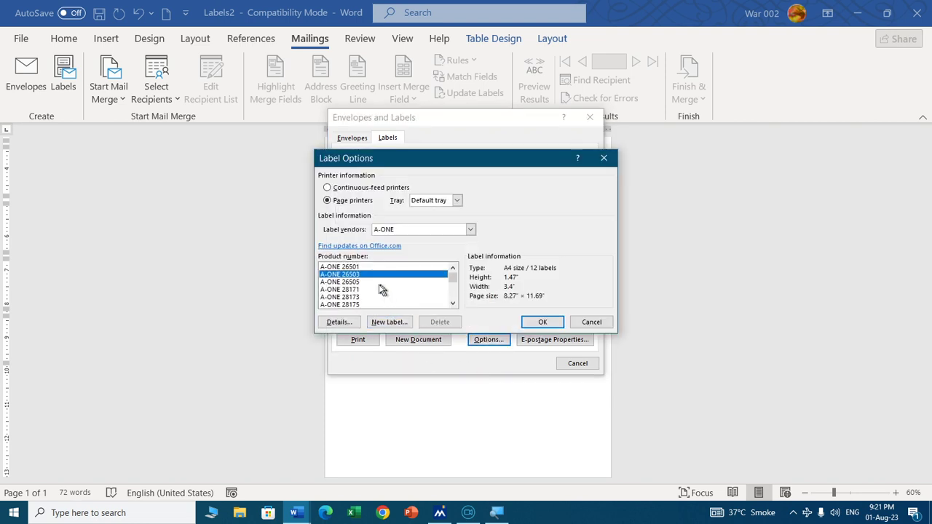
{"action": "left_click", "coordinate": [543, 322]}
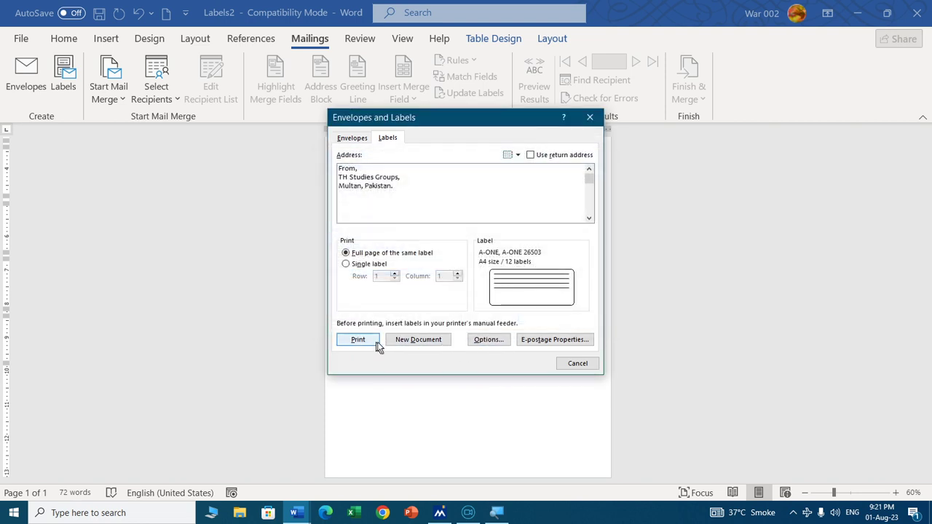
{"action": "left_click", "coordinate": [421, 340]}
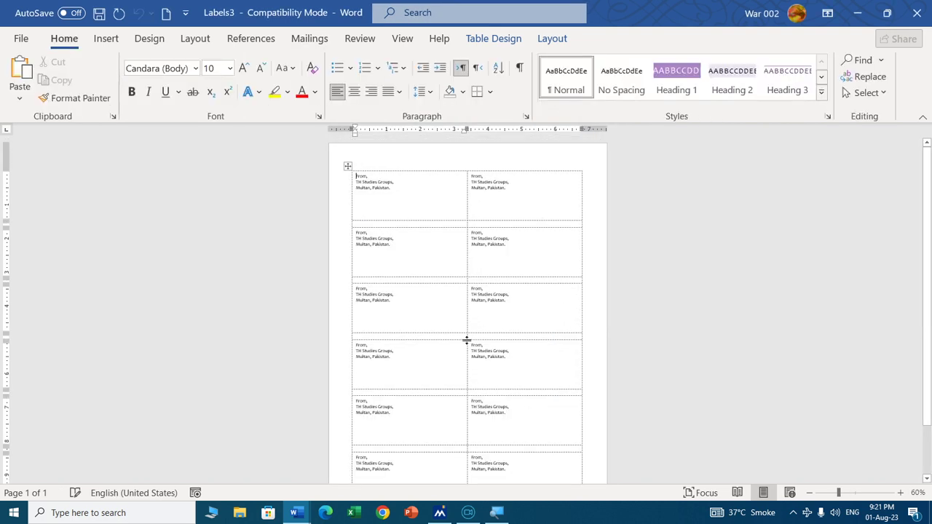
Step: Scroll through the Labels3 label table, then view the Layout and Mailings tools
{"action": "scroll", "coordinate": [437, 291], "scroll_direction": "up", "scroll_amount": 2}
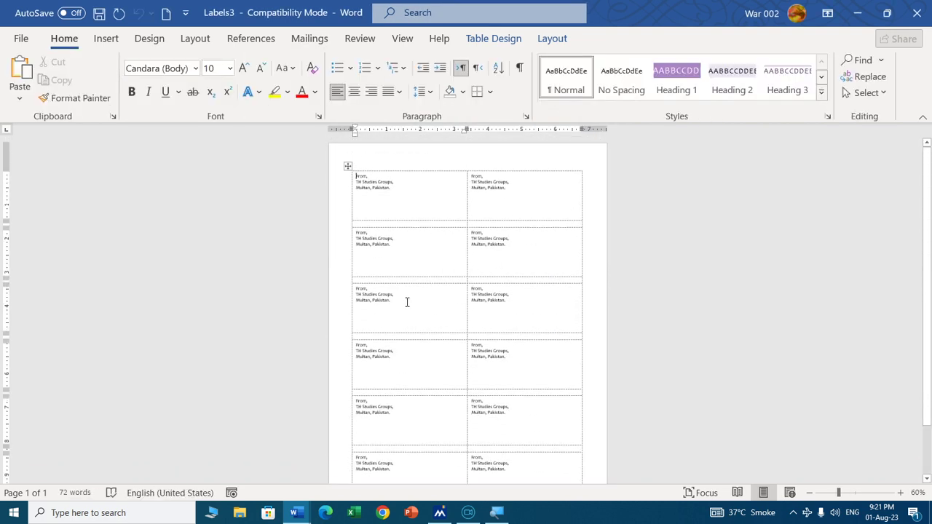
{"action": "scroll", "coordinate": [527, 362], "scroll_direction": "down", "scroll_amount": 2}
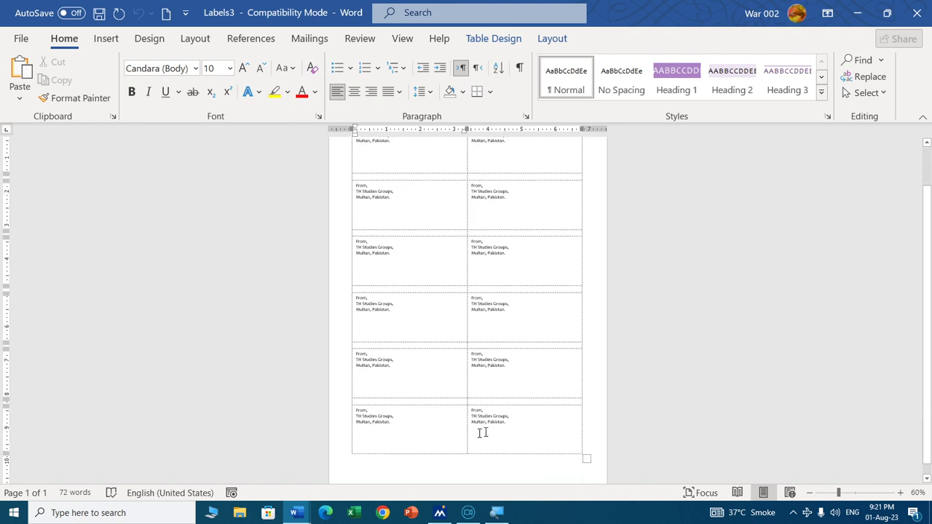
{"action": "scroll", "coordinate": [532, 427], "scroll_direction": "down", "scroll_amount": 1}
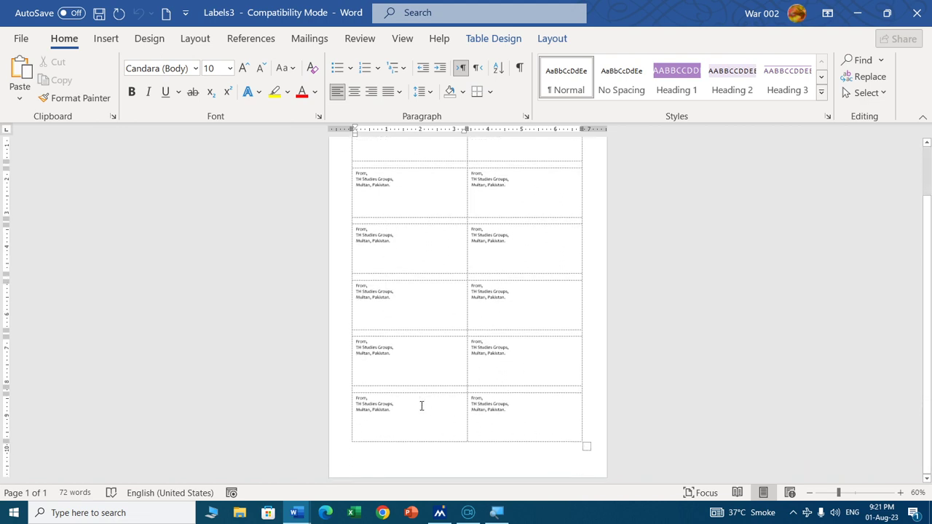
{"action": "scroll", "coordinate": [512, 423], "scroll_direction": "up", "scroll_amount": 2}
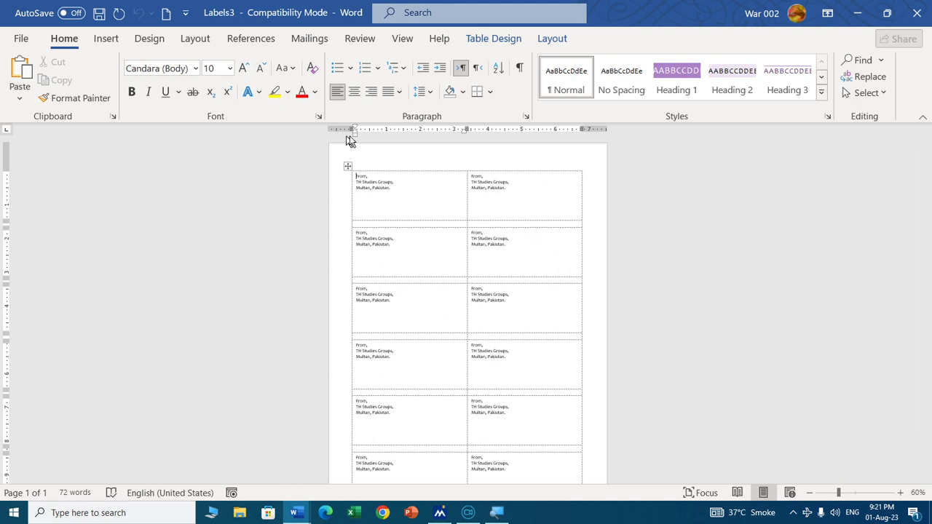
{"action": "left_click", "coordinate": [195, 39]}
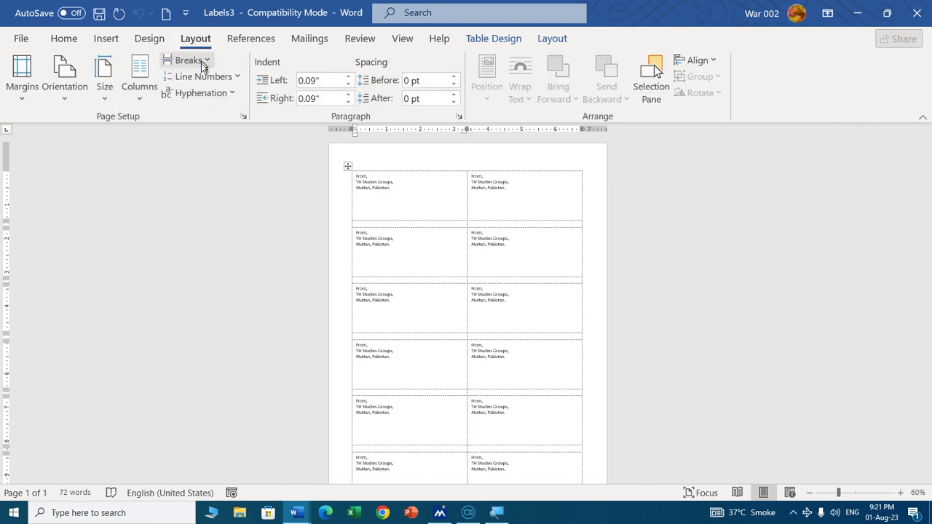
{"action": "left_click", "coordinate": [311, 40]}
Step: Open the A-ONE 26503 label details and try raising labels down to 8, hitting a page-size warning
{"action": "left_click", "coordinate": [64, 69]}
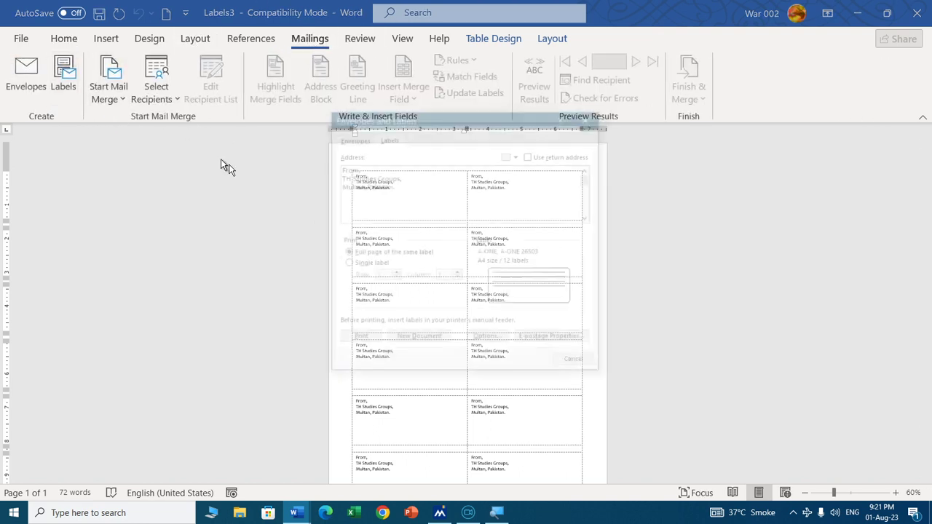
{"action": "left_click", "coordinate": [488, 340]}
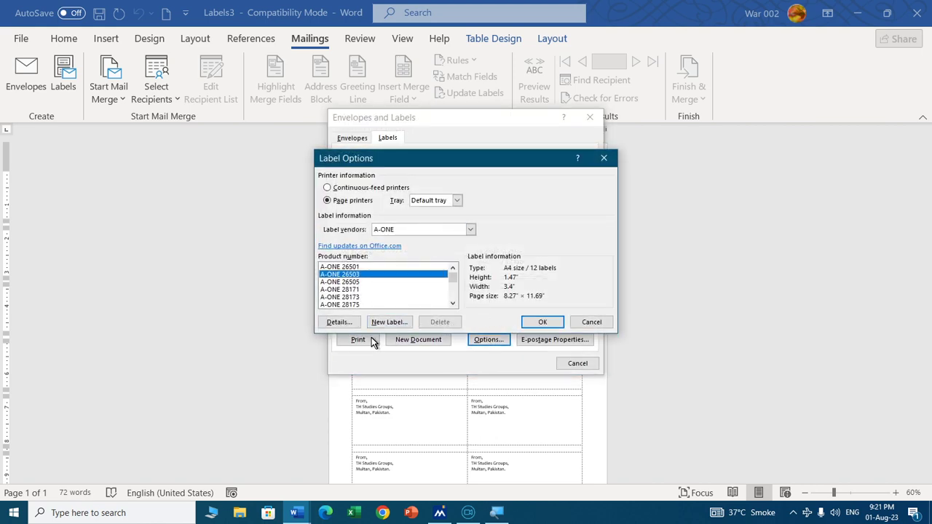
{"action": "left_click", "coordinate": [339, 322]}
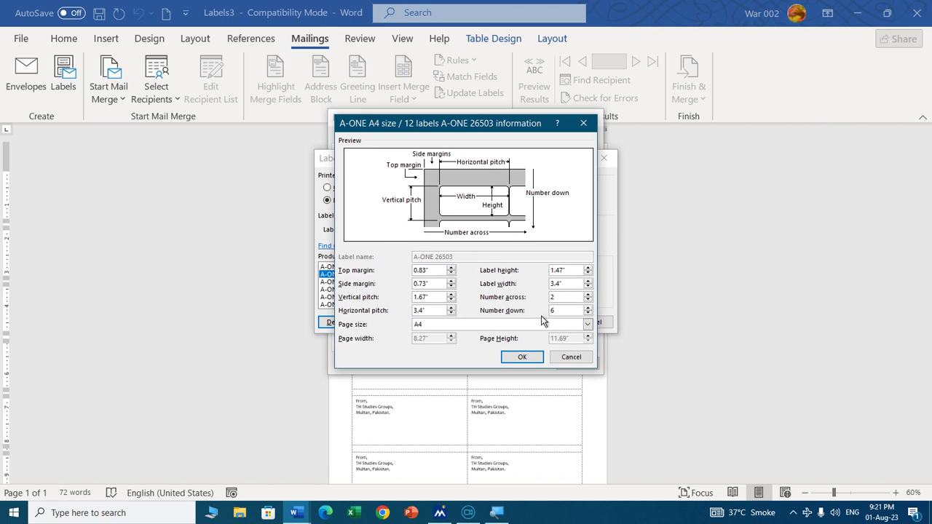
{"action": "left_click", "coordinate": [587, 307]}
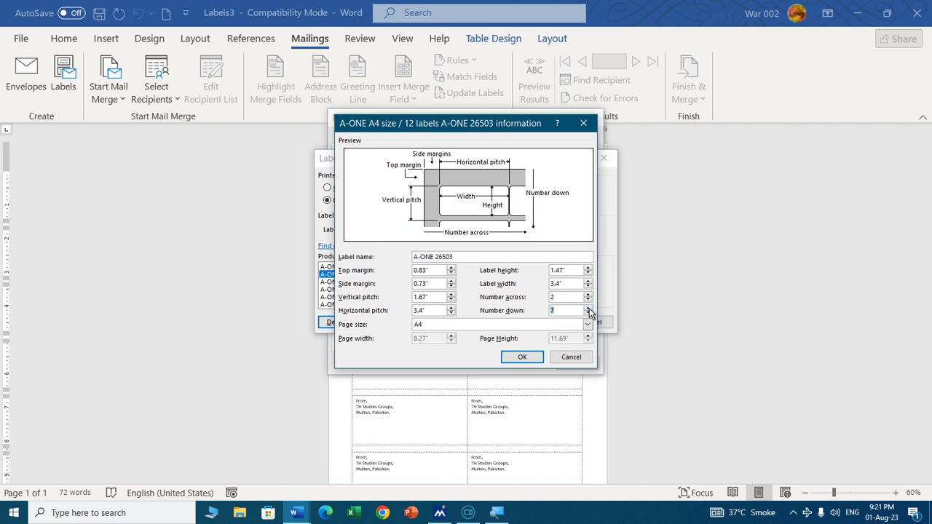
{"action": "left_click", "coordinate": [589, 307]}
{"action": "left_click", "coordinate": [525, 358]}
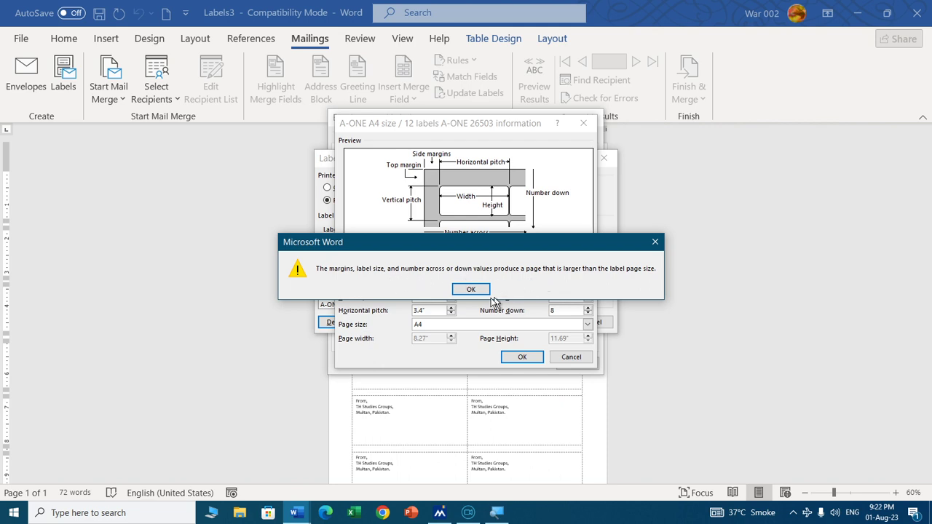
{"action": "left_click", "coordinate": [470, 288]}
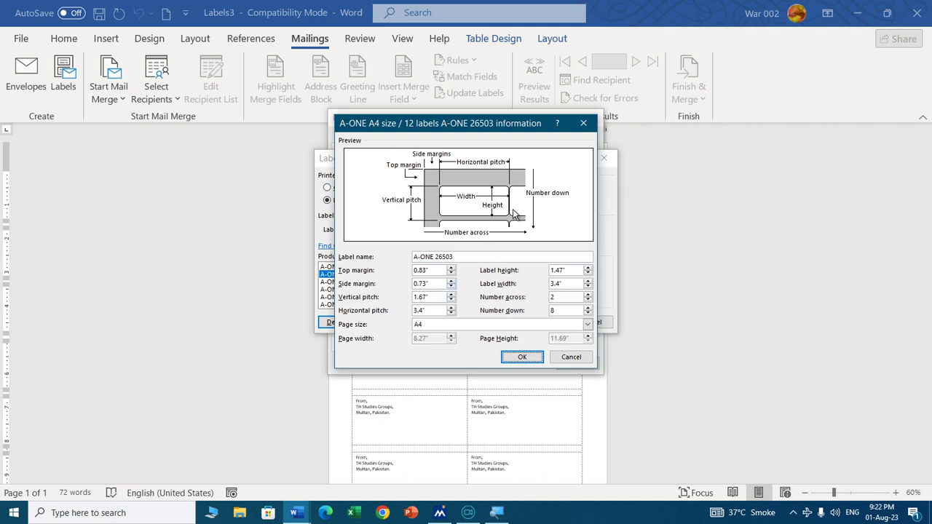
Step: Set vertical pitch to 1.47" and 7 labels down, confirm, and create Labels4
{"action": "left_click", "coordinate": [451, 300]}
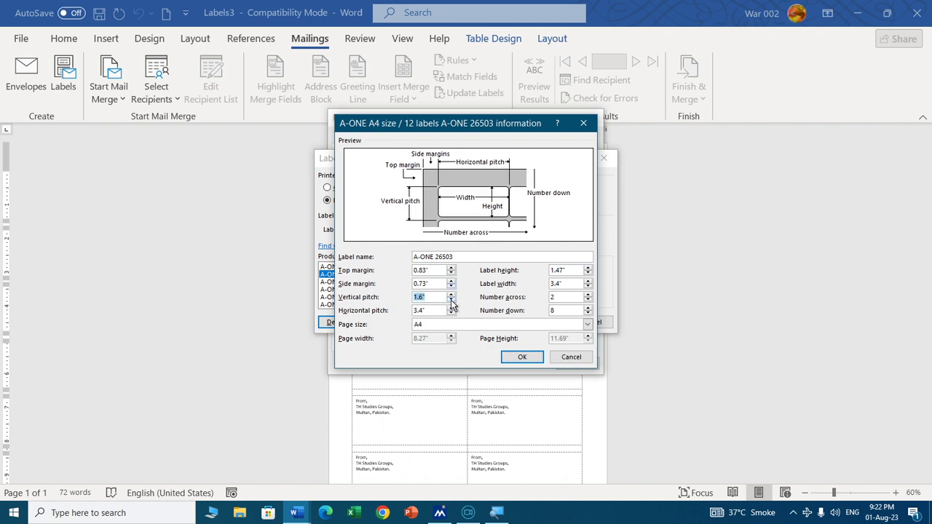
{"action": "left_click", "coordinate": [452, 301]}
{"action": "left_click", "coordinate": [523, 358]}
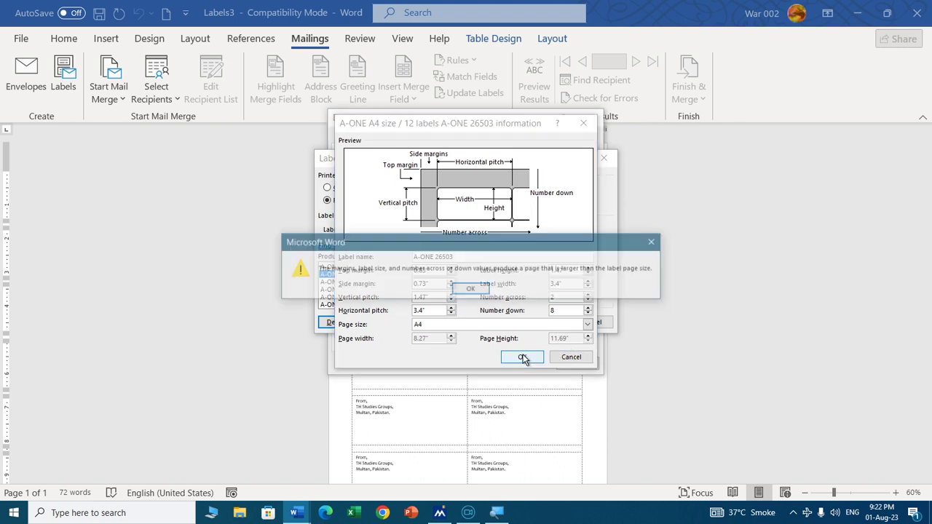
{"action": "left_click", "coordinate": [470, 288]}
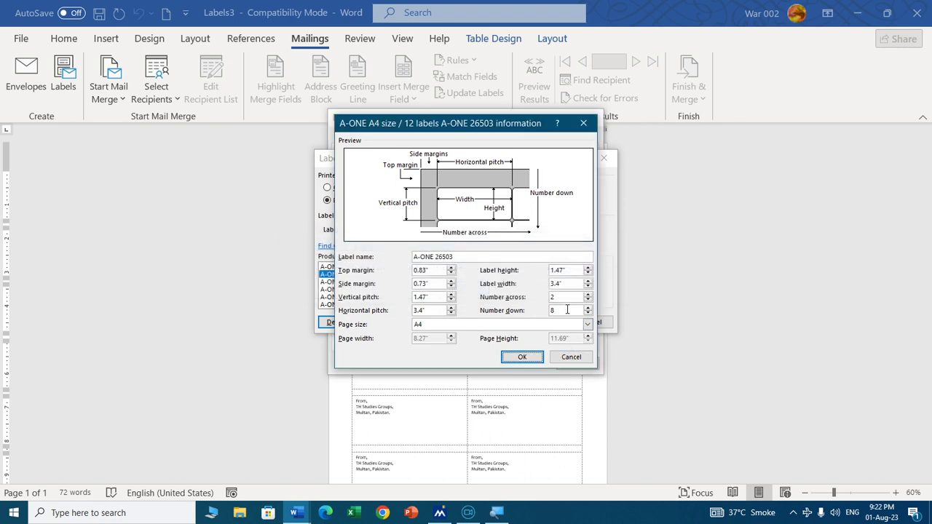
{"action": "left_click", "coordinate": [587, 314]}
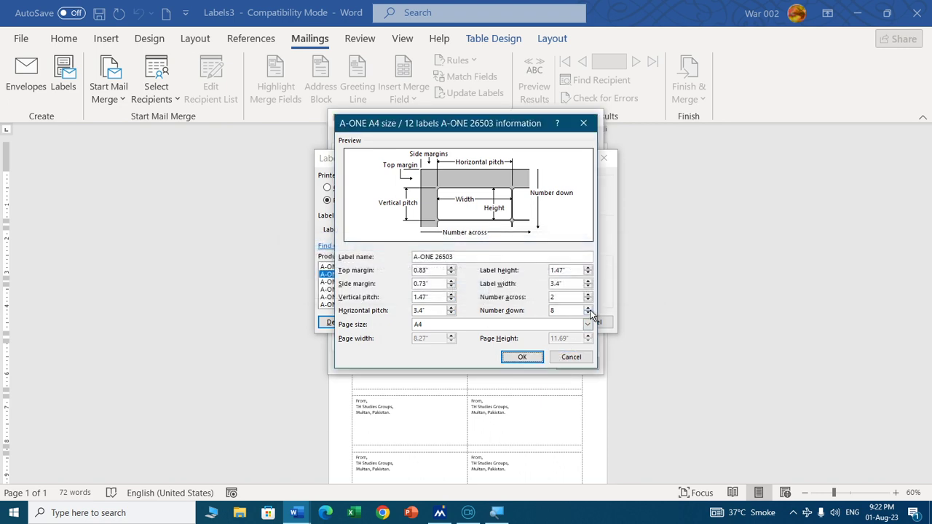
{"action": "left_click", "coordinate": [522, 358]}
{"action": "left_click", "coordinate": [538, 322]}
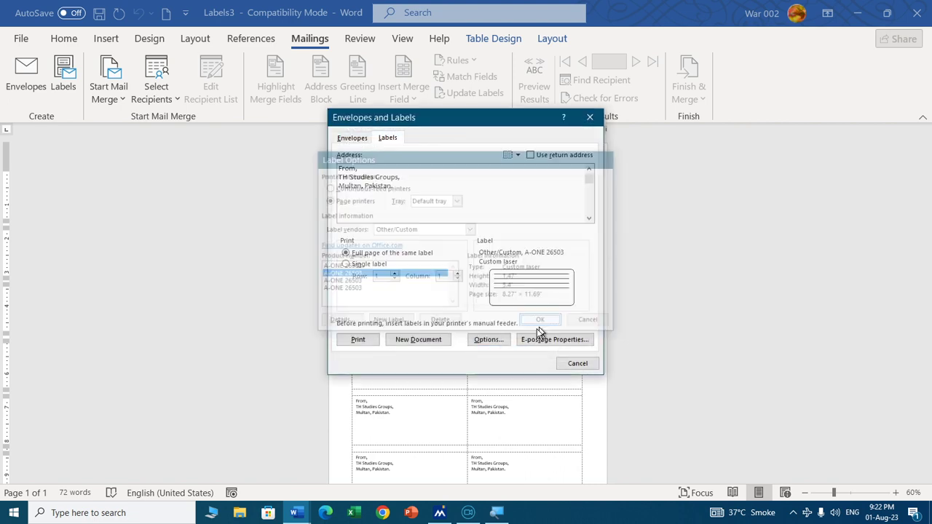
{"action": "left_click", "coordinate": [417, 339]}
Step: Scroll through the seven-row Labels4 page, refocus its window, and show the Mailings tools
{"action": "scroll", "coordinate": [446, 245], "scroll_direction": "down", "scroll_amount": 1}
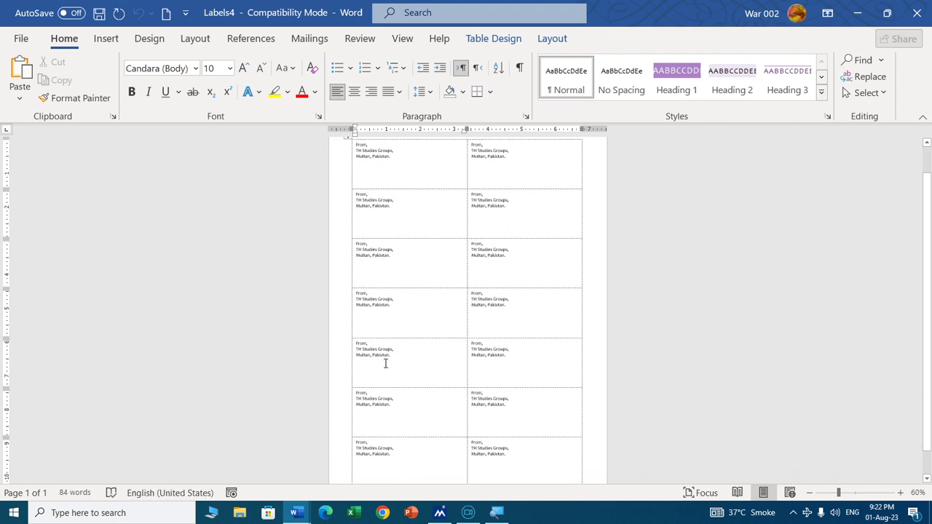
{"action": "scroll", "coordinate": [463, 375], "scroll_direction": "up", "scroll_amount": 2}
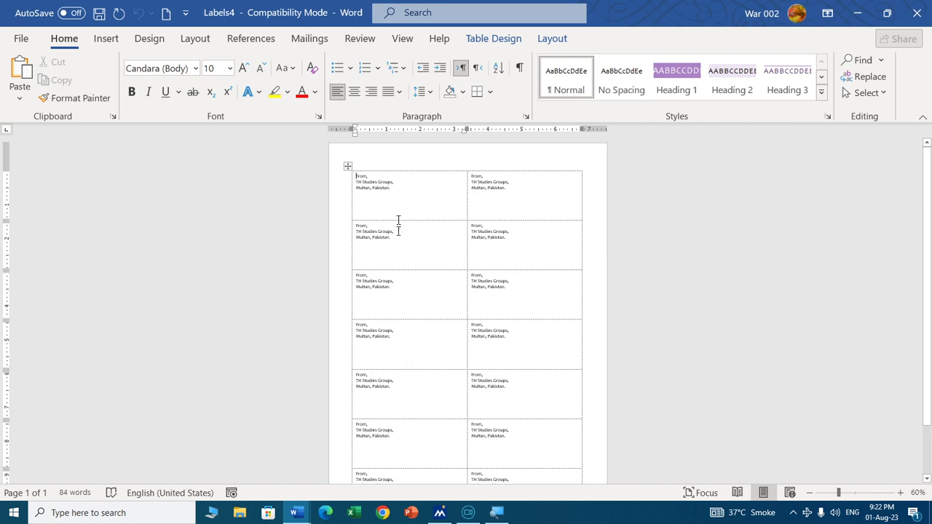
{"action": "left_click", "coordinate": [294, 514]}
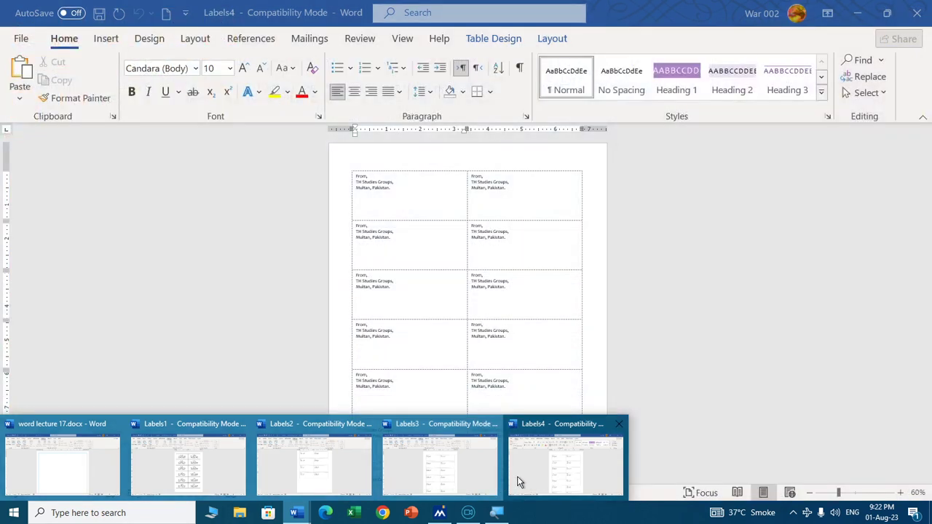
{"action": "left_click", "coordinate": [533, 480]}
{"action": "scroll", "coordinate": [434, 325], "scroll_direction": "down", "scroll_amount": 2}
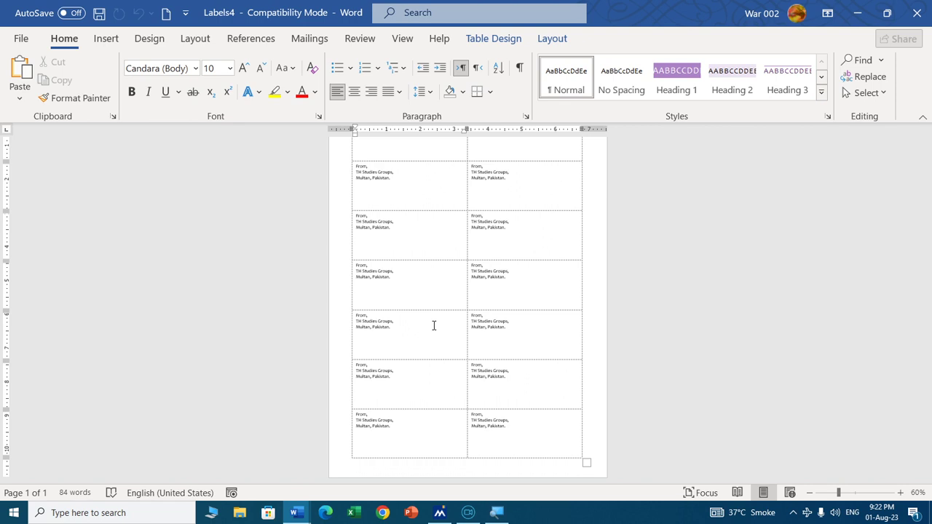
{"action": "scroll", "coordinate": [434, 325], "scroll_direction": "up", "scroll_amount": 2}
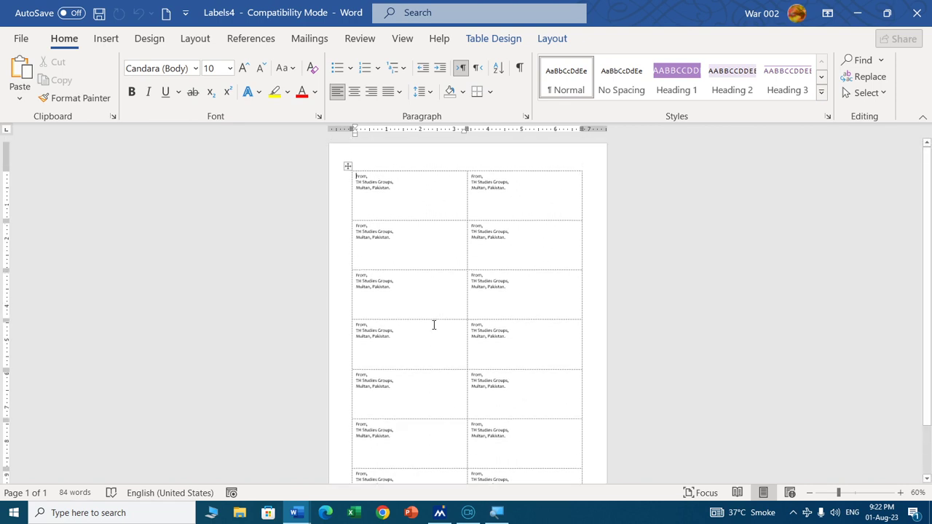
{"action": "scroll", "coordinate": [433, 326], "scroll_direction": "up", "scroll_amount": 7, "text": "ctrl"}
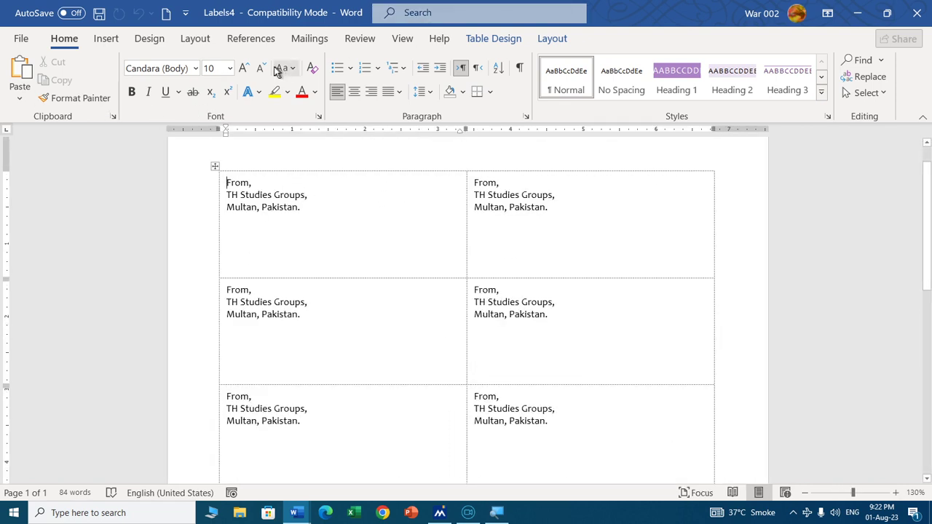
{"action": "left_click", "coordinate": [306, 40]}
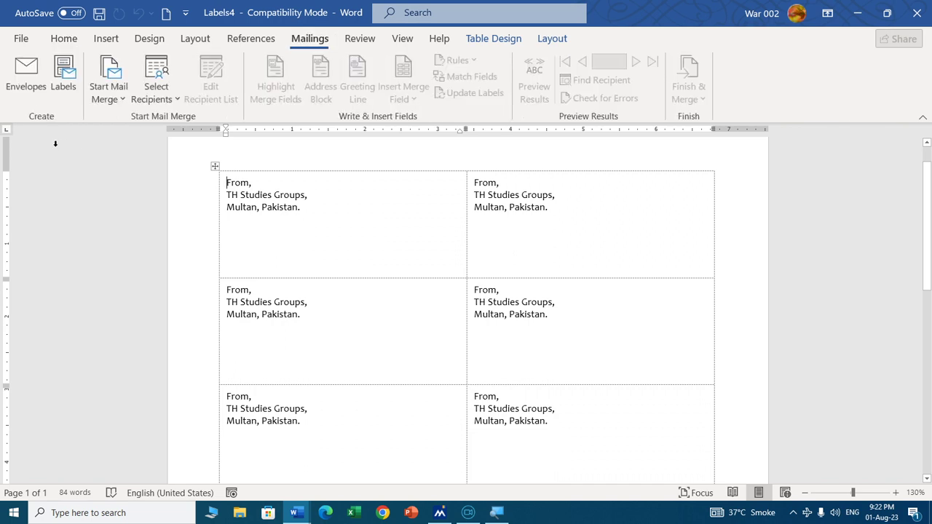
Step: In the Labels address box, change the first line to 'Roll No.' and clear the old second line
{"action": "left_click", "coordinate": [76, 88]}
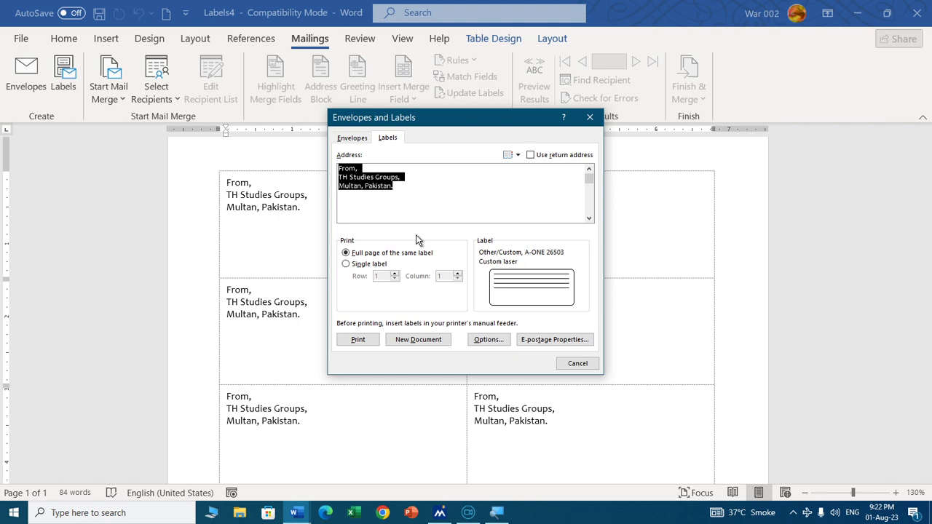
{"action": "type", "text": "Ro"}
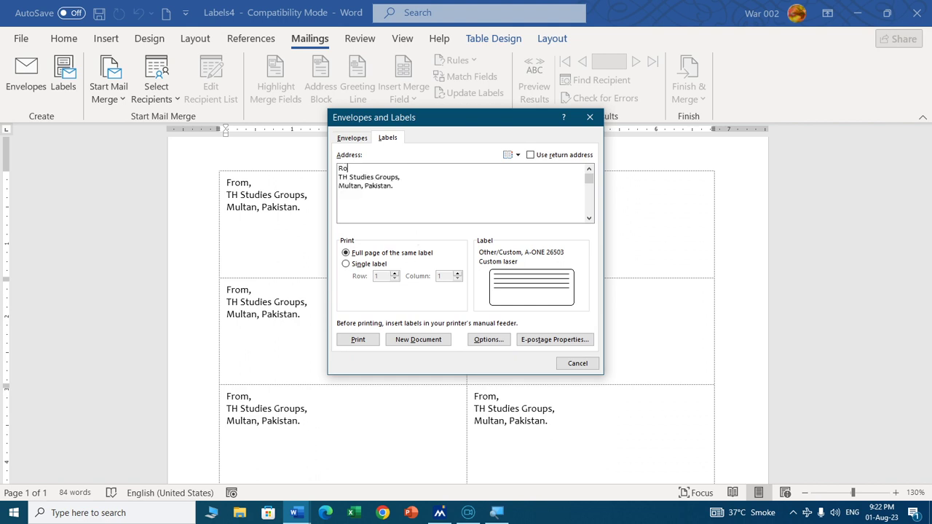
{"action": "type", "text": "ll No."}
{"action": "key", "text": "Down"}
{"action": "key", "text": "Home"}
{"action": "key", "text": "shift+End"}
{"action": "key", "text": "BackSpace"}
Step: Fill the remaining label lines with 'Name:', 'Father's Name:' and 'Class:'
{"action": "type", "text": "Name"}
{"action": "key", "text": "Down"}
{"action": "key", "text": "Home"}
{"action": "key", "text": "shift+End"}
{"action": "key", "text": "BackSpace"}
{"action": "type", "text": "F"}
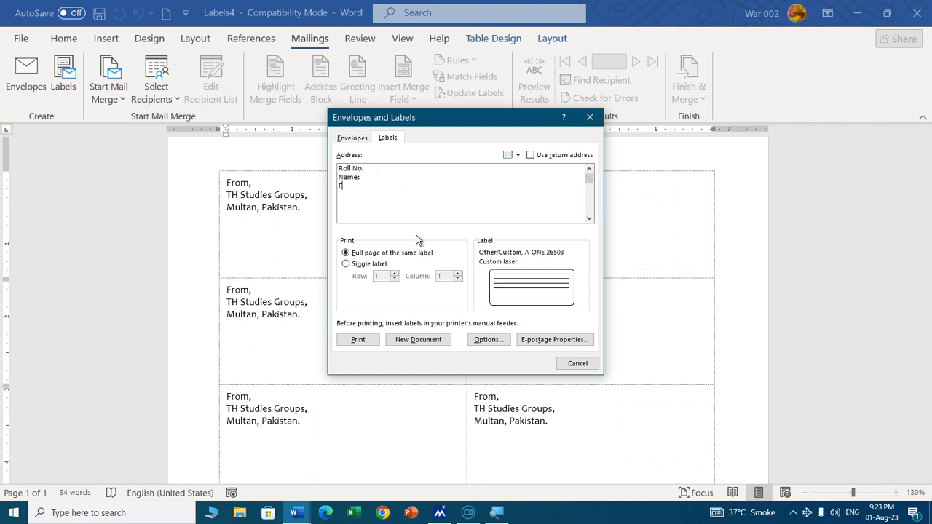
{"action": "type", "text": "ather'"}
{"action": "type", "text": "s Name:"}
{"action": "key", "text": "Return"}
{"action": "type", "text": ":"}
Step: In Label Options, set the vendor to A-ONE and try products 28171 and 28175
{"action": "left_click", "coordinate": [488, 341]}
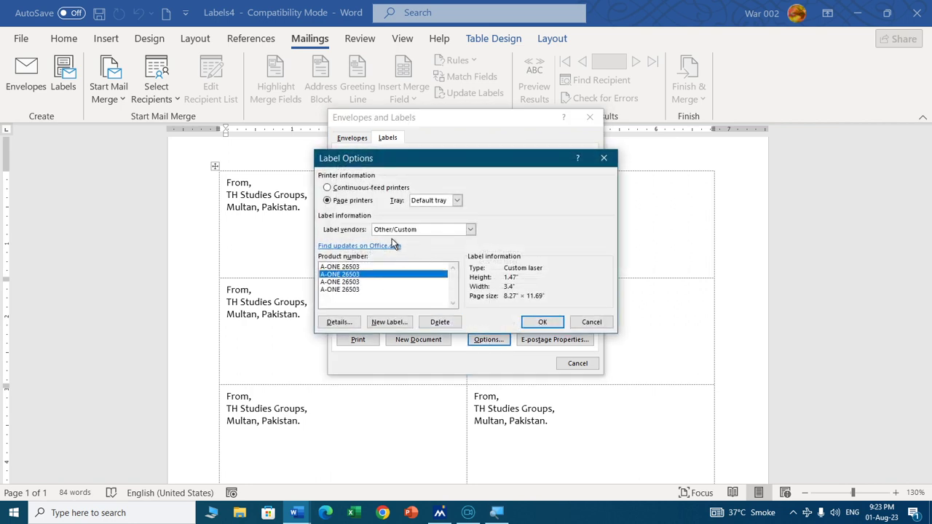
{"action": "left_click", "coordinate": [443, 229]}
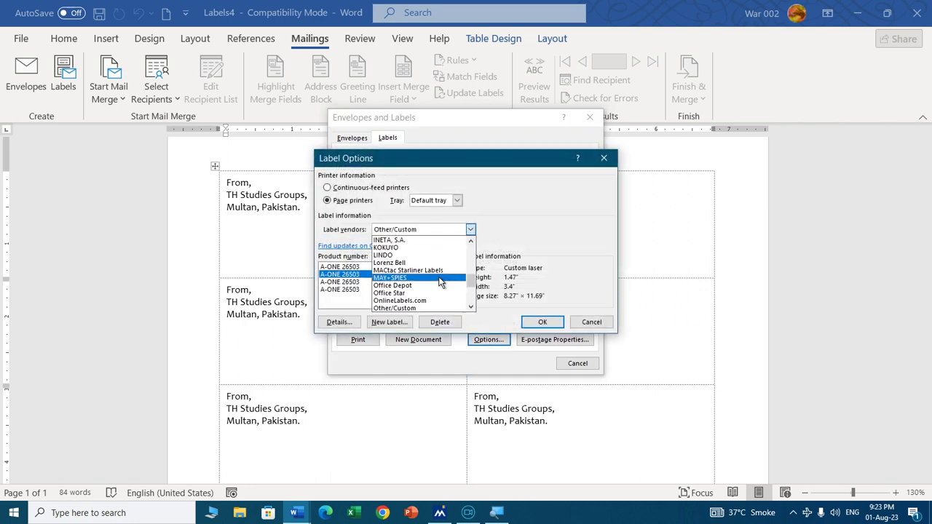
{"action": "scroll", "coordinate": [435, 279], "scroll_direction": "up", "scroll_amount": 3}
{"action": "scroll", "coordinate": [434, 278], "scroll_direction": "up", "scroll_amount": 3}
{"action": "scroll", "coordinate": [433, 276], "scroll_direction": "up", "scroll_amount": 2}
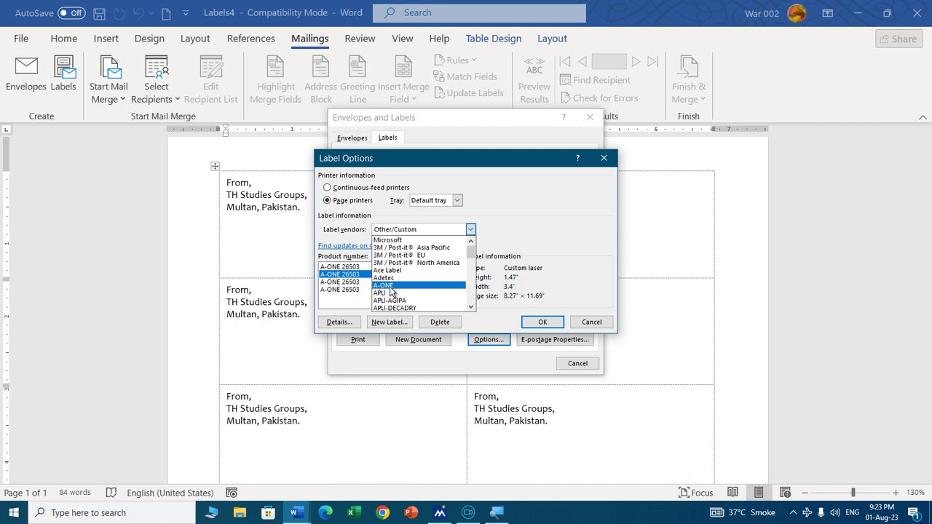
{"action": "left_click", "coordinate": [393, 286]}
{"action": "left_click", "coordinate": [351, 289]}
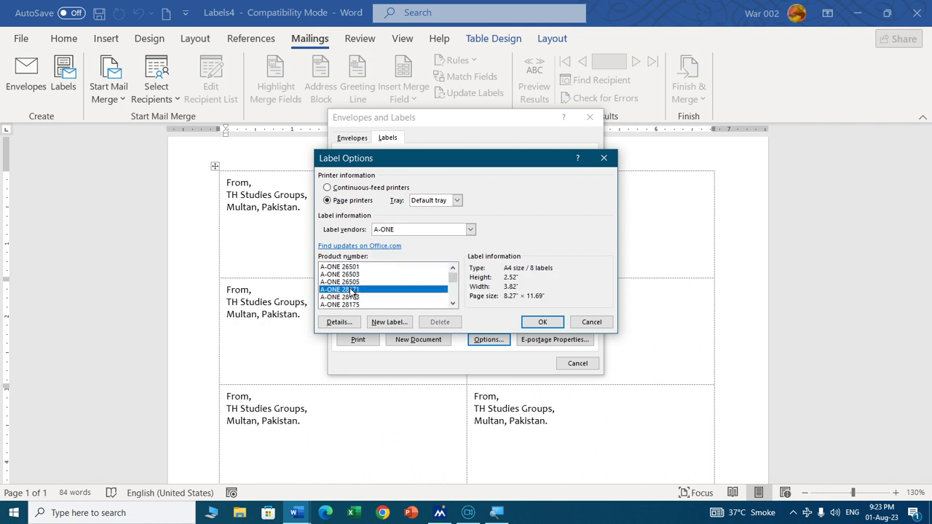
{"action": "double_click", "coordinate": [447, 304]}
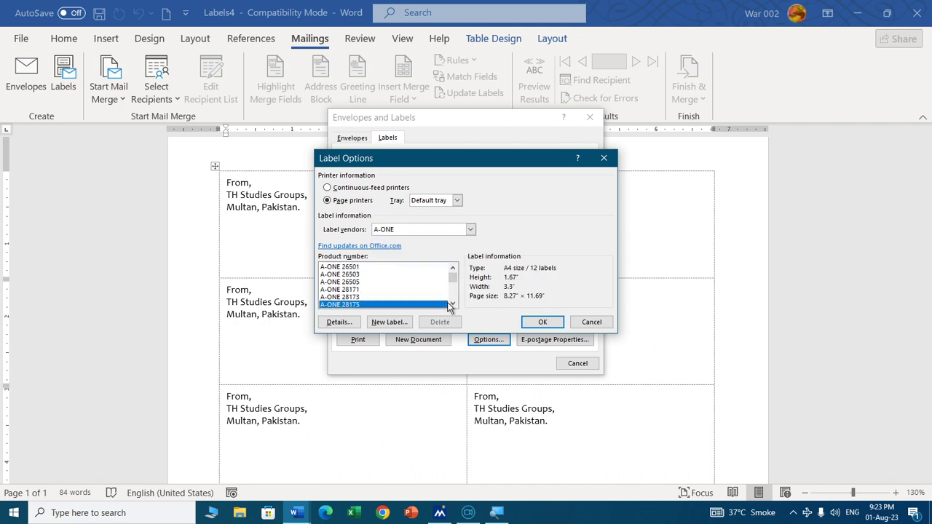
Step: Try A-ONE 28181 and 28183, then select A-ONE 28185, an 18-label A4 sheet
{"action": "left_click", "coordinate": [487, 340]}
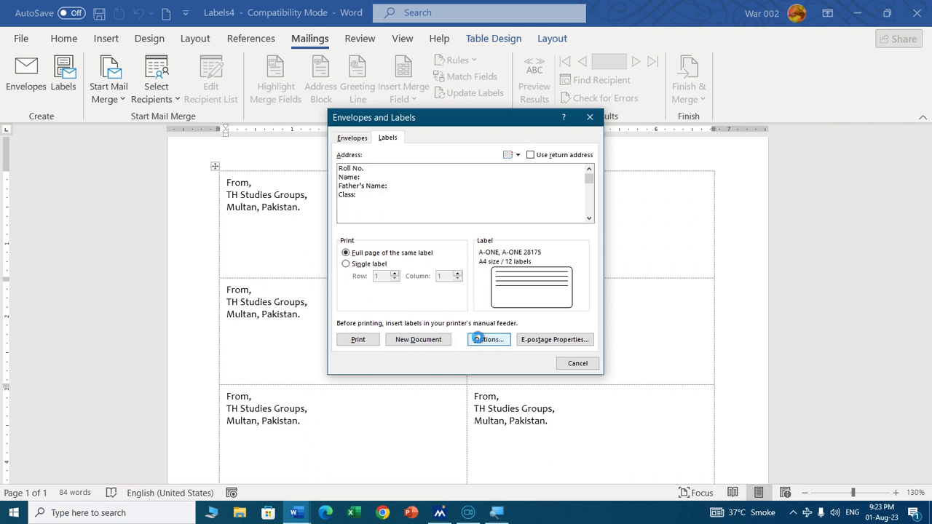
{"action": "left_click", "coordinate": [453, 304]}
{"action": "left_click", "coordinate": [452, 304]}
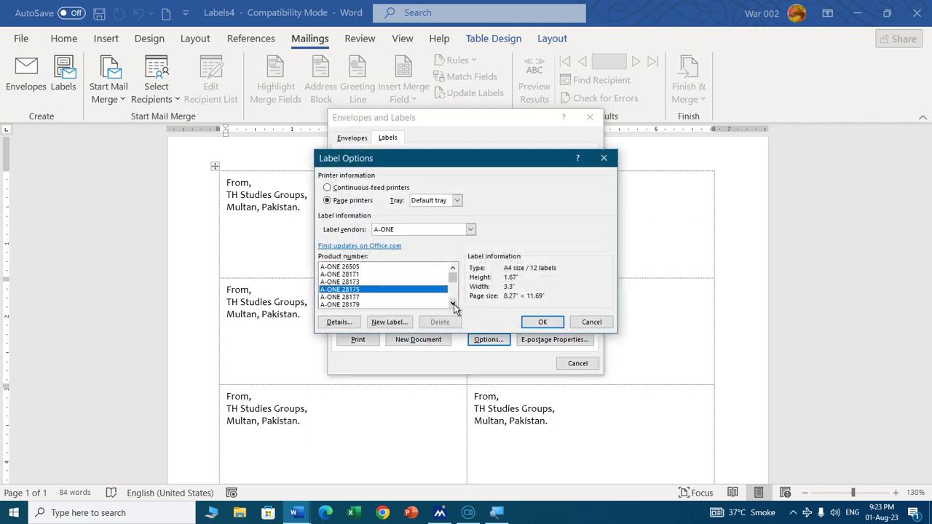
{"action": "left_click", "coordinate": [452, 305]}
{"action": "left_click", "coordinate": [350, 289]}
{"action": "double_click", "coordinate": [445, 305]}
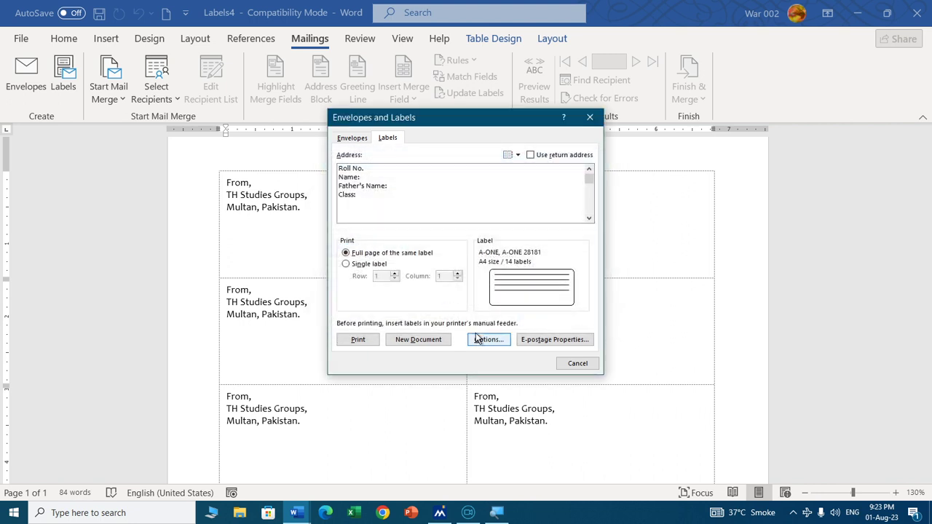
{"action": "left_click", "coordinate": [486, 339]}
{"action": "left_click", "coordinate": [452, 305]}
{"action": "left_click", "coordinate": [452, 306]}
{"action": "left_click", "coordinate": [452, 306]}
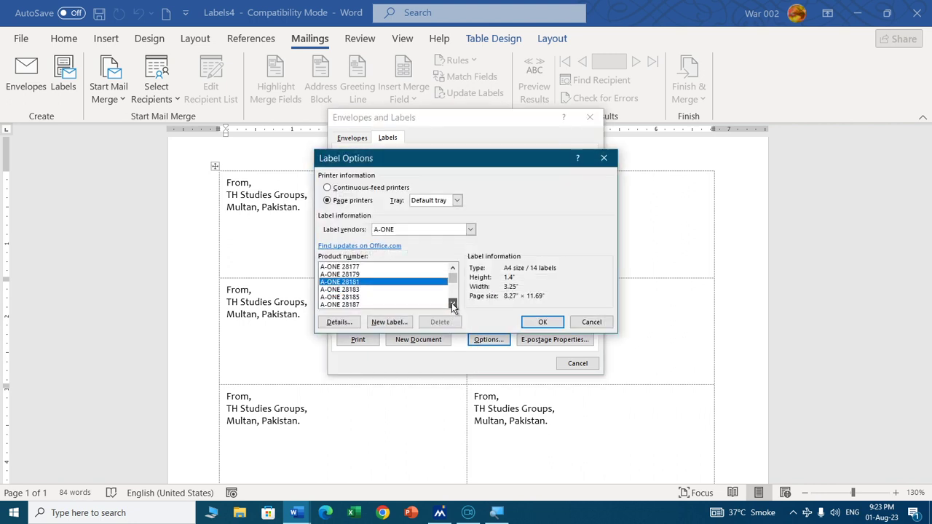
{"action": "left_click", "coordinate": [453, 306]}
{"action": "left_click", "coordinate": [353, 282]}
{"action": "left_click", "coordinate": [355, 289]}
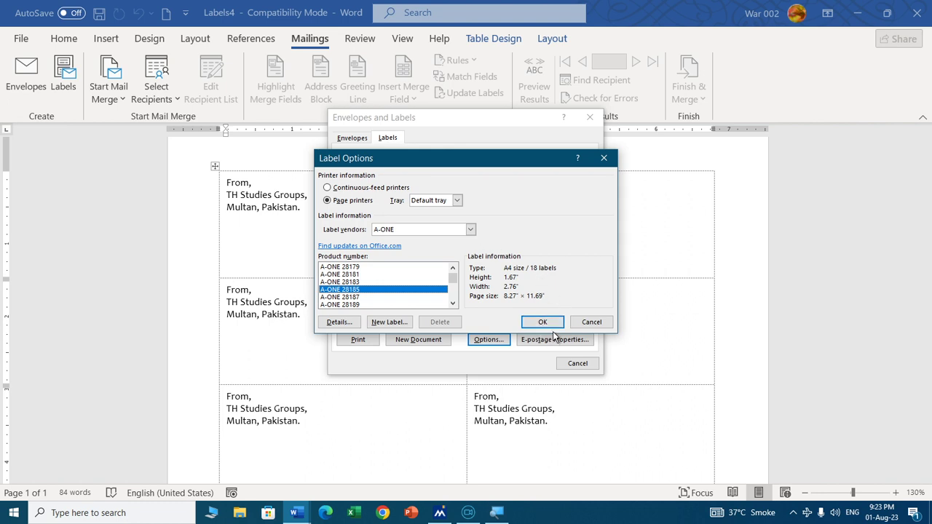
Step: In the 28185 label details, set 2 labels across and reduce the rows after page-too-large warnings
{"action": "left_click", "coordinate": [337, 322]}
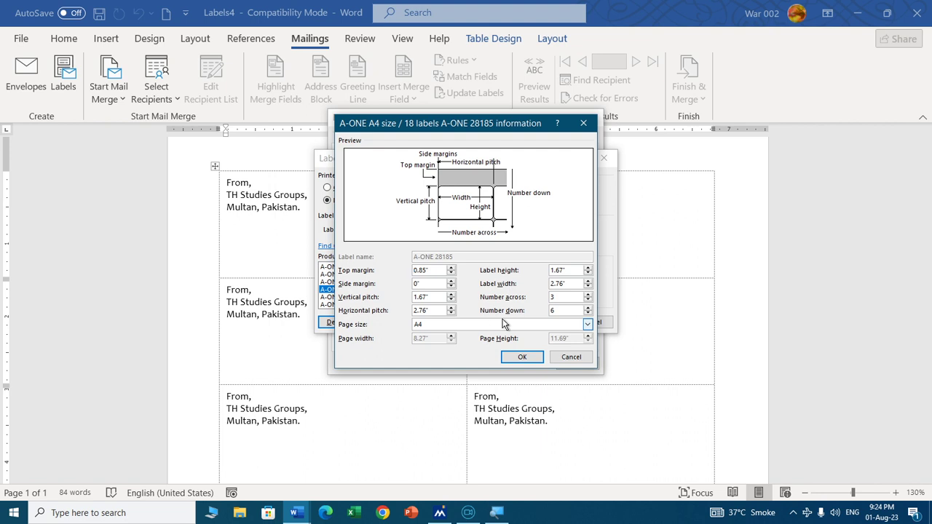
{"action": "left_click", "coordinate": [588, 307]}
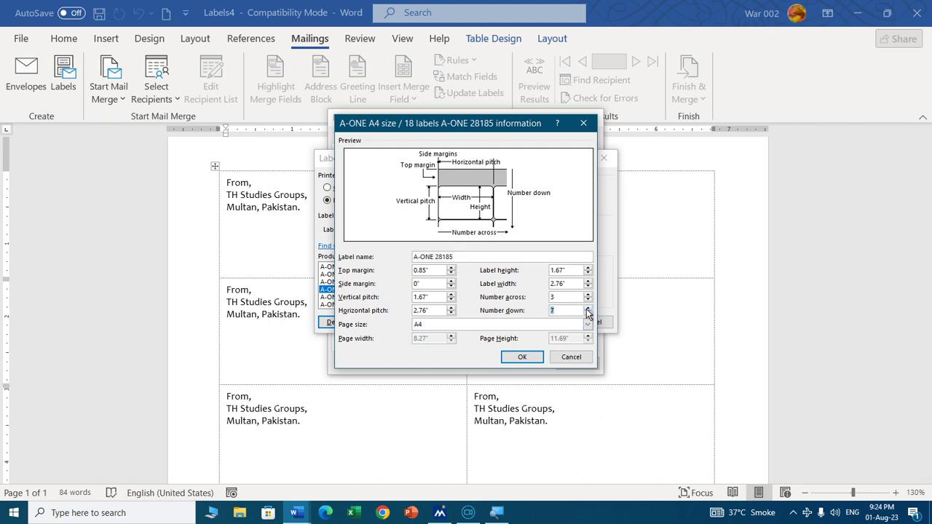
{"action": "left_click", "coordinate": [587, 308]}
{"action": "left_click", "coordinate": [588, 308]}
{"action": "left_click", "coordinate": [588, 300]}
{"action": "left_click", "coordinate": [522, 357]}
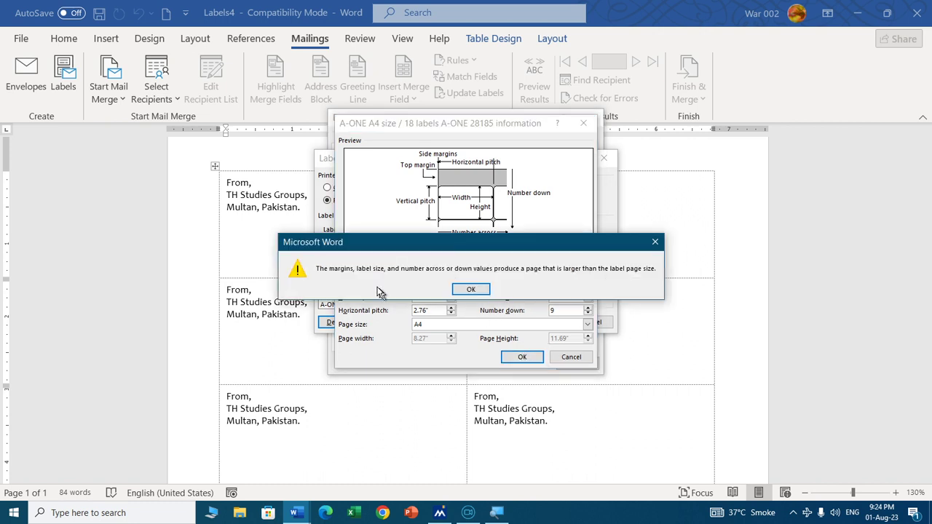
{"action": "left_click", "coordinate": [467, 291]}
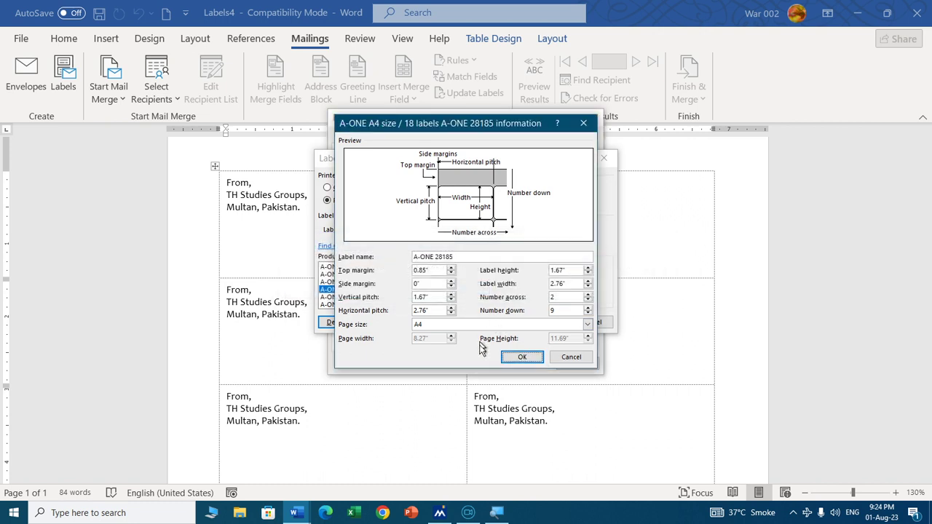
{"action": "left_click", "coordinate": [590, 313]}
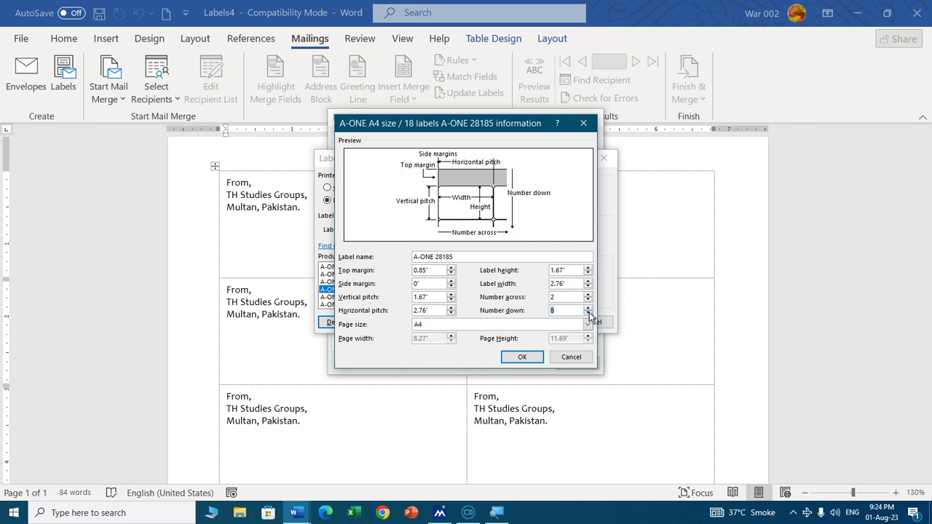
{"action": "left_click", "coordinate": [532, 357]}
{"action": "left_click", "coordinate": [466, 291]}
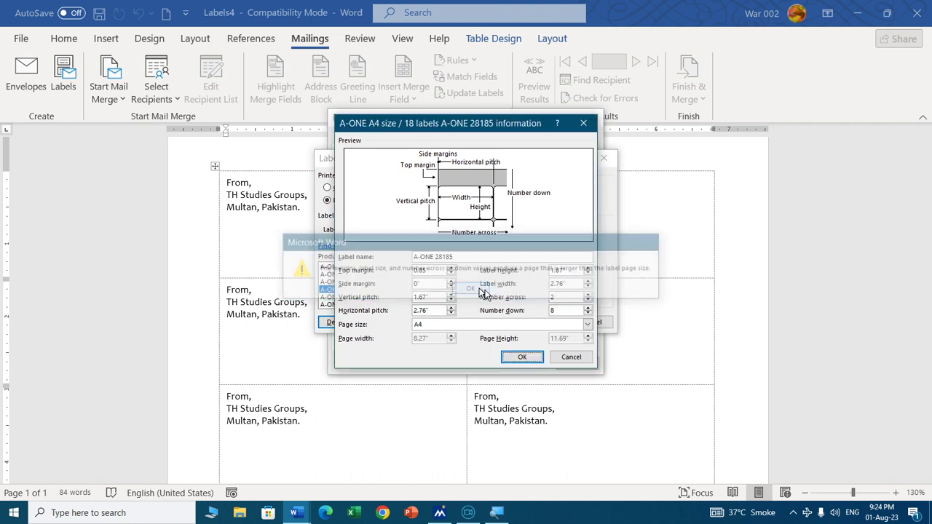
{"action": "left_click", "coordinate": [589, 313]}
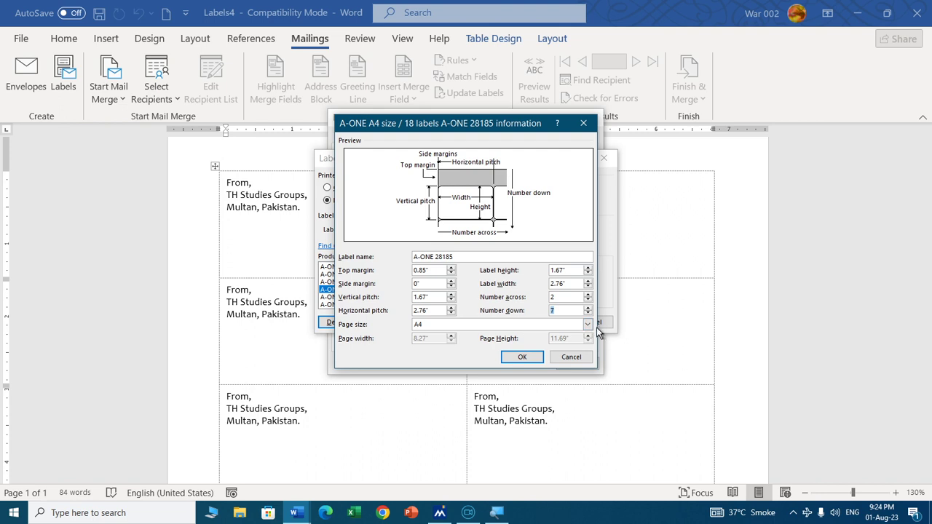
Step: Settle on 6 labels down with A4 page size and accept the custom label
{"action": "left_click", "coordinate": [588, 325]}
{"action": "left_click", "coordinate": [480, 342]}
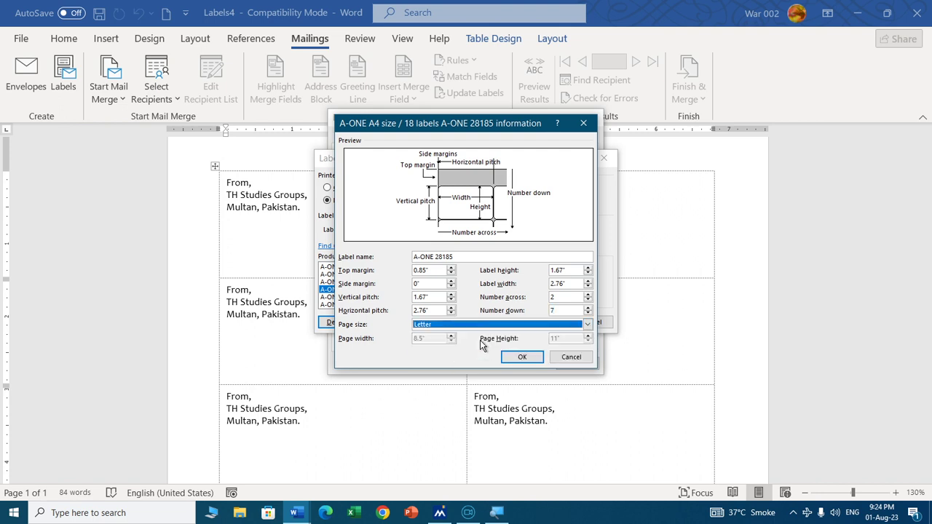
{"action": "left_click", "coordinate": [522, 357]}
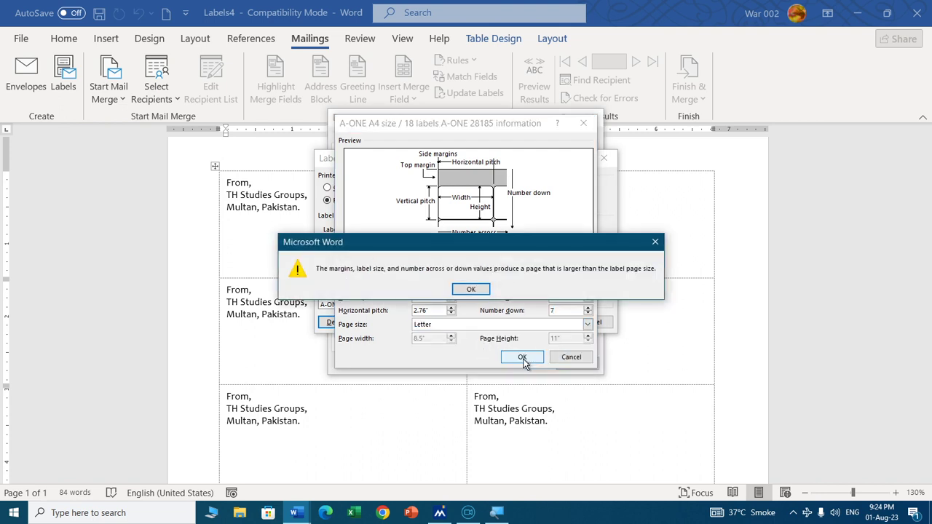
{"action": "left_click", "coordinate": [471, 289]}
{"action": "left_click", "coordinate": [588, 314]}
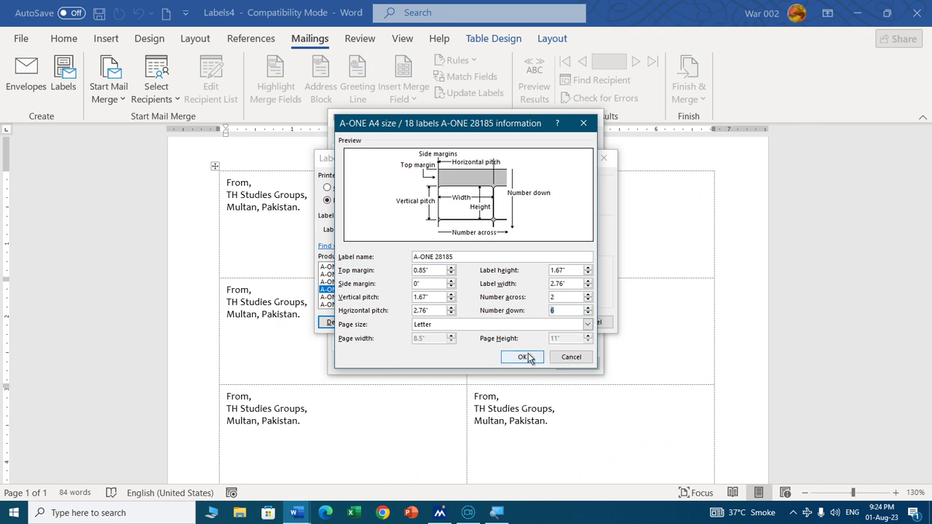
{"action": "left_click", "coordinate": [588, 324]}
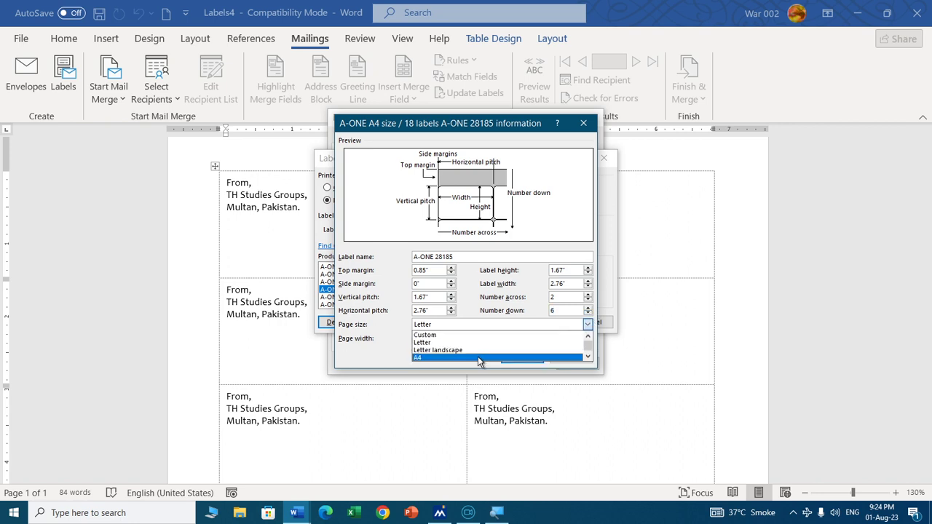
{"action": "left_click", "coordinate": [477, 357]}
{"action": "left_click", "coordinate": [516, 357]}
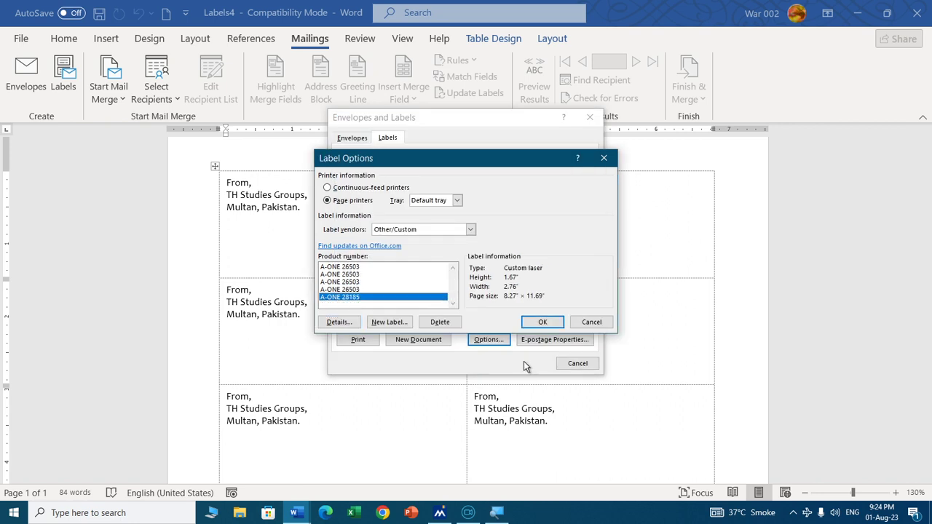
{"action": "left_click", "coordinate": [542, 321]}
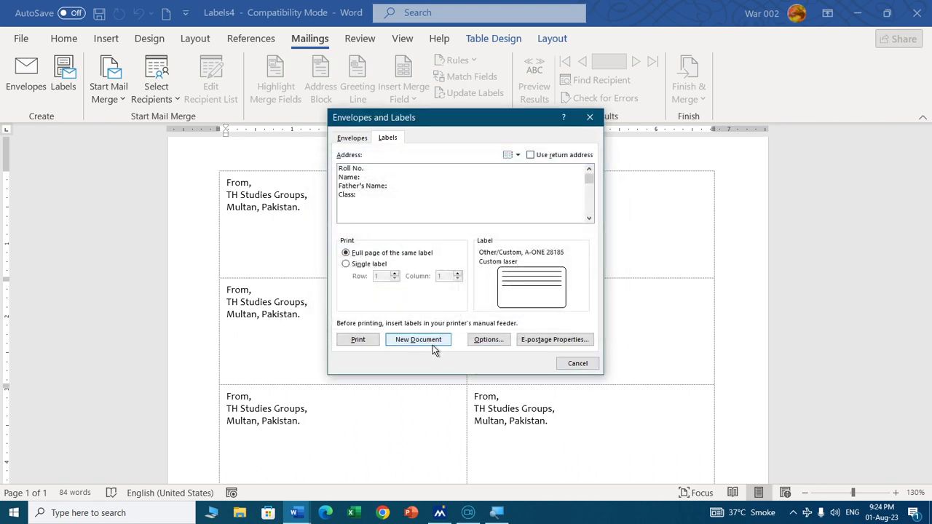
Step: Generate the Labels5 document and scroll through its two-column student labels
{"action": "left_click", "coordinate": [433, 342]}
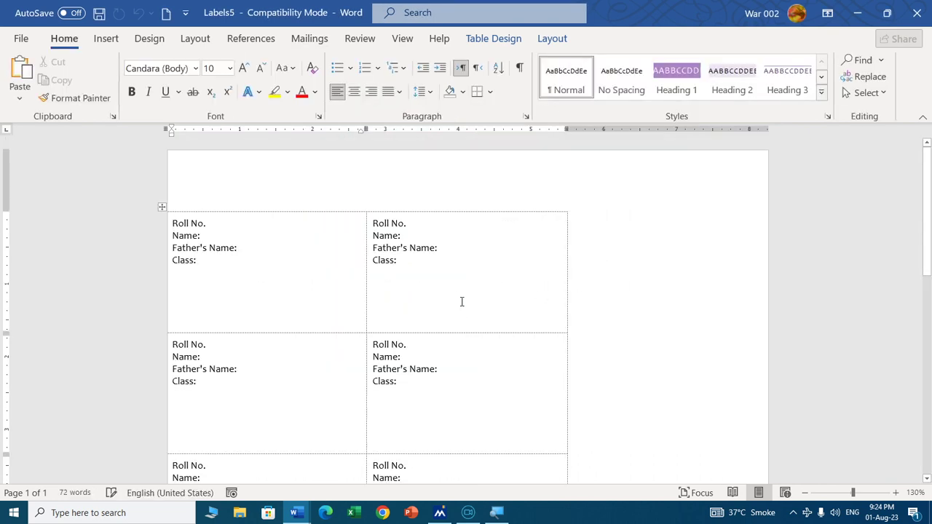
{"action": "scroll", "coordinate": [501, 280], "scroll_direction": "down", "scroll_amount": 10}
{"action": "scroll", "coordinate": [502, 281], "scroll_direction": "up", "scroll_amount": 5}
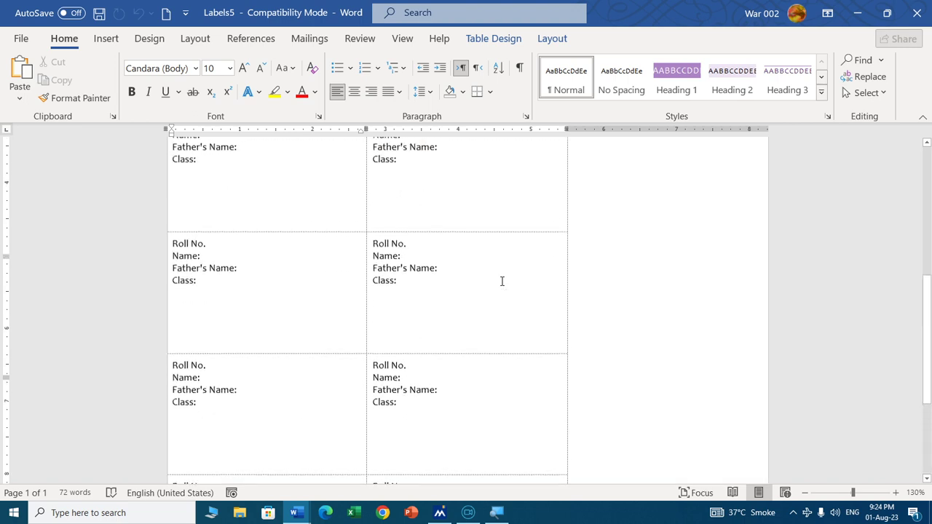
{"action": "scroll", "coordinate": [501, 281], "scroll_direction": "up", "scroll_amount": 5}
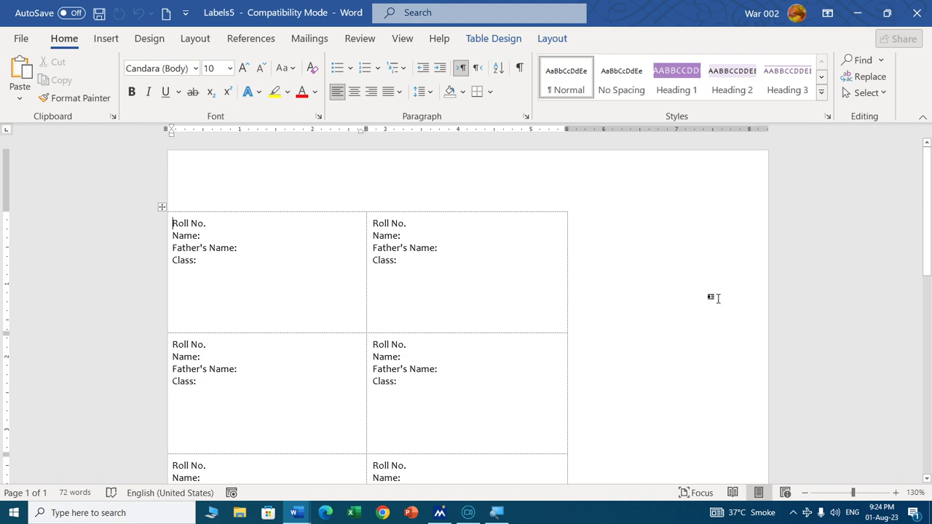
Step: Open the custom label's details and increase the side margin to 0.5"
{"action": "left_click", "coordinate": [310, 41]}
{"action": "left_click", "coordinate": [64, 73]}
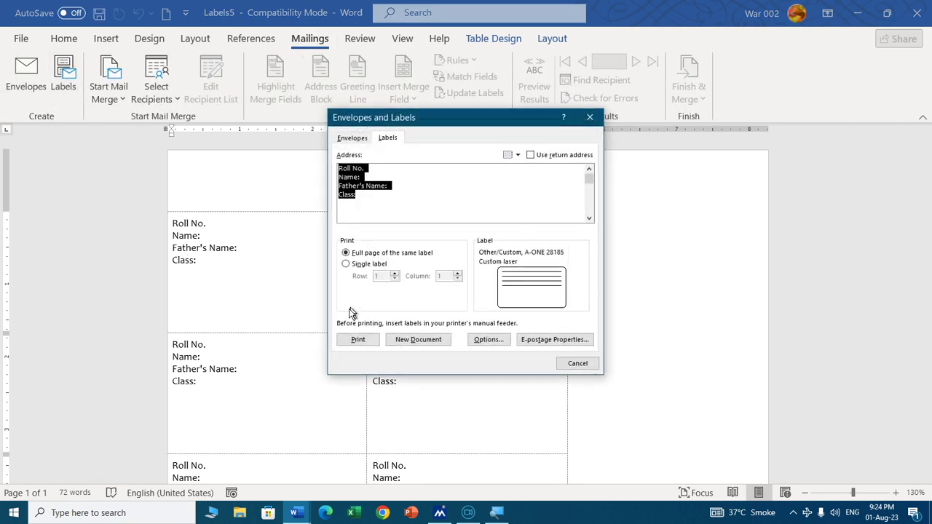
{"action": "left_click", "coordinate": [486, 340]}
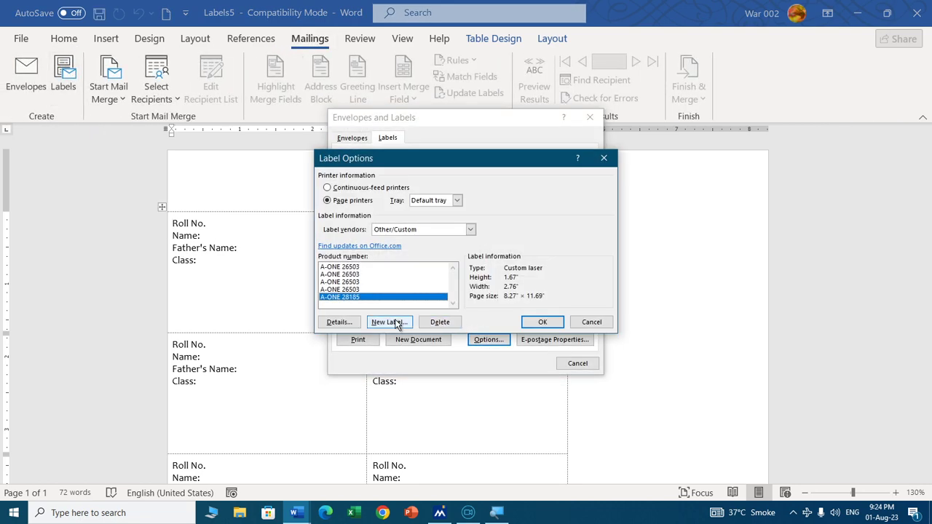
{"action": "left_click", "coordinate": [338, 321]}
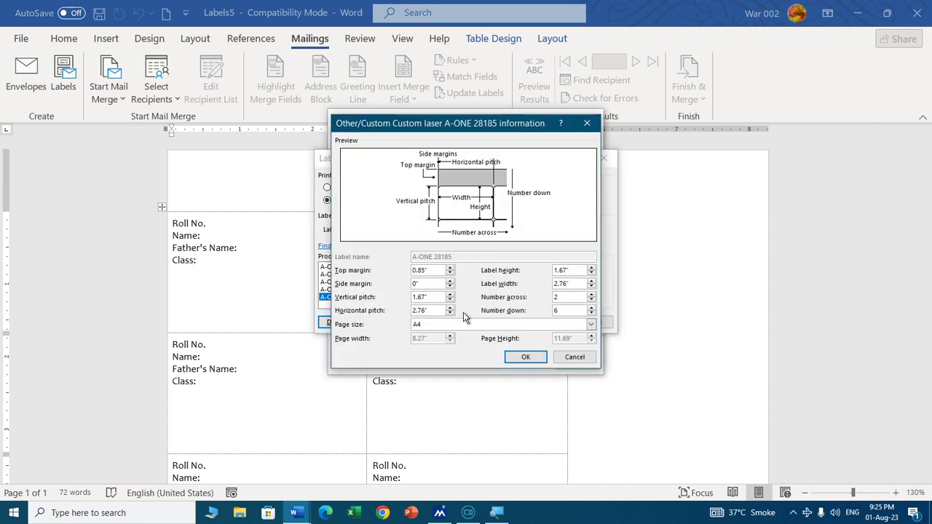
{"action": "left_click", "coordinate": [449, 282]}
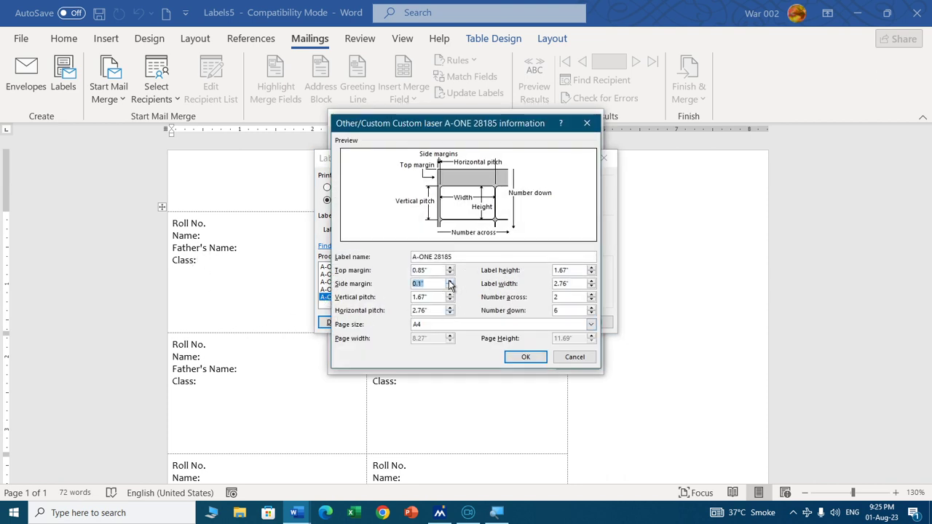
{"action": "left_click", "coordinate": [449, 282]}
{"action": "left_click", "coordinate": [449, 282]}
{"action": "left_click", "coordinate": [449, 282]}
{"action": "left_click", "coordinate": [449, 281]}
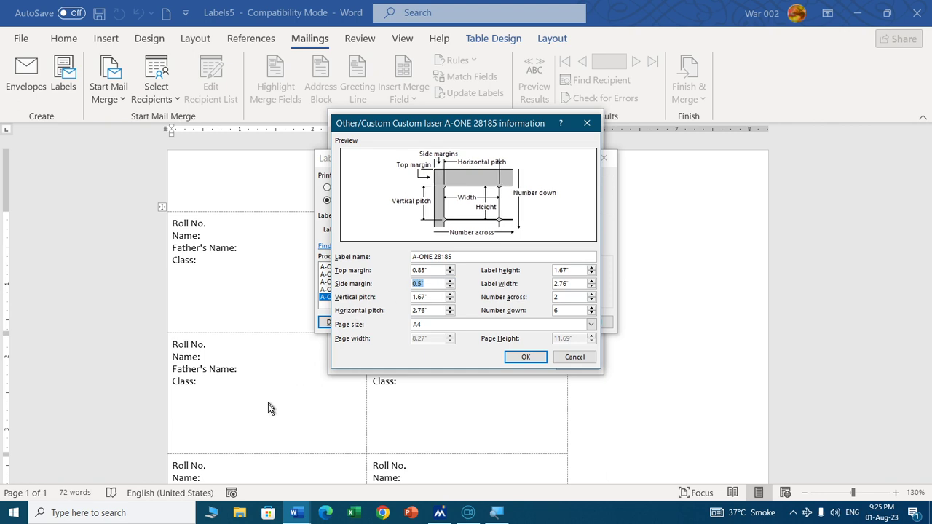
{"action": "left_click_drag", "start_coordinate": [387, 123], "coordinate": [490, 136]}
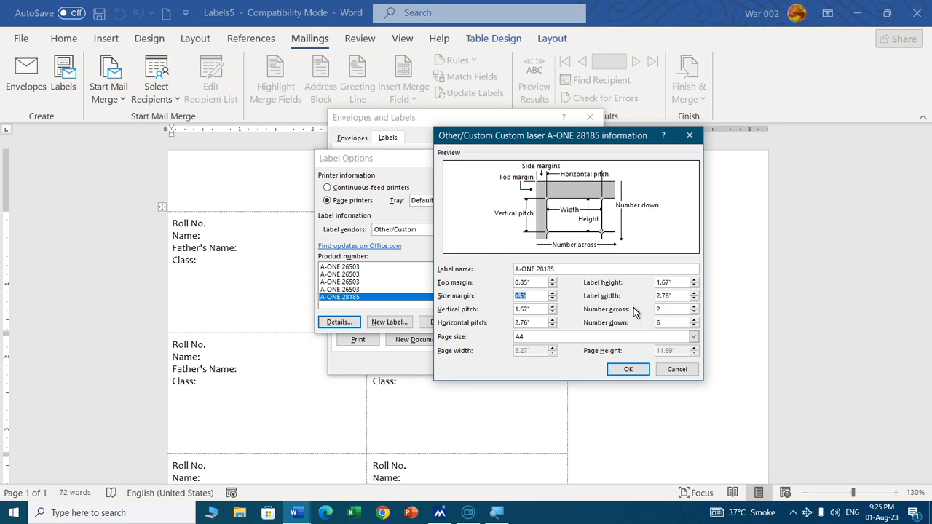
Step: Narrow the label width to 2.4" and set 3 labels across
{"action": "left_click", "coordinate": [695, 301]}
{"action": "left_click", "coordinate": [695, 301]}
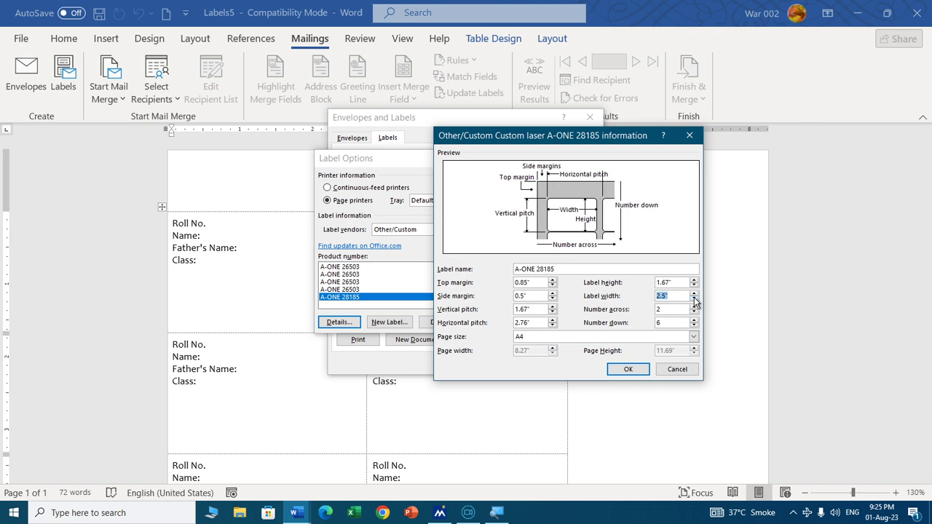
{"action": "left_click", "coordinate": [695, 301]}
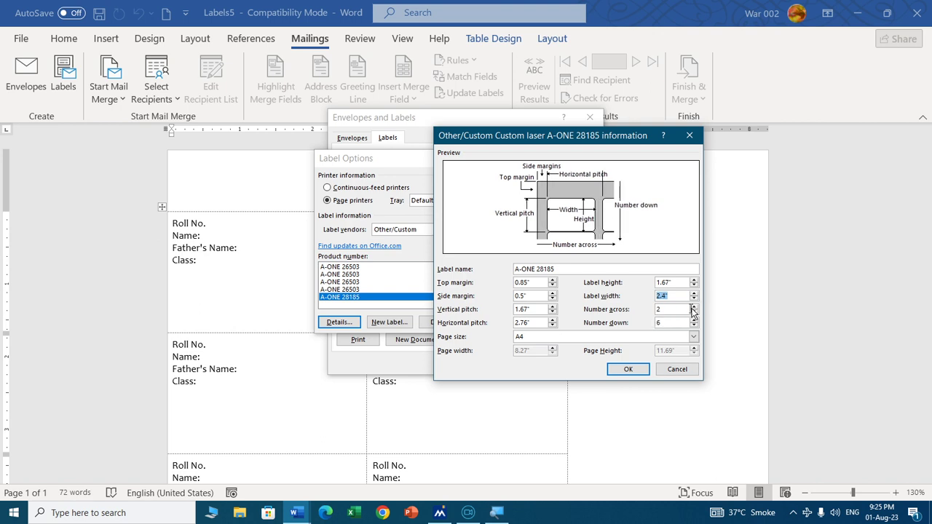
{"action": "left_click", "coordinate": [694, 307]}
{"action": "left_click", "coordinate": [629, 369]}
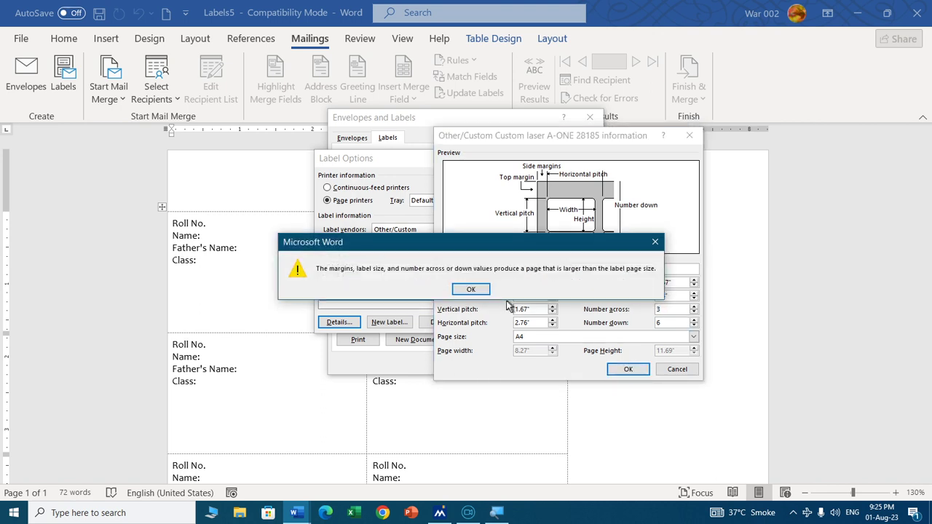
{"action": "left_click", "coordinate": [471, 290]}
Step: Bring the label width down to 2" and create the Labels6 sheet
{"action": "left_click", "coordinate": [695, 301]}
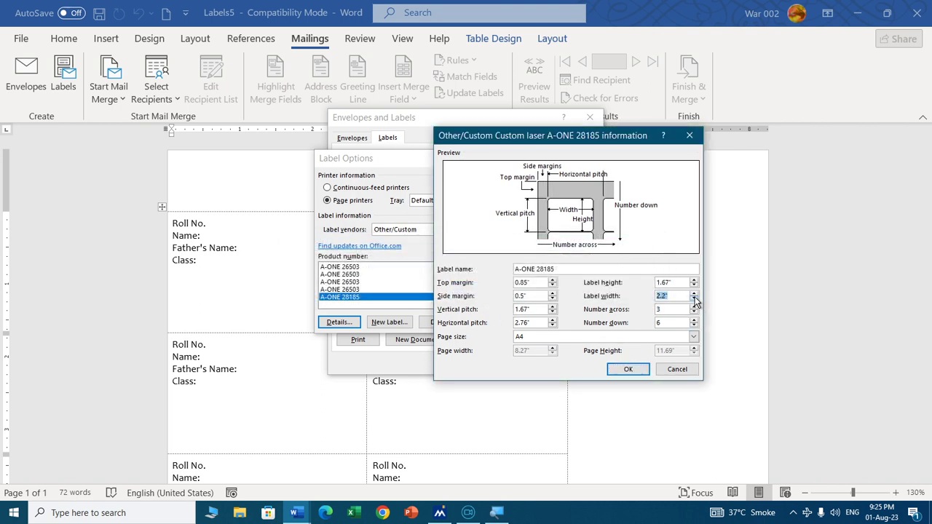
{"action": "left_click", "coordinate": [694, 301]}
{"action": "left_click", "coordinate": [695, 301]}
{"action": "left_click", "coordinate": [694, 301]}
{"action": "left_click", "coordinate": [627, 369]}
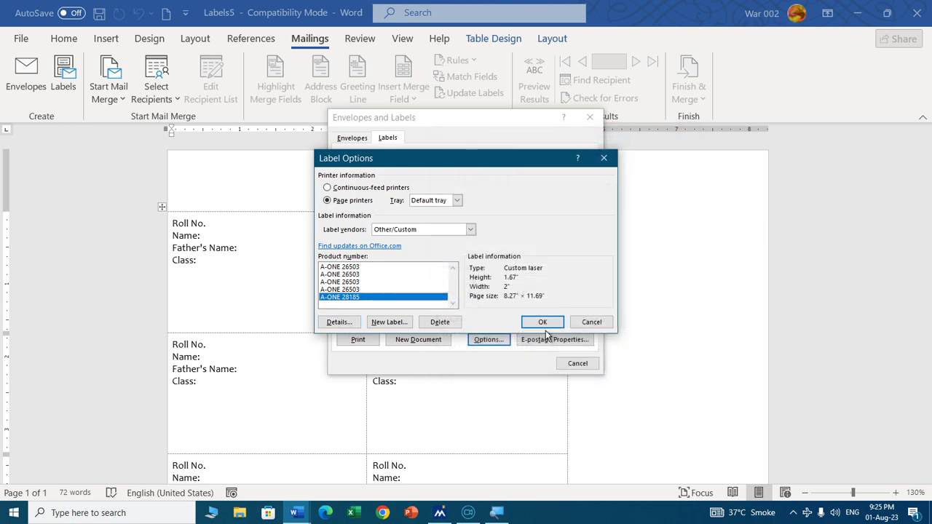
{"action": "left_click", "coordinate": [543, 319]}
{"action": "left_click", "coordinate": [418, 339]}
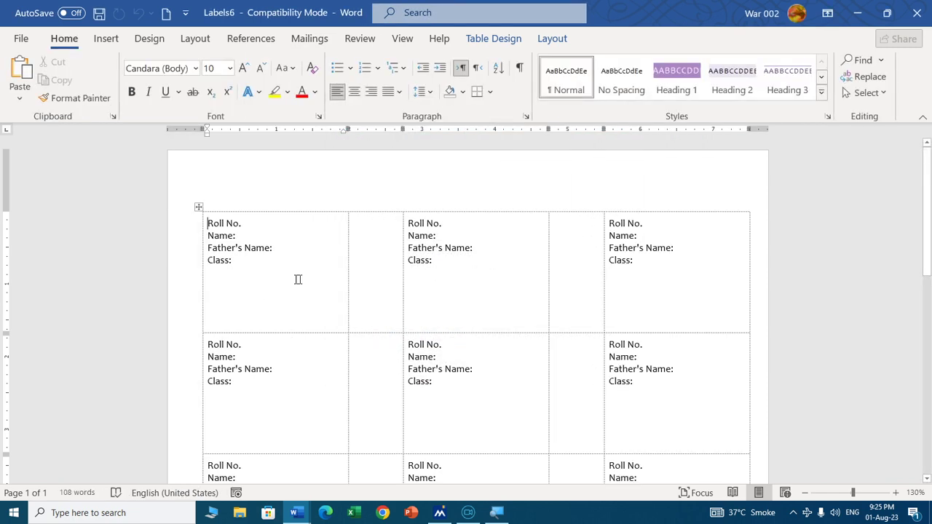
Step: Scroll through the Labels6 three-across labels, then return to the Mailings tools
{"action": "scroll", "coordinate": [354, 315], "scroll_direction": "down", "scroll_amount": 5}
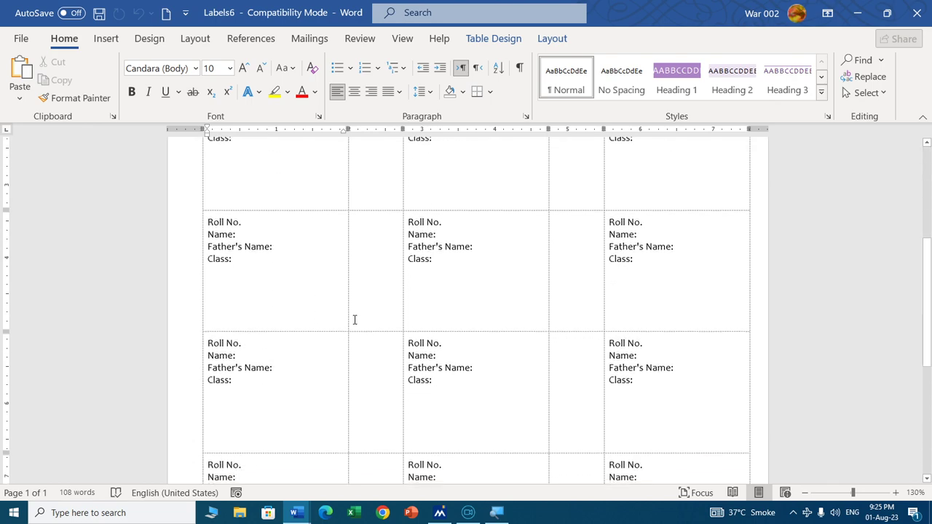
{"action": "scroll", "coordinate": [354, 317], "scroll_direction": "down", "scroll_amount": 5}
{"action": "scroll", "coordinate": [357, 318], "scroll_direction": "up", "scroll_amount": 5}
{"action": "scroll", "coordinate": [359, 321], "scroll_direction": "up", "scroll_amount": 5}
{"action": "scroll", "coordinate": [361, 322], "scroll_direction": "up", "scroll_amount": 1}
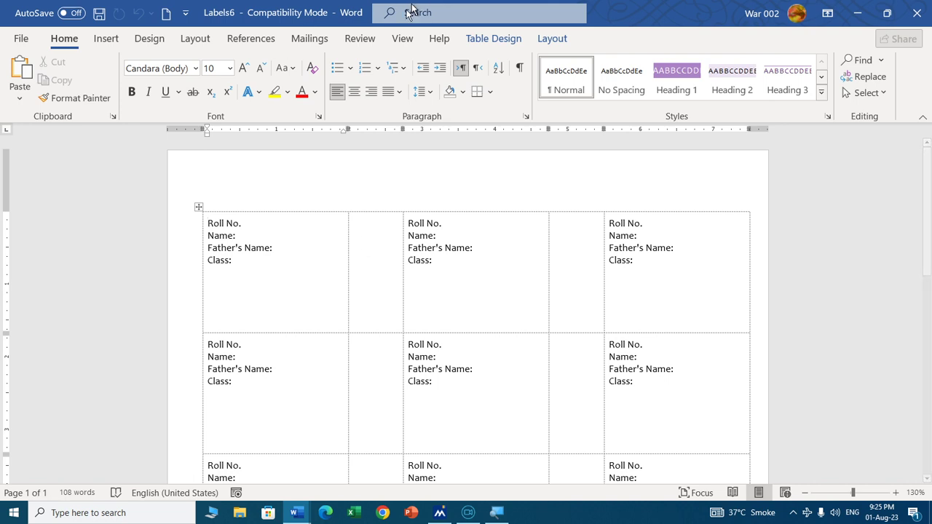
{"action": "left_click", "coordinate": [309, 37]}
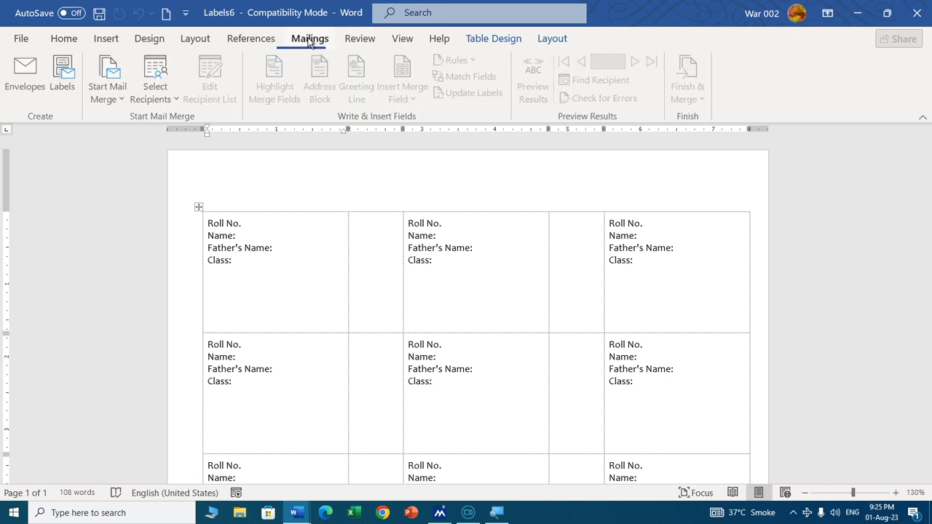
Step: Cut the custom label's horizontal pitch to 2.1" and create the Labels7 sheet
{"action": "left_click", "coordinate": [63, 73]}
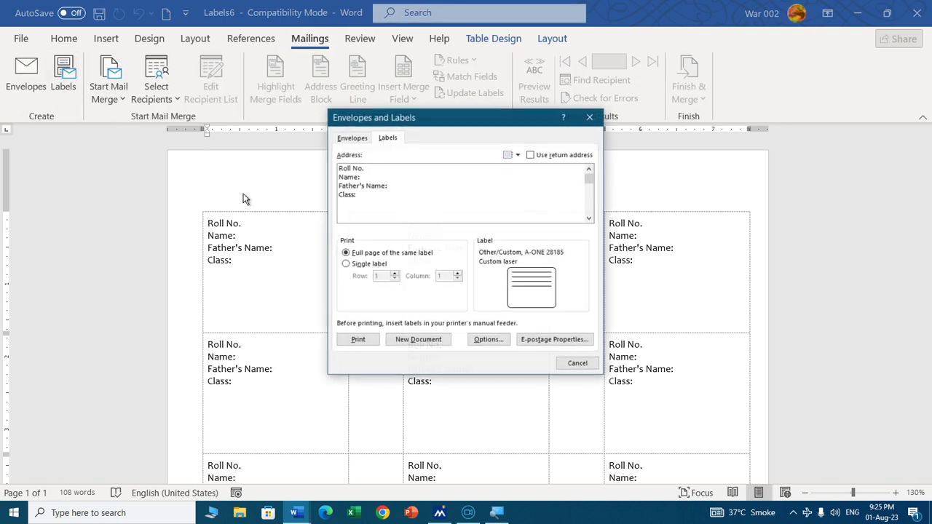
{"action": "left_click", "coordinate": [488, 343]}
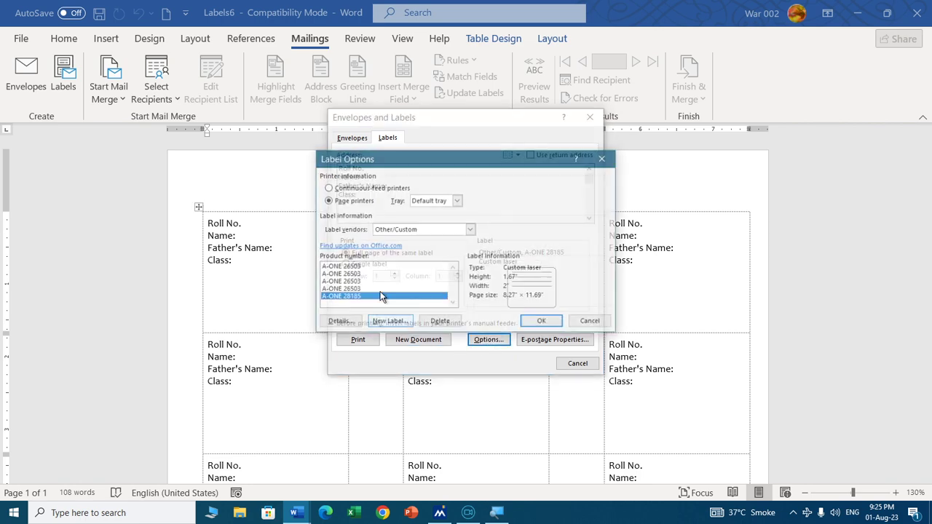
{"action": "left_click", "coordinate": [337, 322]}
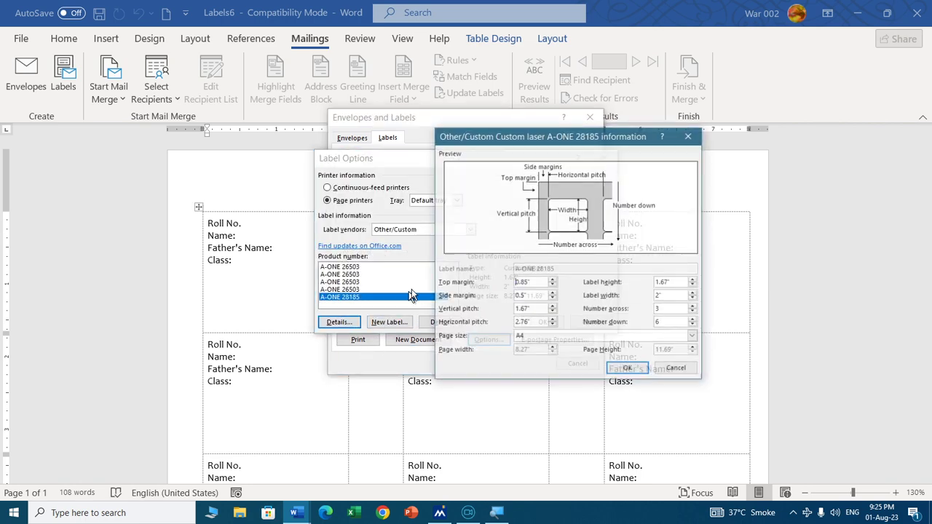
{"action": "left_click", "coordinate": [552, 325]}
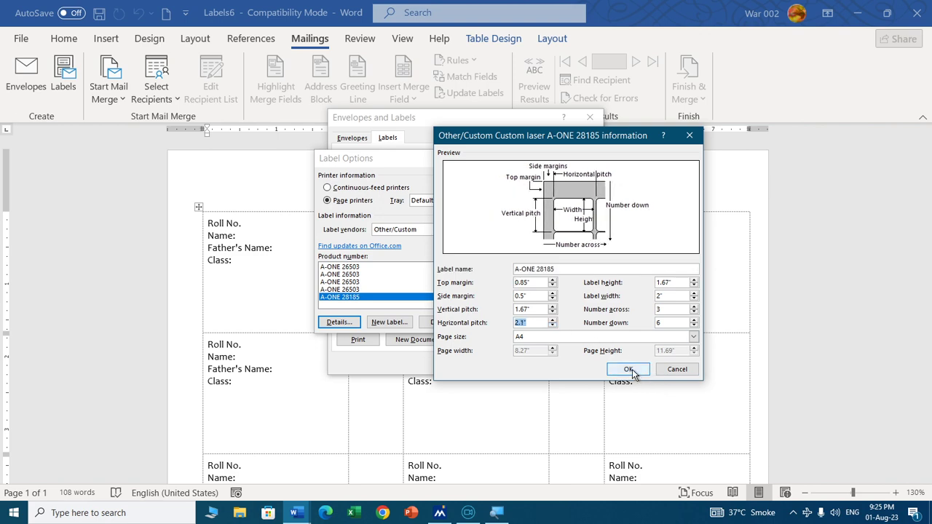
{"action": "left_click", "coordinate": [619, 370]}
{"action": "left_click", "coordinate": [541, 322]}
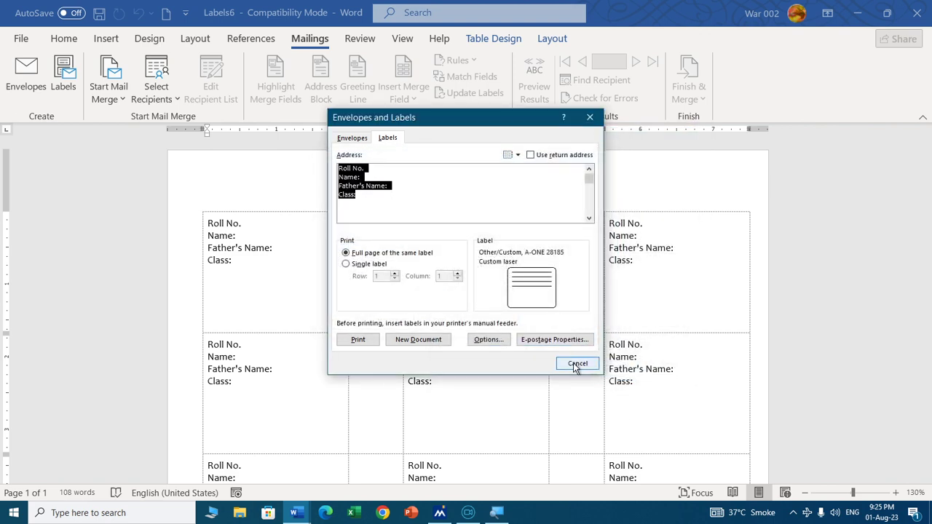
{"action": "left_click", "coordinate": [414, 342]}
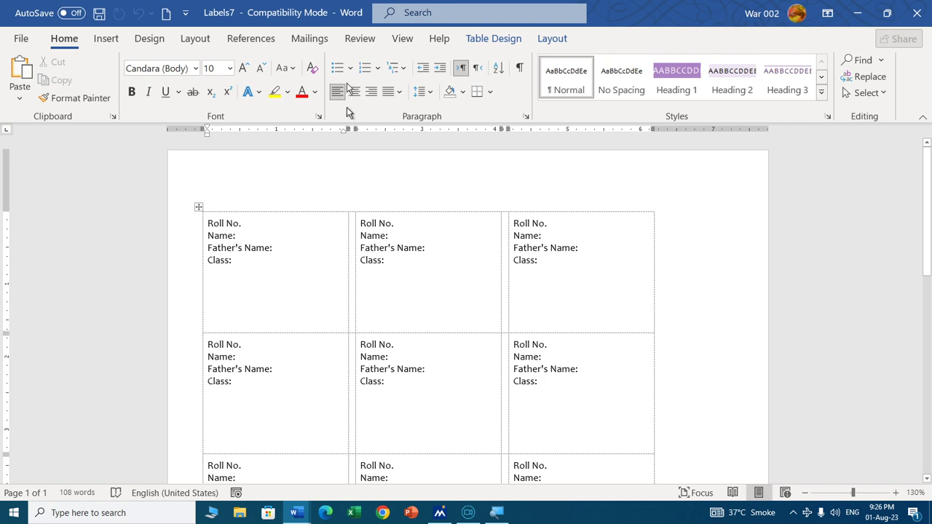
Step: Widen the custom label to 2.4" with a 2.5" horizontal pitch and create a new sheet
{"action": "left_click", "coordinate": [309, 38]}
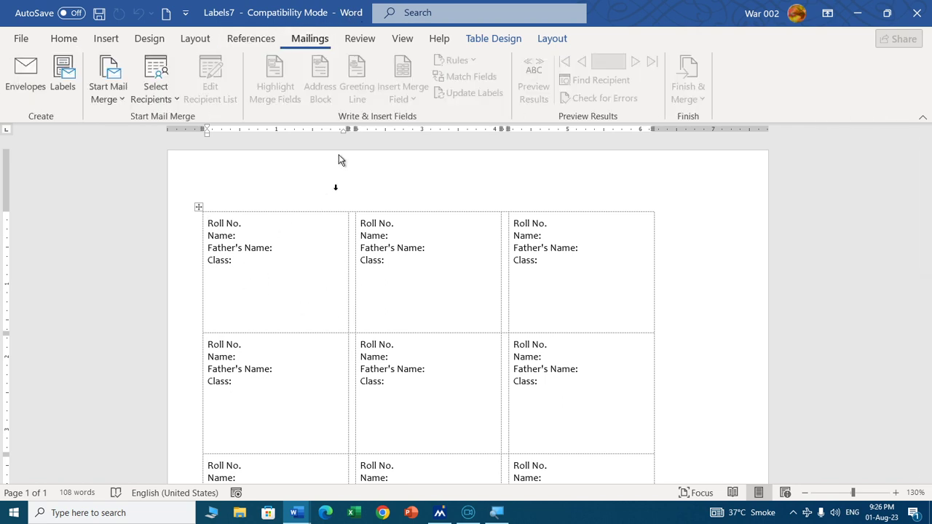
{"action": "left_click", "coordinate": [64, 73]}
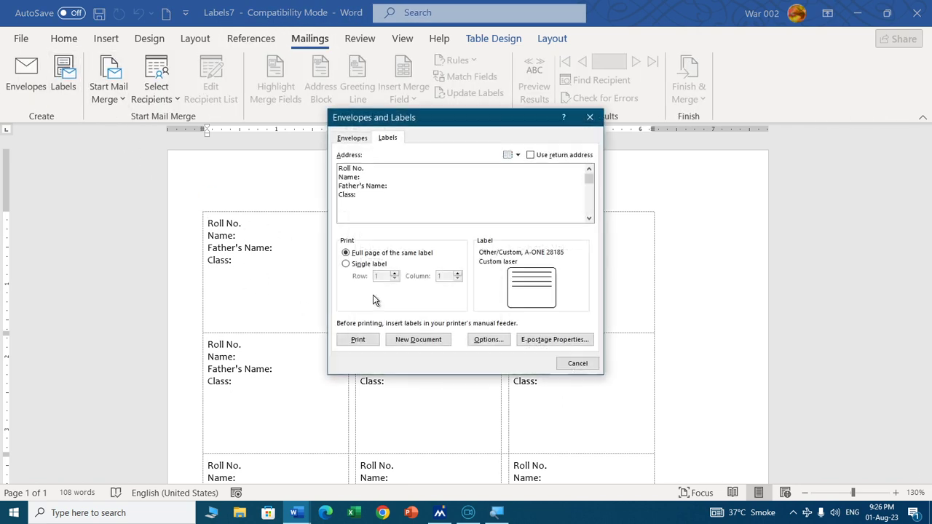
{"action": "left_click", "coordinate": [487, 340]}
{"action": "left_click", "coordinate": [339, 322]}
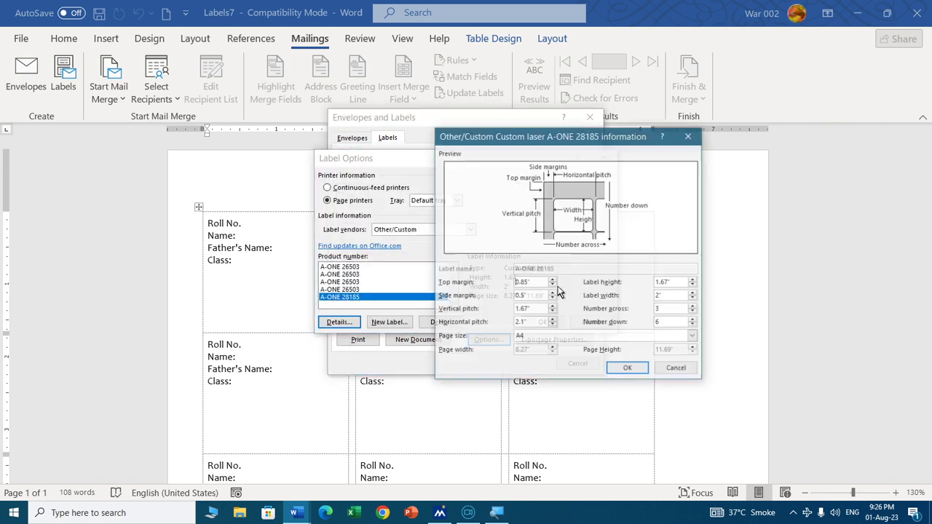
{"action": "left_click", "coordinate": [694, 292]}
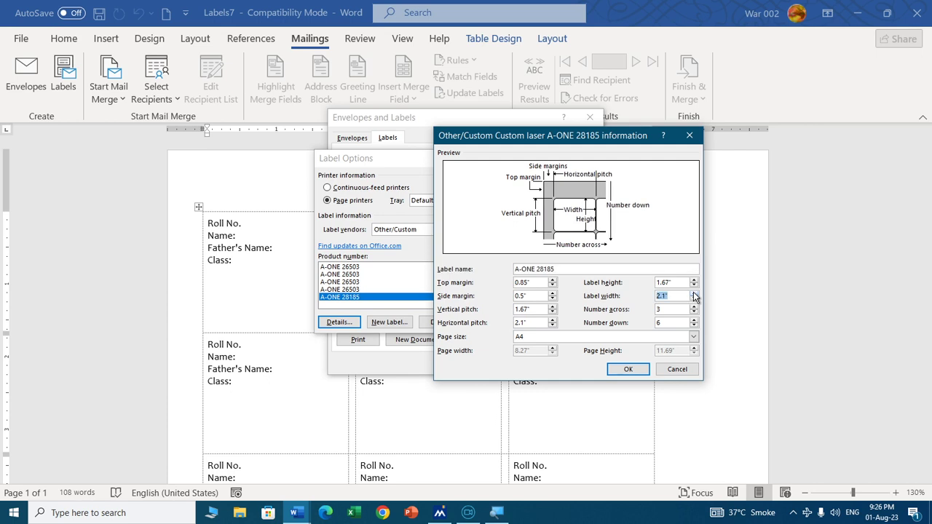
{"action": "left_click", "coordinate": [694, 293]}
{"action": "left_click", "coordinate": [694, 293]}
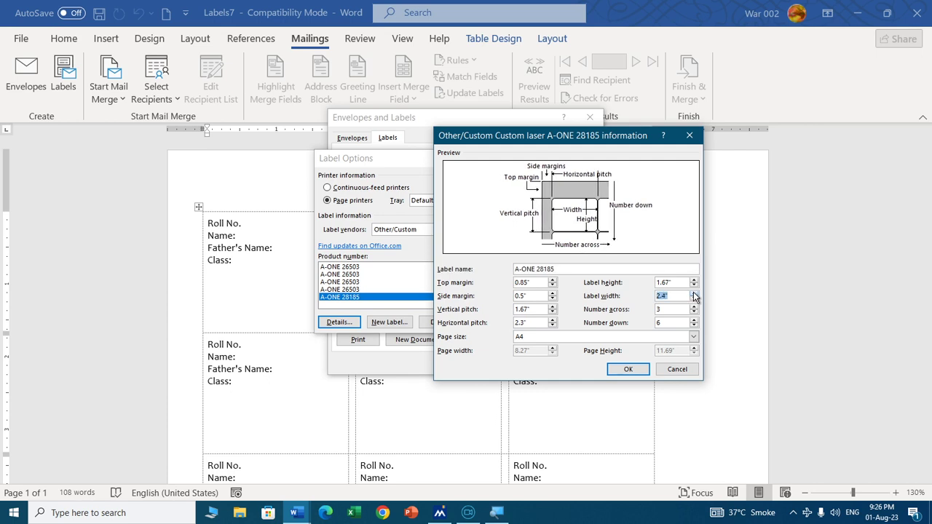
{"action": "left_click", "coordinate": [694, 293]}
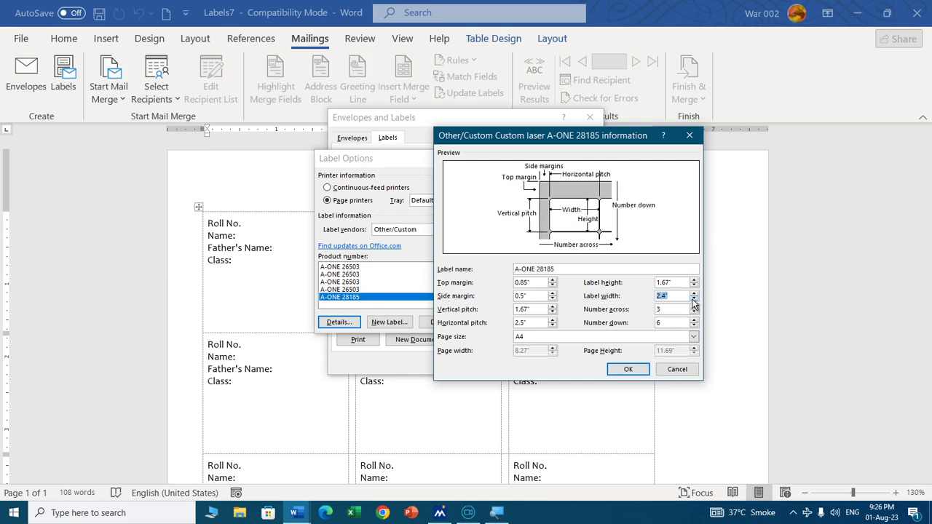
{"action": "left_click", "coordinate": [627, 370]}
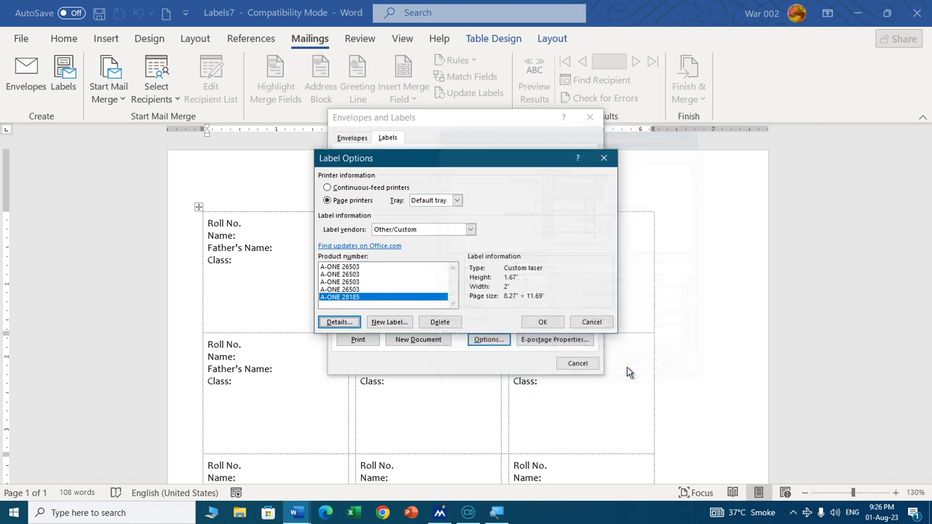
{"action": "left_click", "coordinate": [542, 322]}
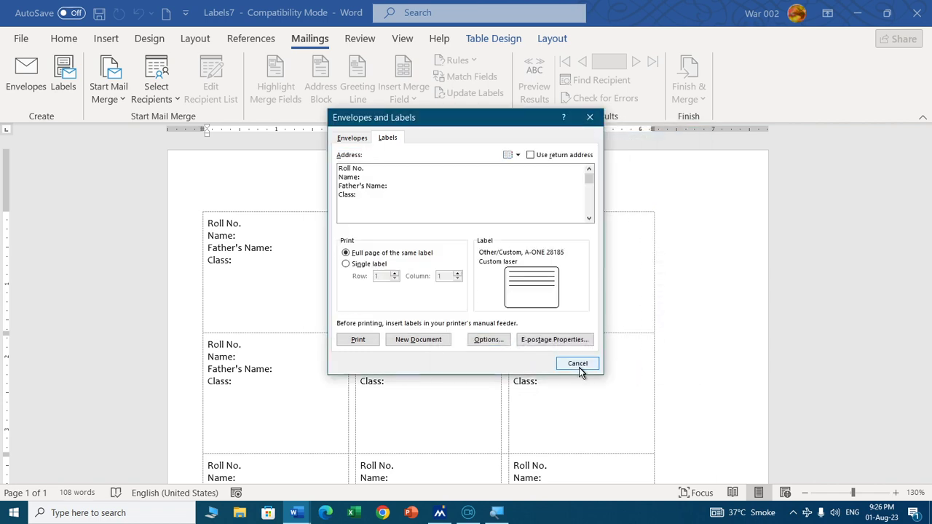
{"action": "left_click", "coordinate": [426, 341]}
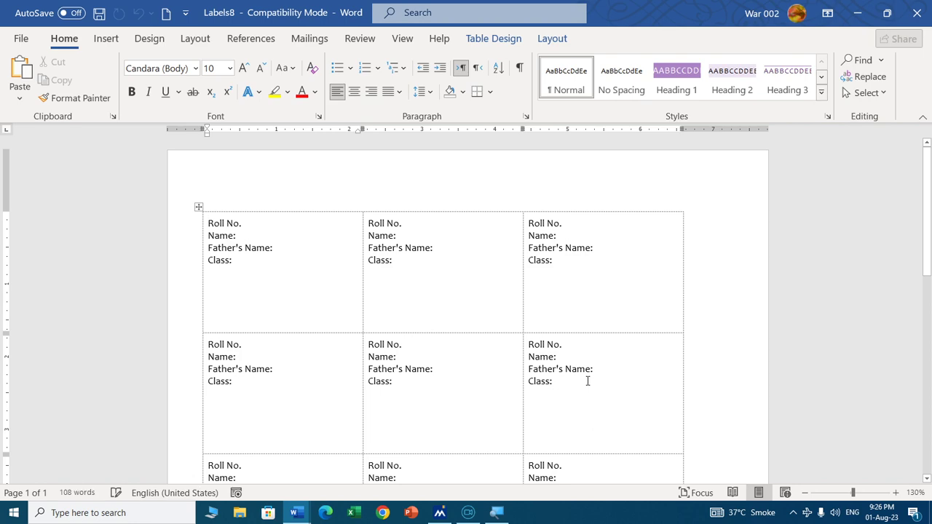
Step: Scroll through Labels8 to check the three-column grid of student labels fits one page
{"action": "scroll", "coordinate": [464, 314], "scroll_direction": "down", "scroll_amount": 3}
{"action": "scroll", "coordinate": [463, 314], "scroll_direction": "down", "scroll_amount": 3}
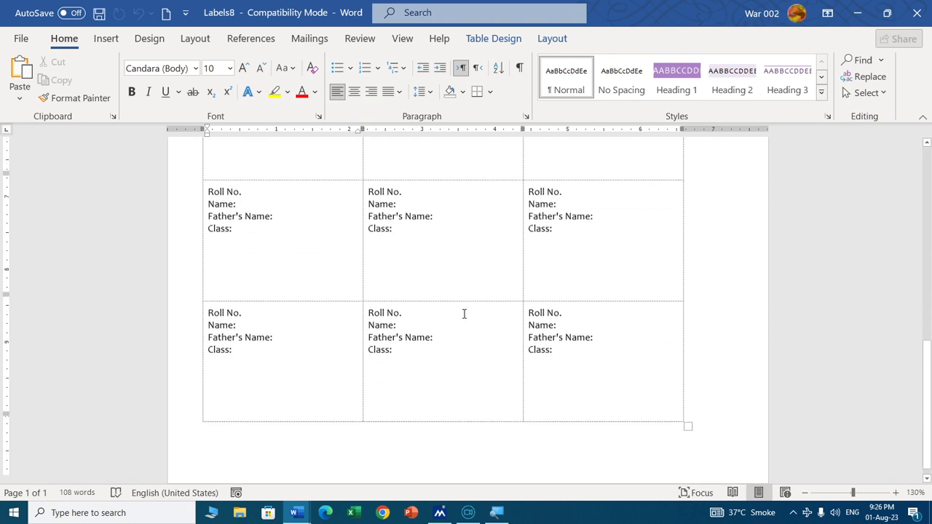
{"action": "scroll", "coordinate": [464, 314], "scroll_direction": "down", "scroll_amount": 4, "text": "ctrl"}
{"action": "scroll", "coordinate": [464, 314], "scroll_direction": "down", "scroll_amount": 2, "text": "ctrl"}
{"action": "scroll", "coordinate": [464, 313], "scroll_direction": "down", "scroll_amount": 2, "text": "ctrl"}
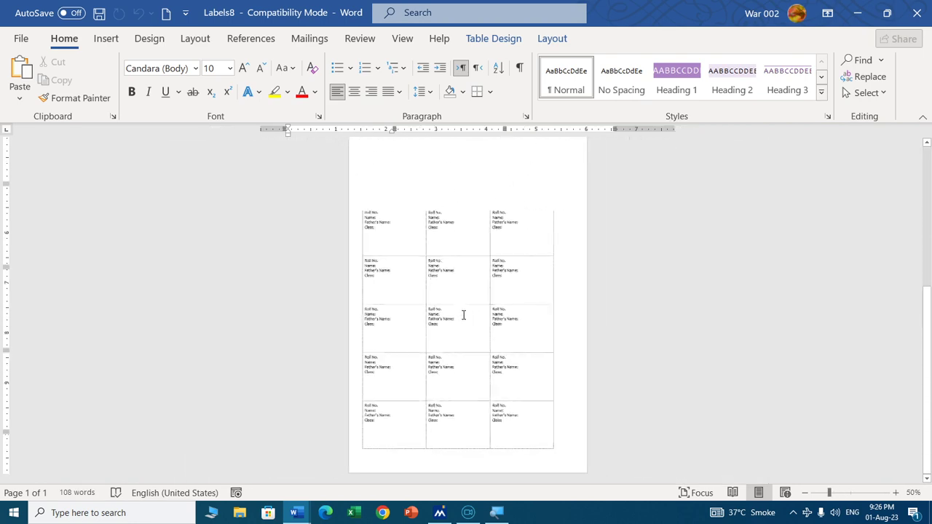